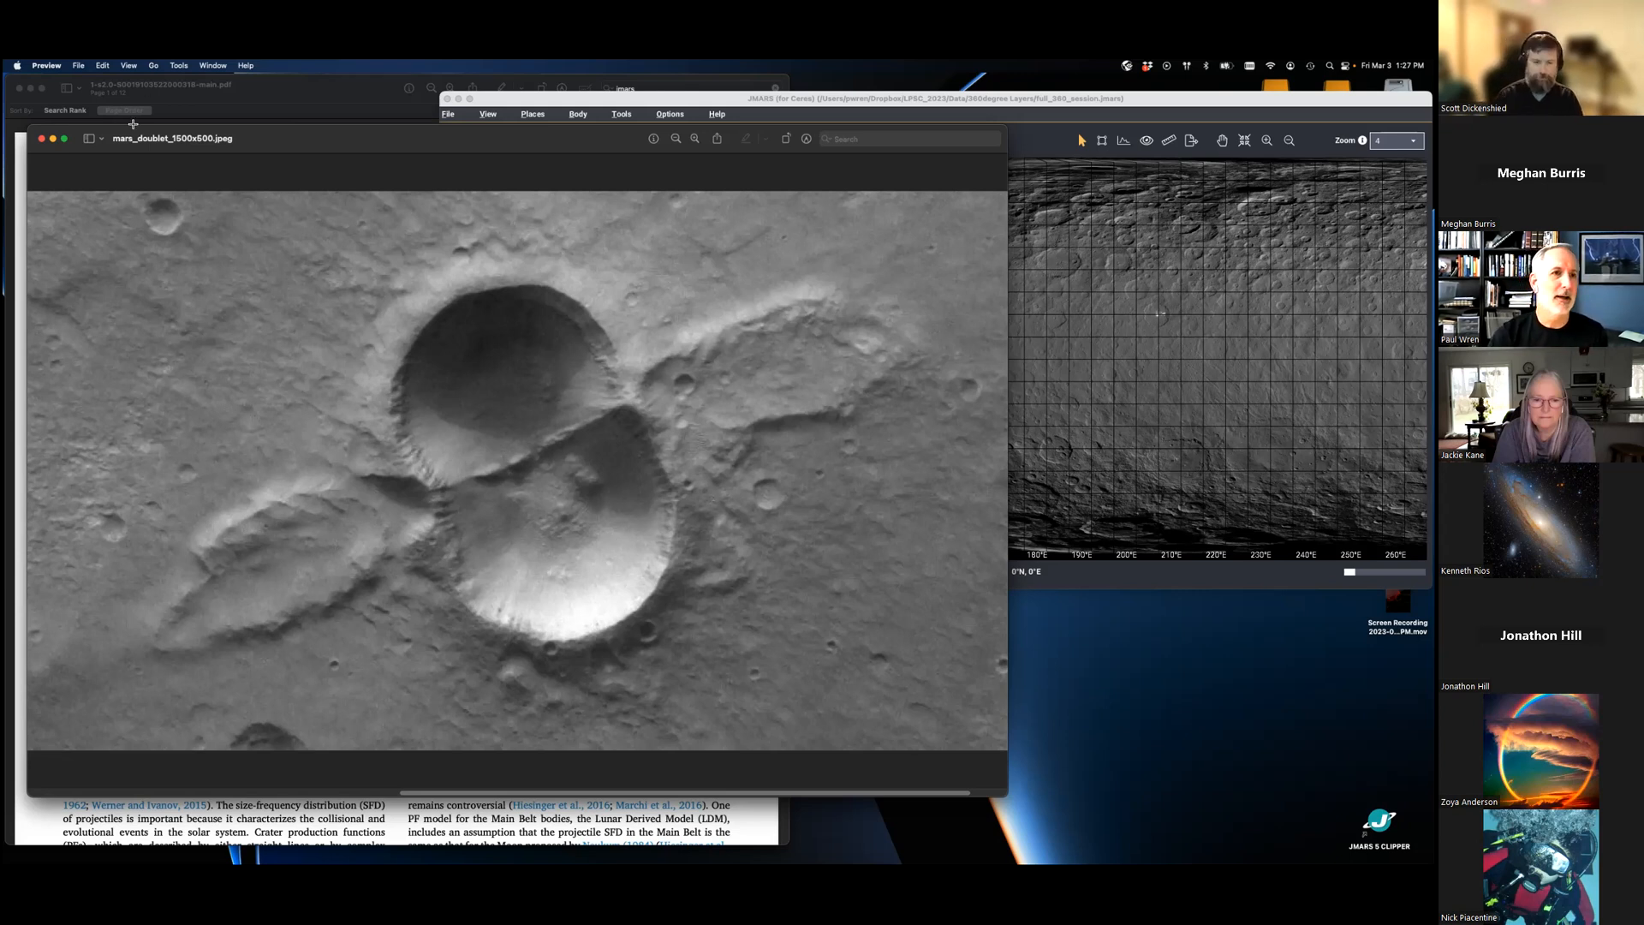
- Minimize the mars_doublet_1500x500.jpeg image and the Icarus paper on Ceres crater size-frequency distributions
left_click(53, 138)
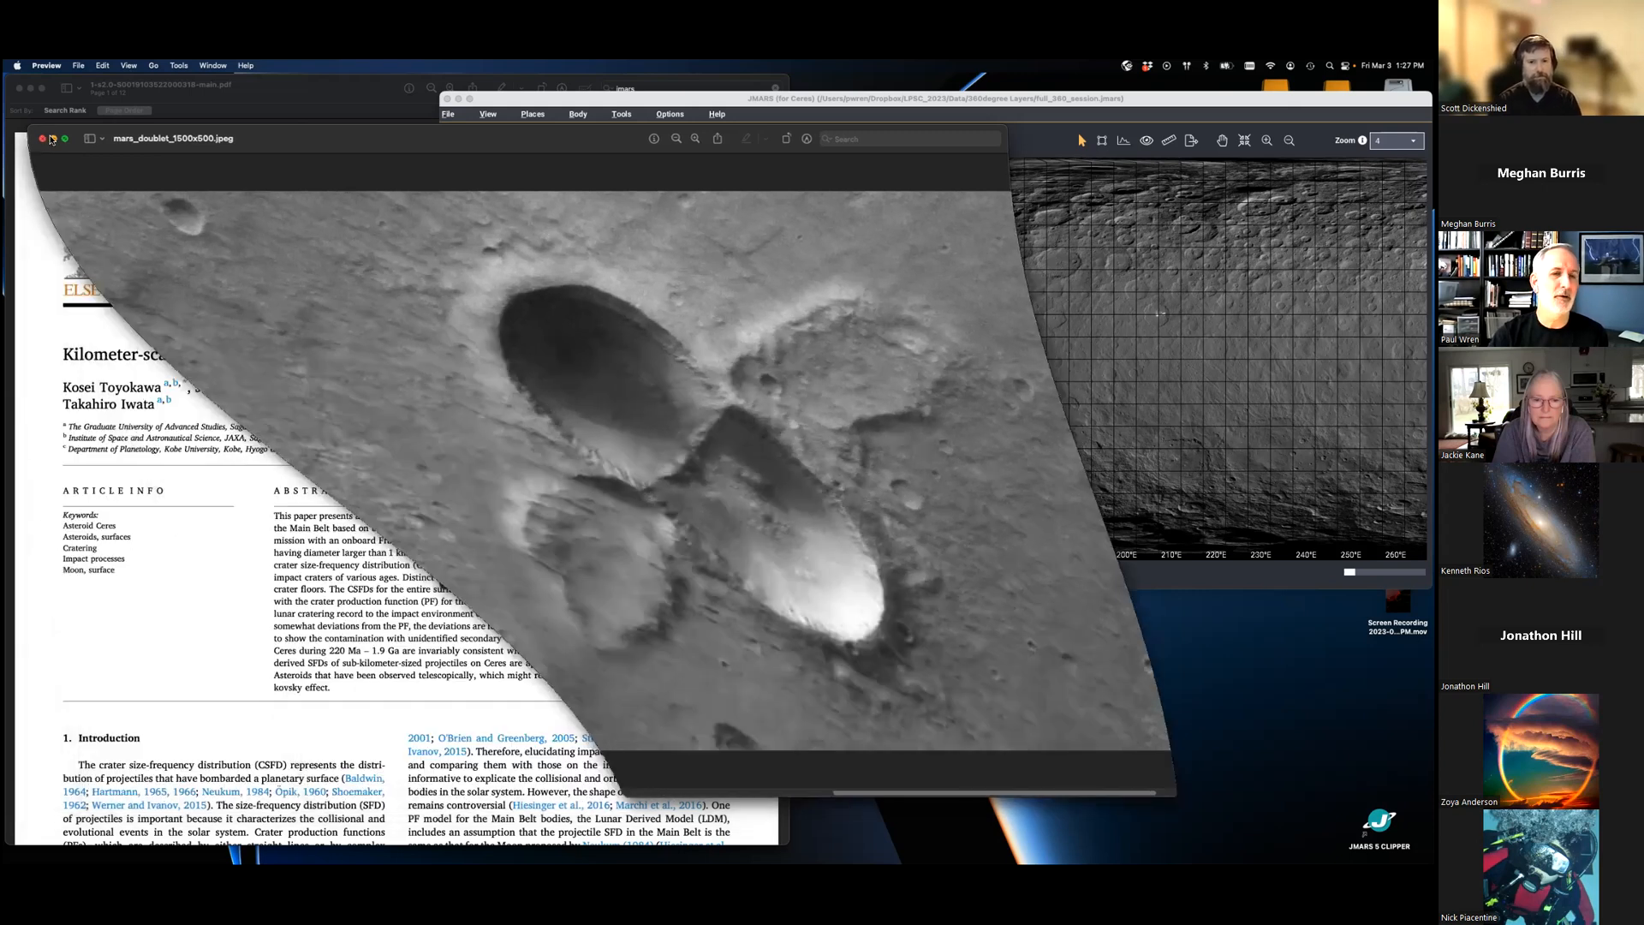
left_click(810, 101)
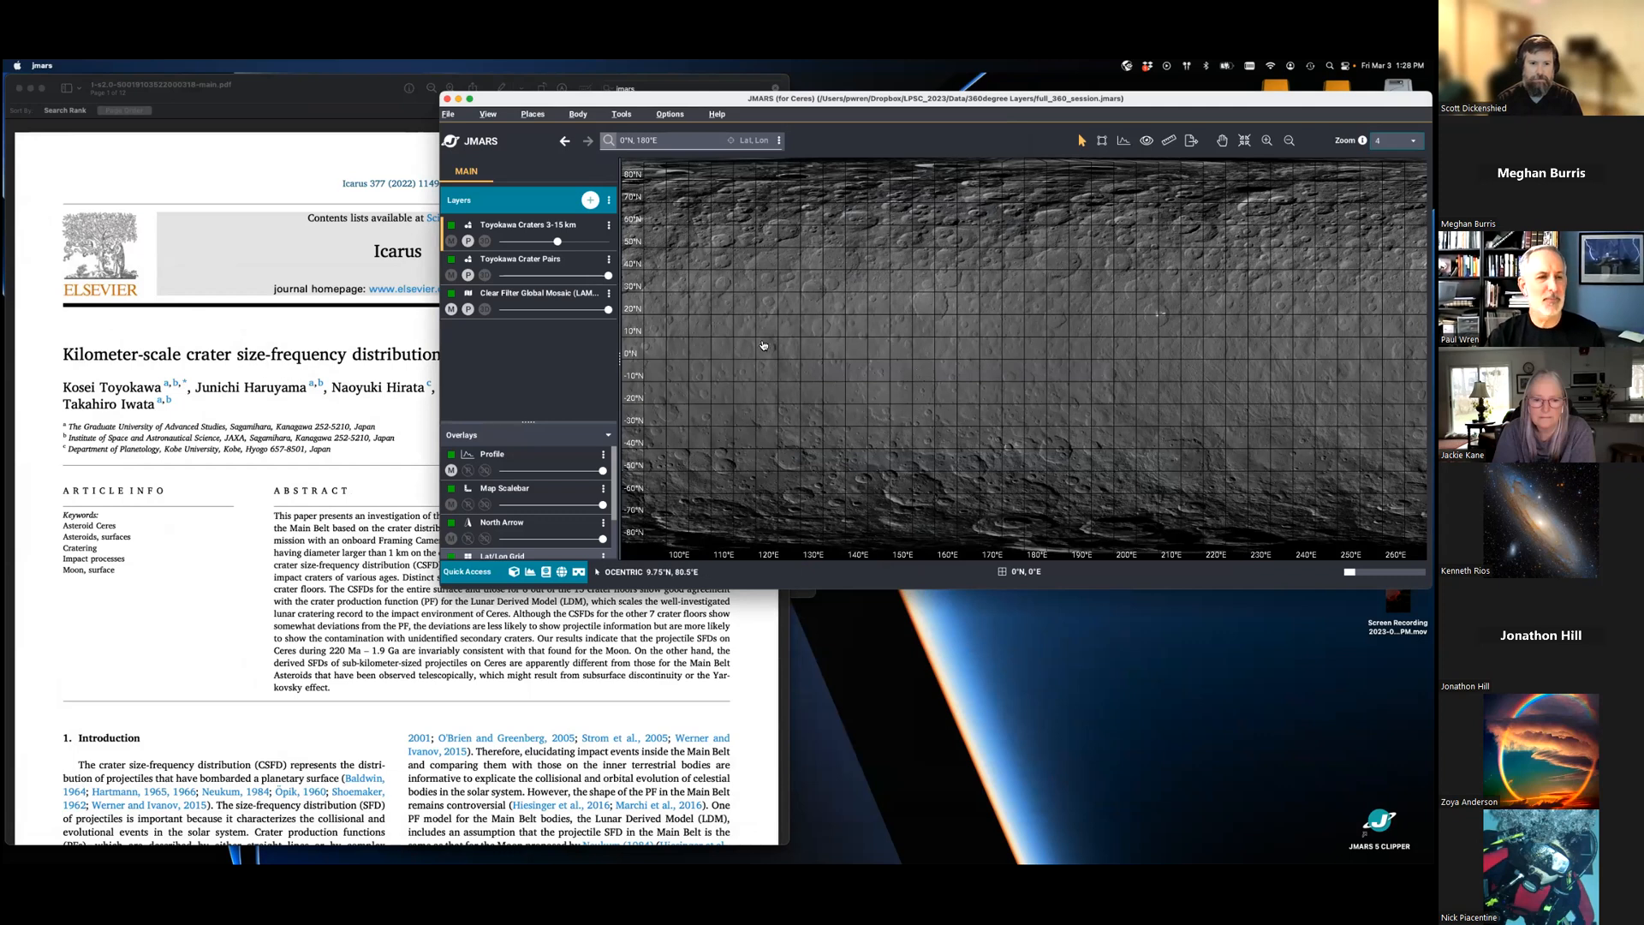
left_click(233, 305)
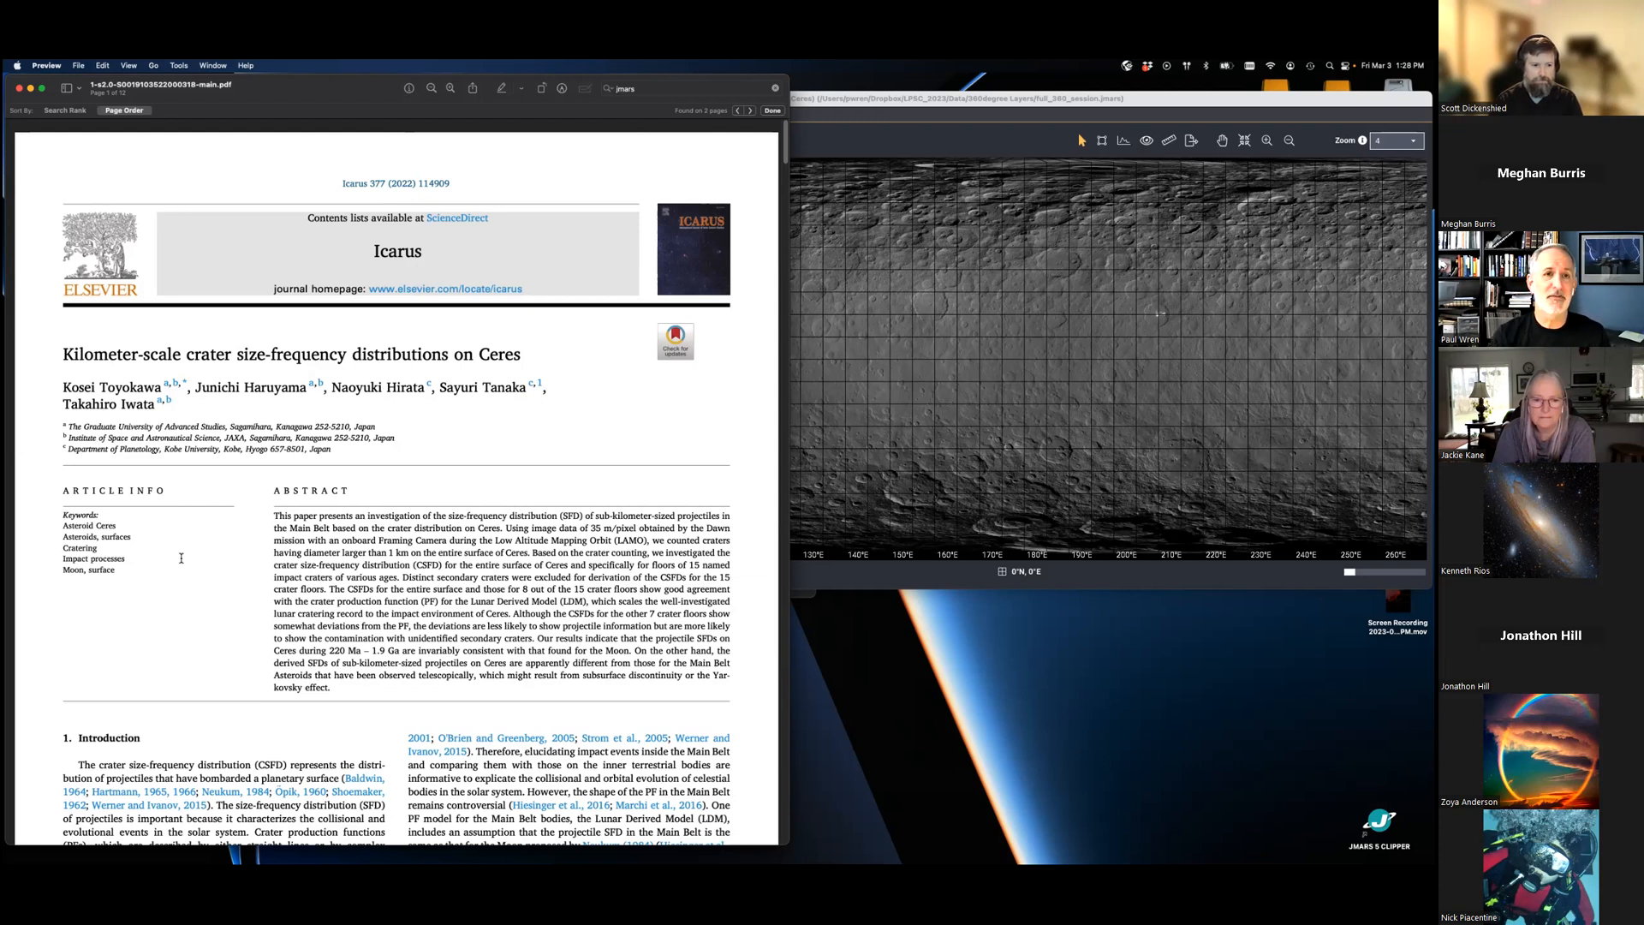
left_click(30, 89)
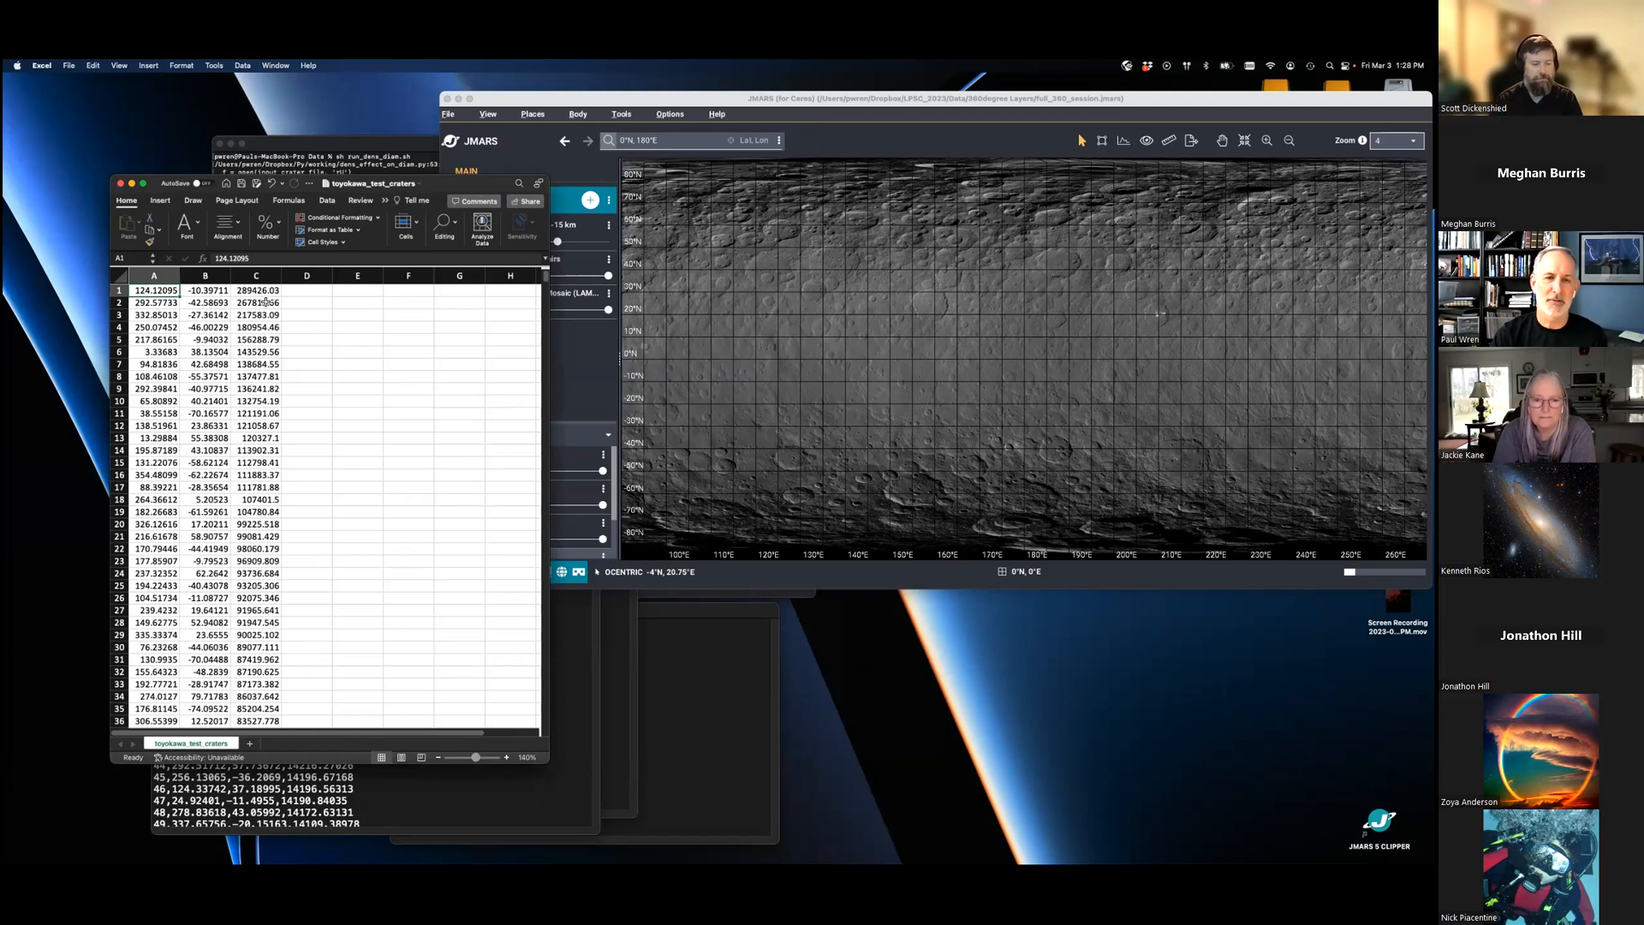
- Look through the crater coordinates and sizes in the toyokawa_test_craters spreadsheet, and minimize it
scroll(349, 474, "down", 10)
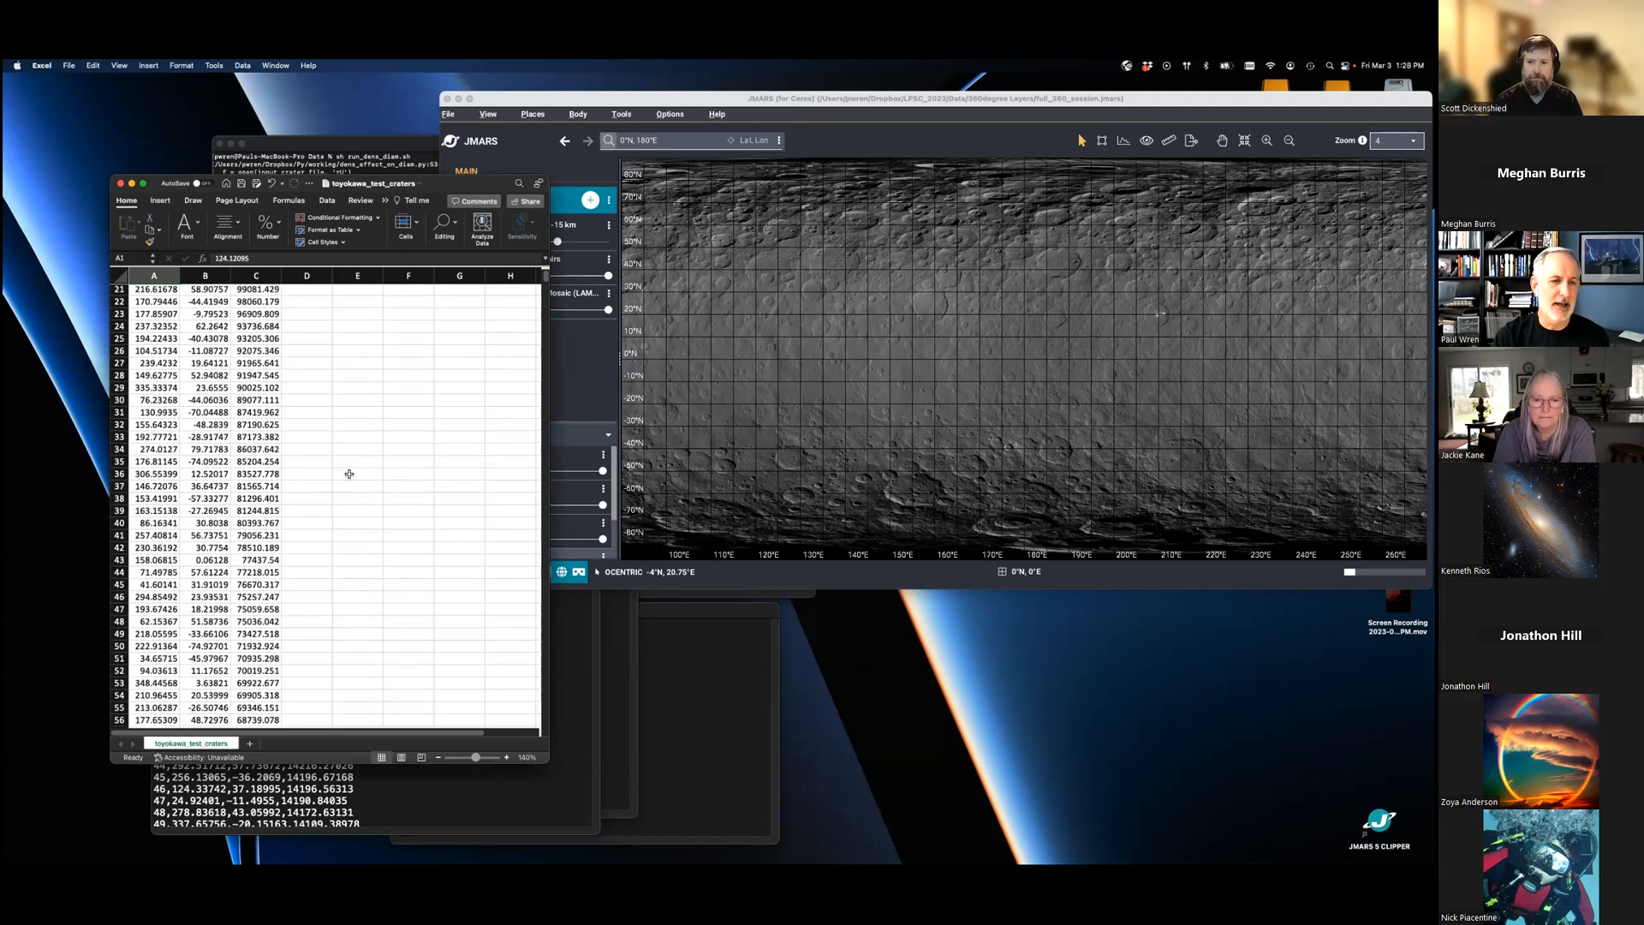
scroll(352, 474, "up", 10)
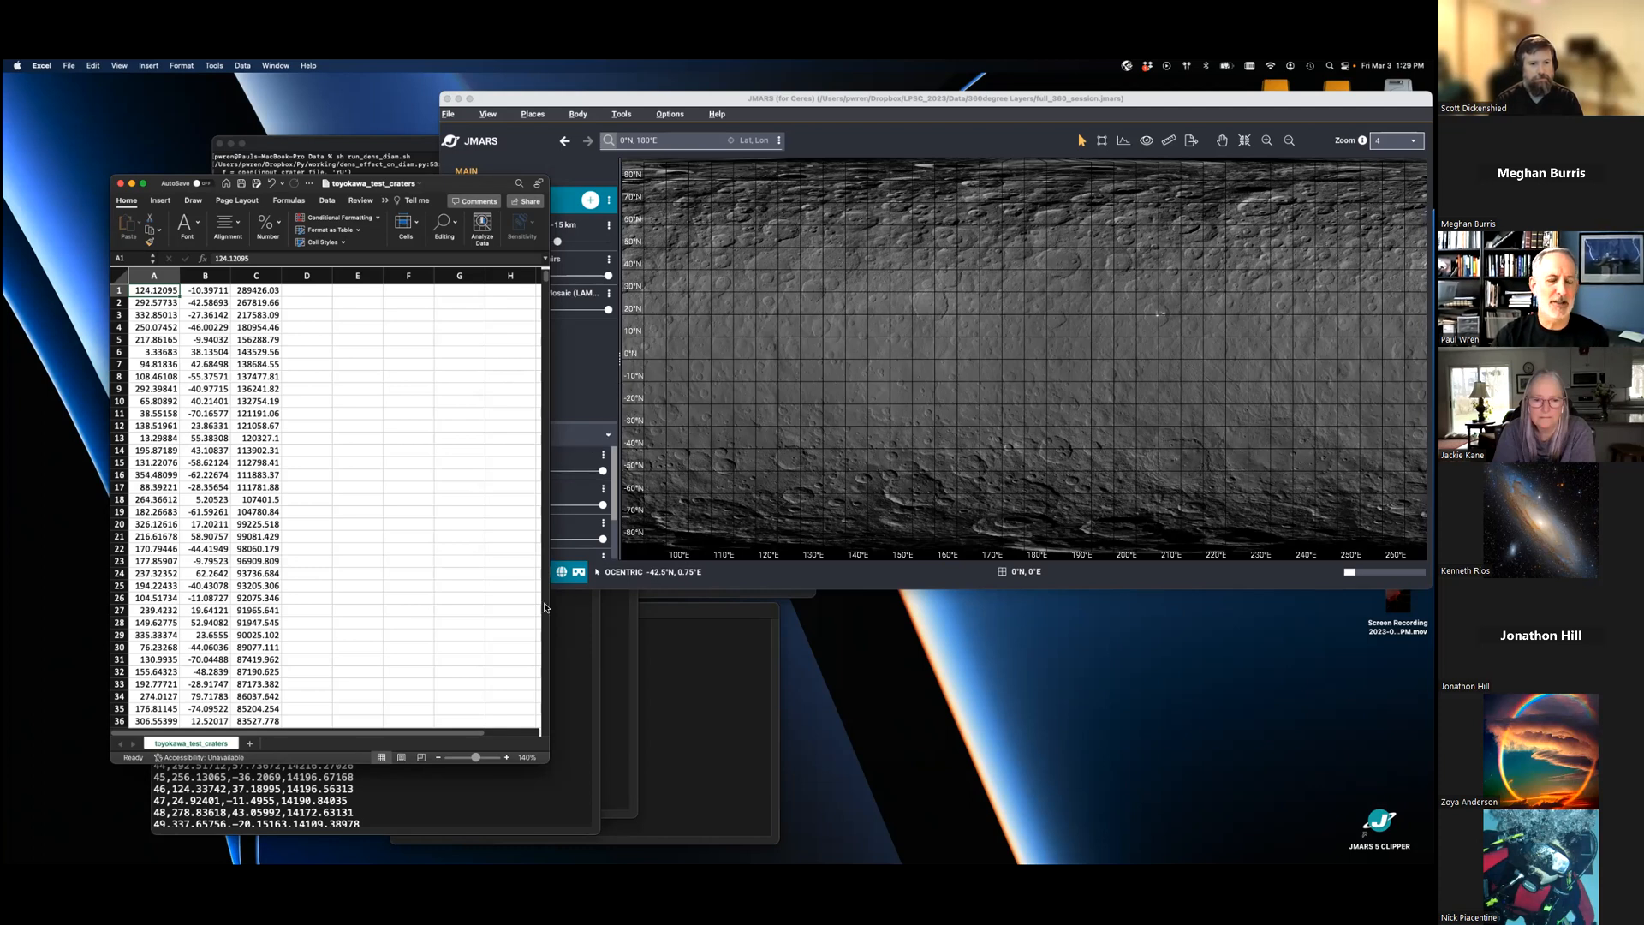
left_click(132, 183)
- Bring the craters shape CSV file forward in TextEdit and move its window clear of the JMARS layer list
left_click(391, 466)
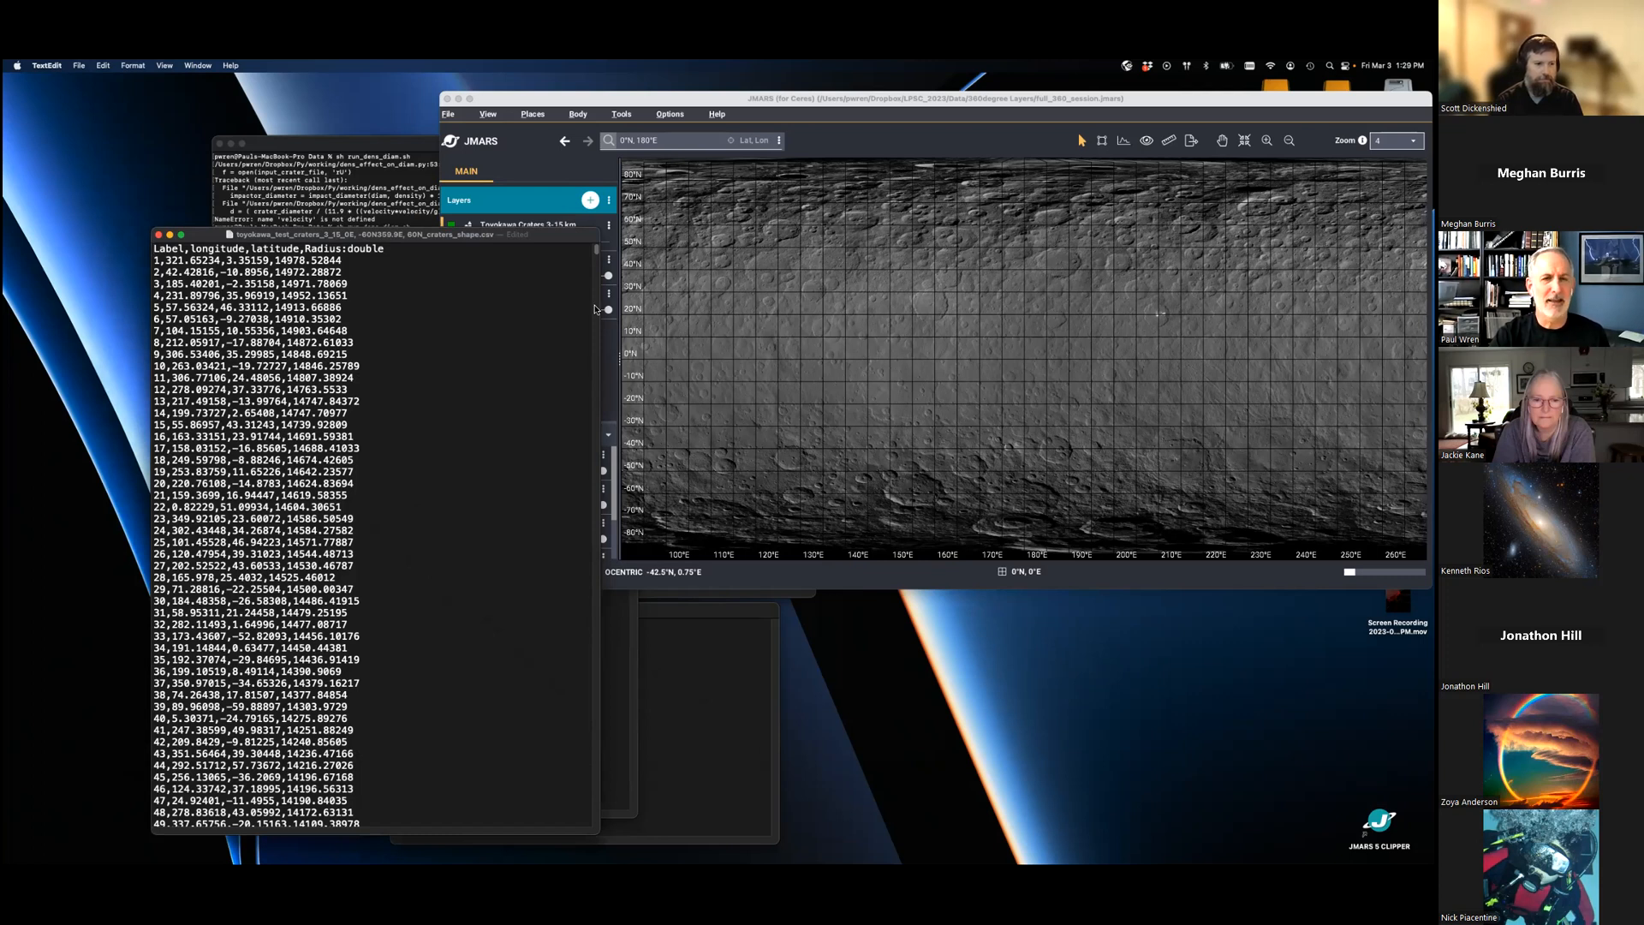
left_click_drag(598, 250, 570, 219)
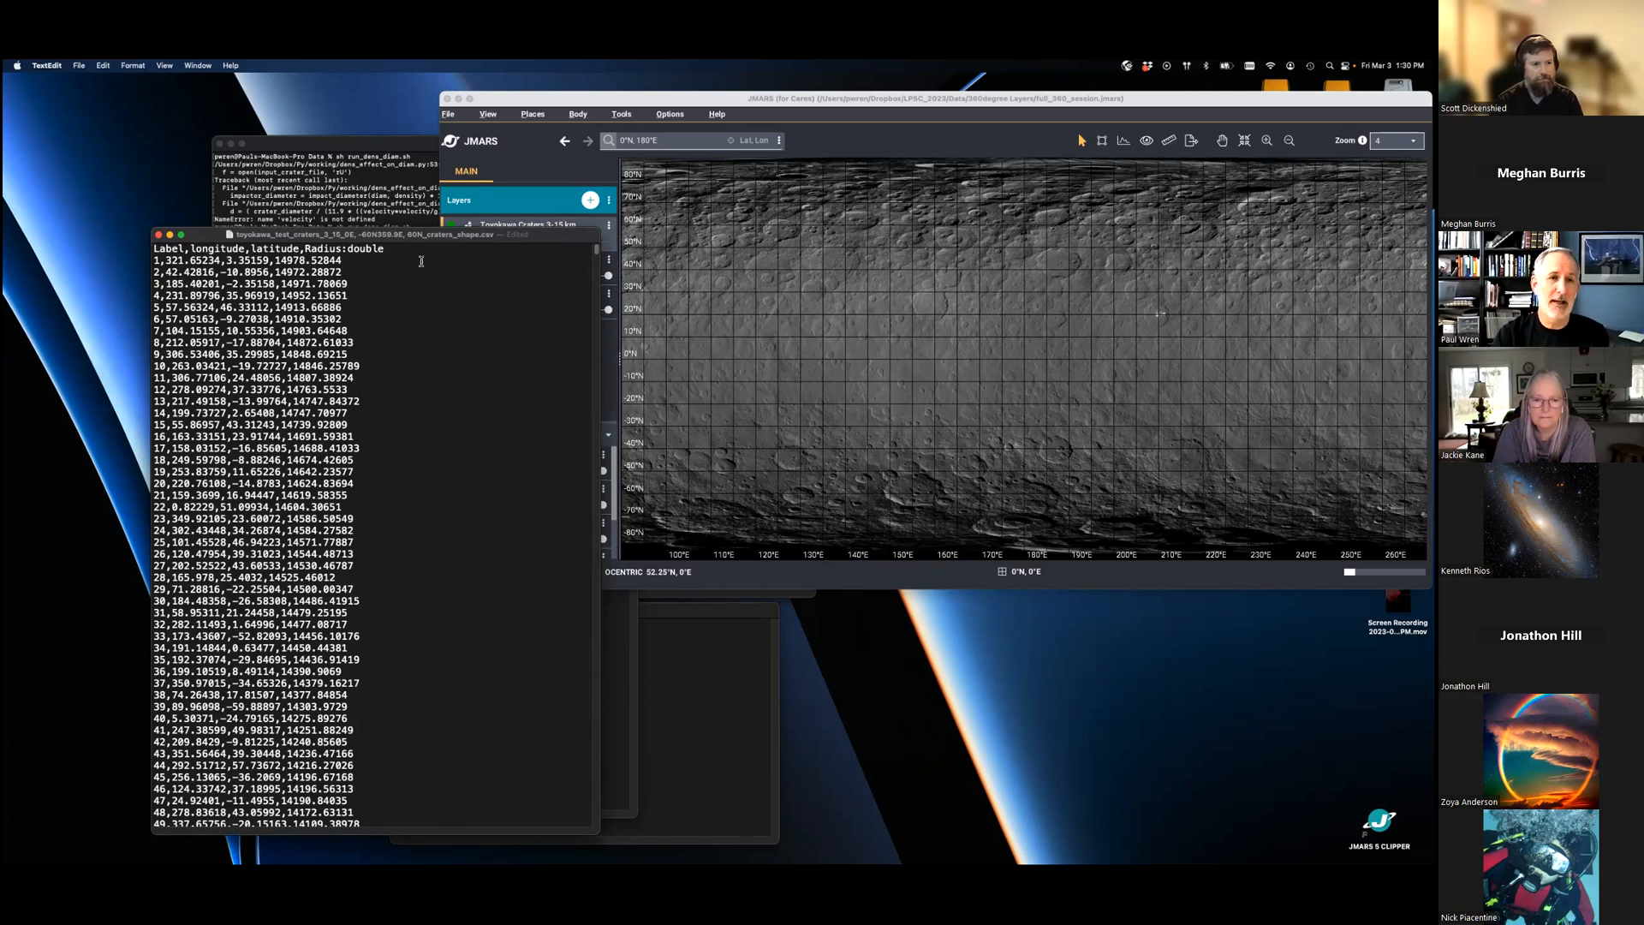
left_click_drag(538, 239, 390, 269)
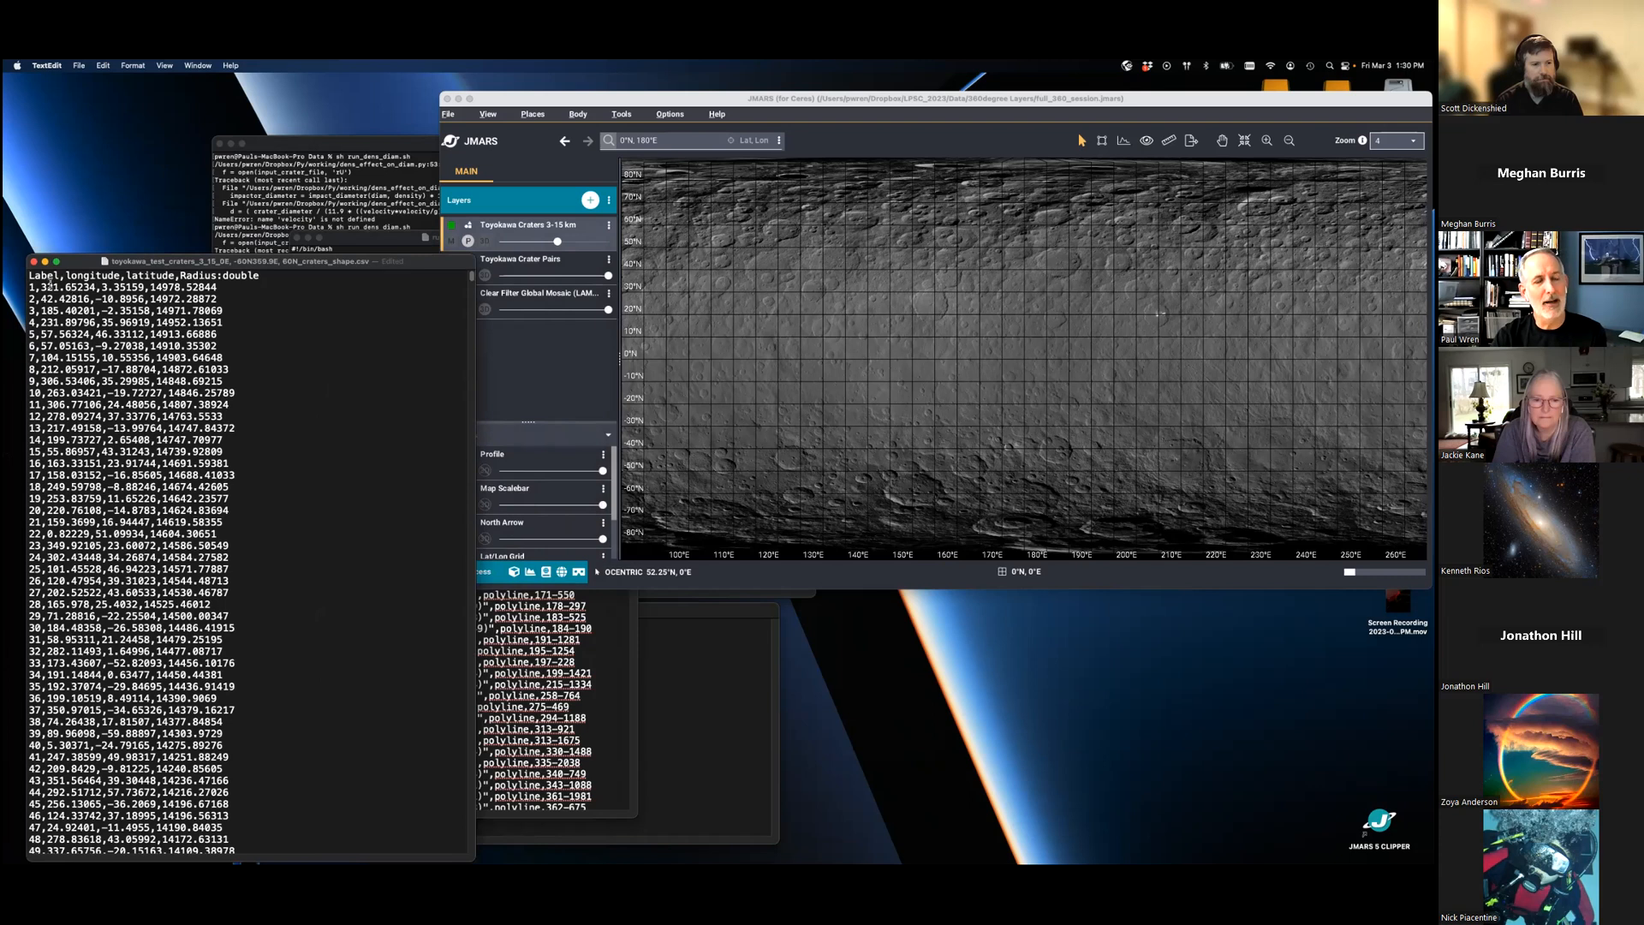
- Switch to JMARS and display the Toyokawa Craters 3-15 km layer in the main view
left_click(748, 92)
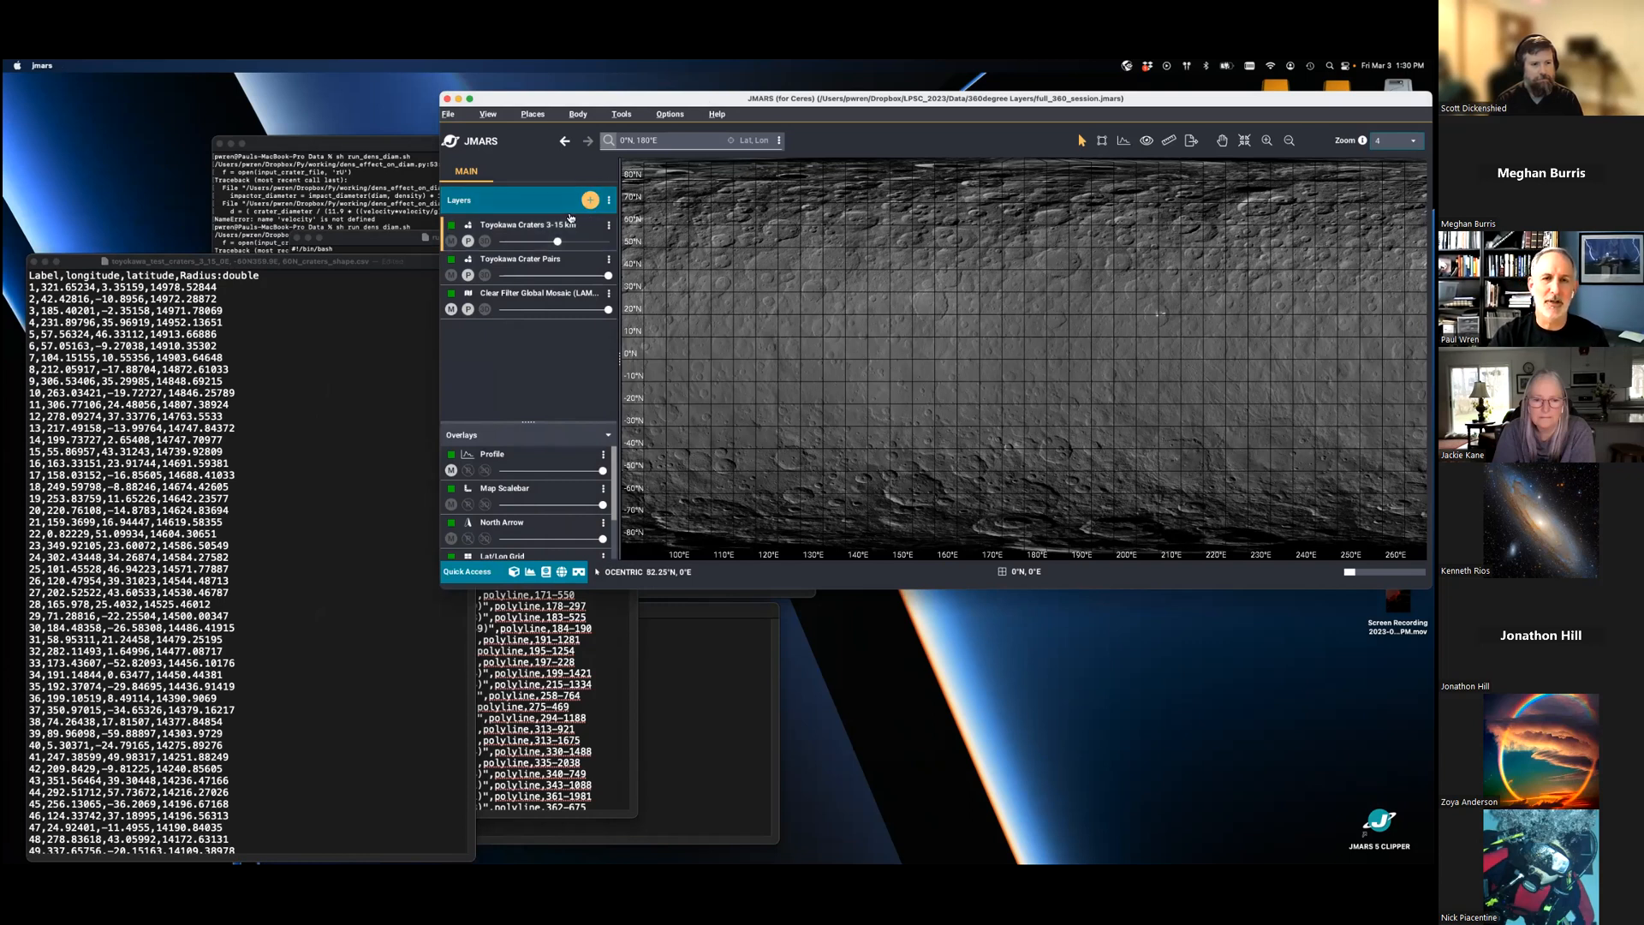
mouse_move(530, 227)
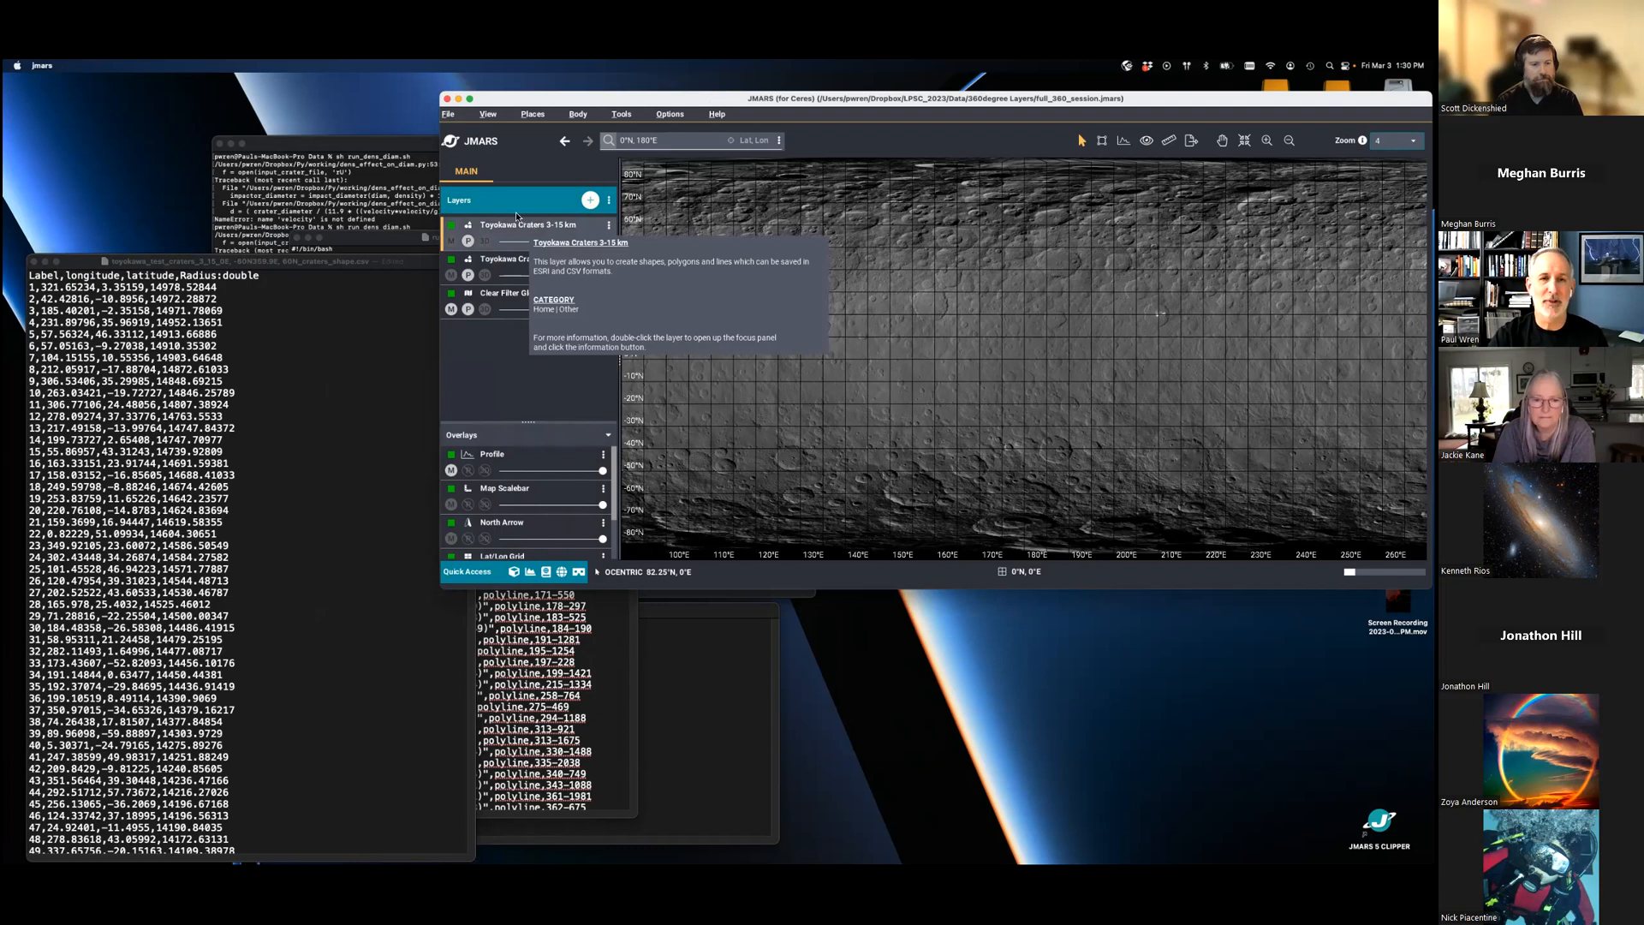
left_click(452, 241)
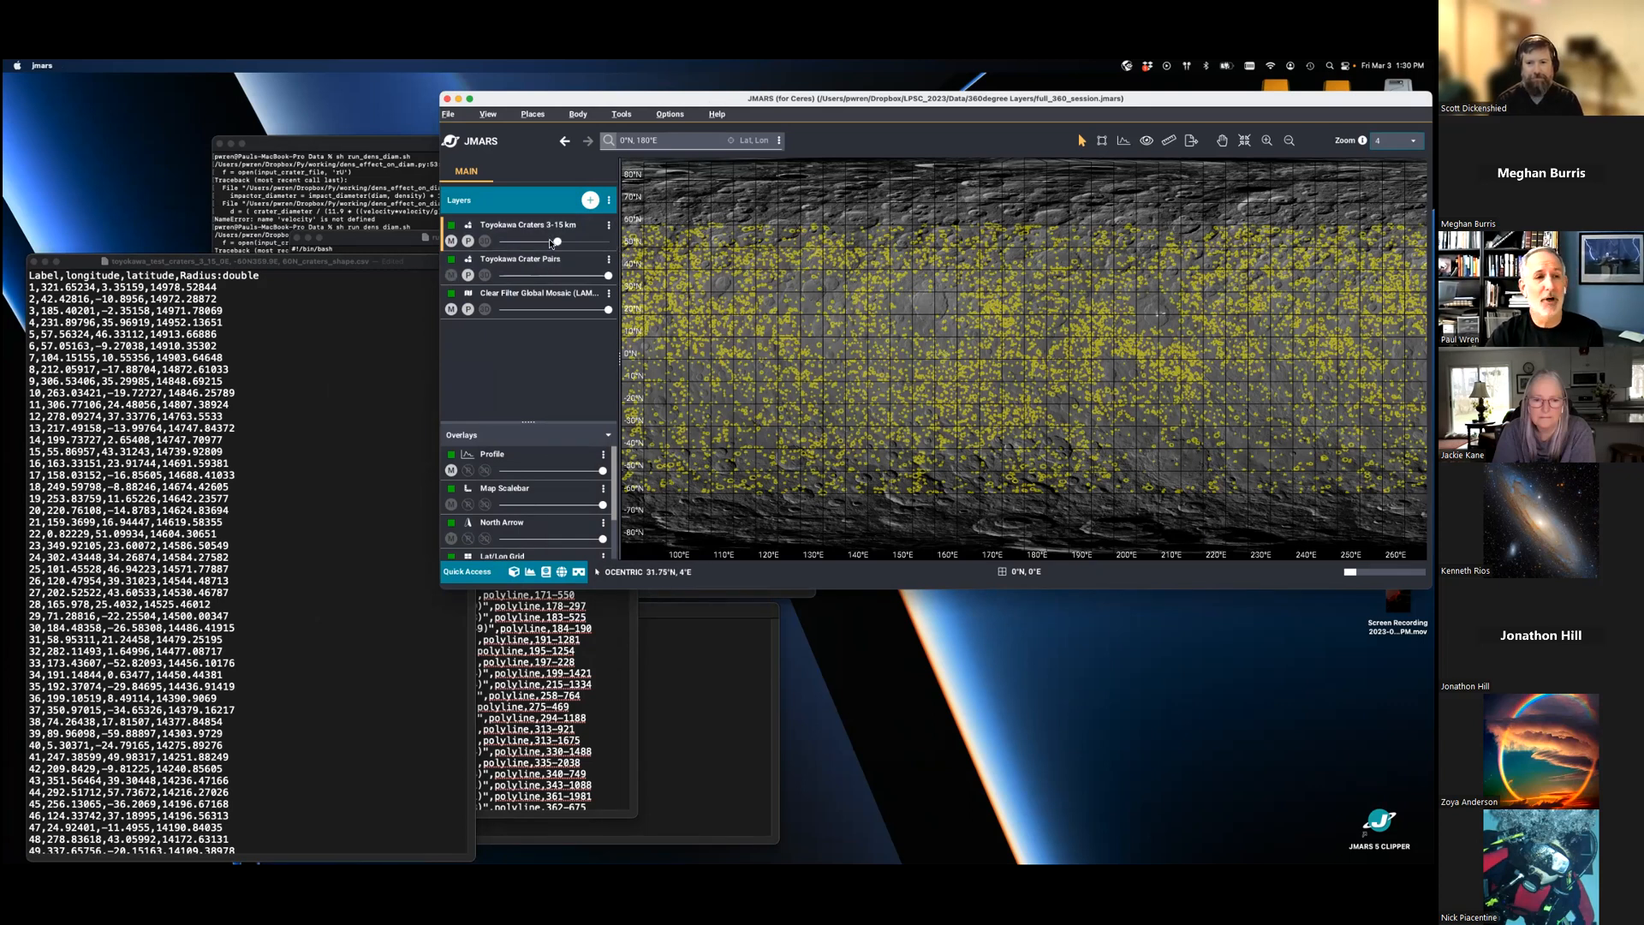
- Minimize the craters shape CSV file and move the pairs shapefile CSV window clear of the JMARS layer list
left_click(46, 264)
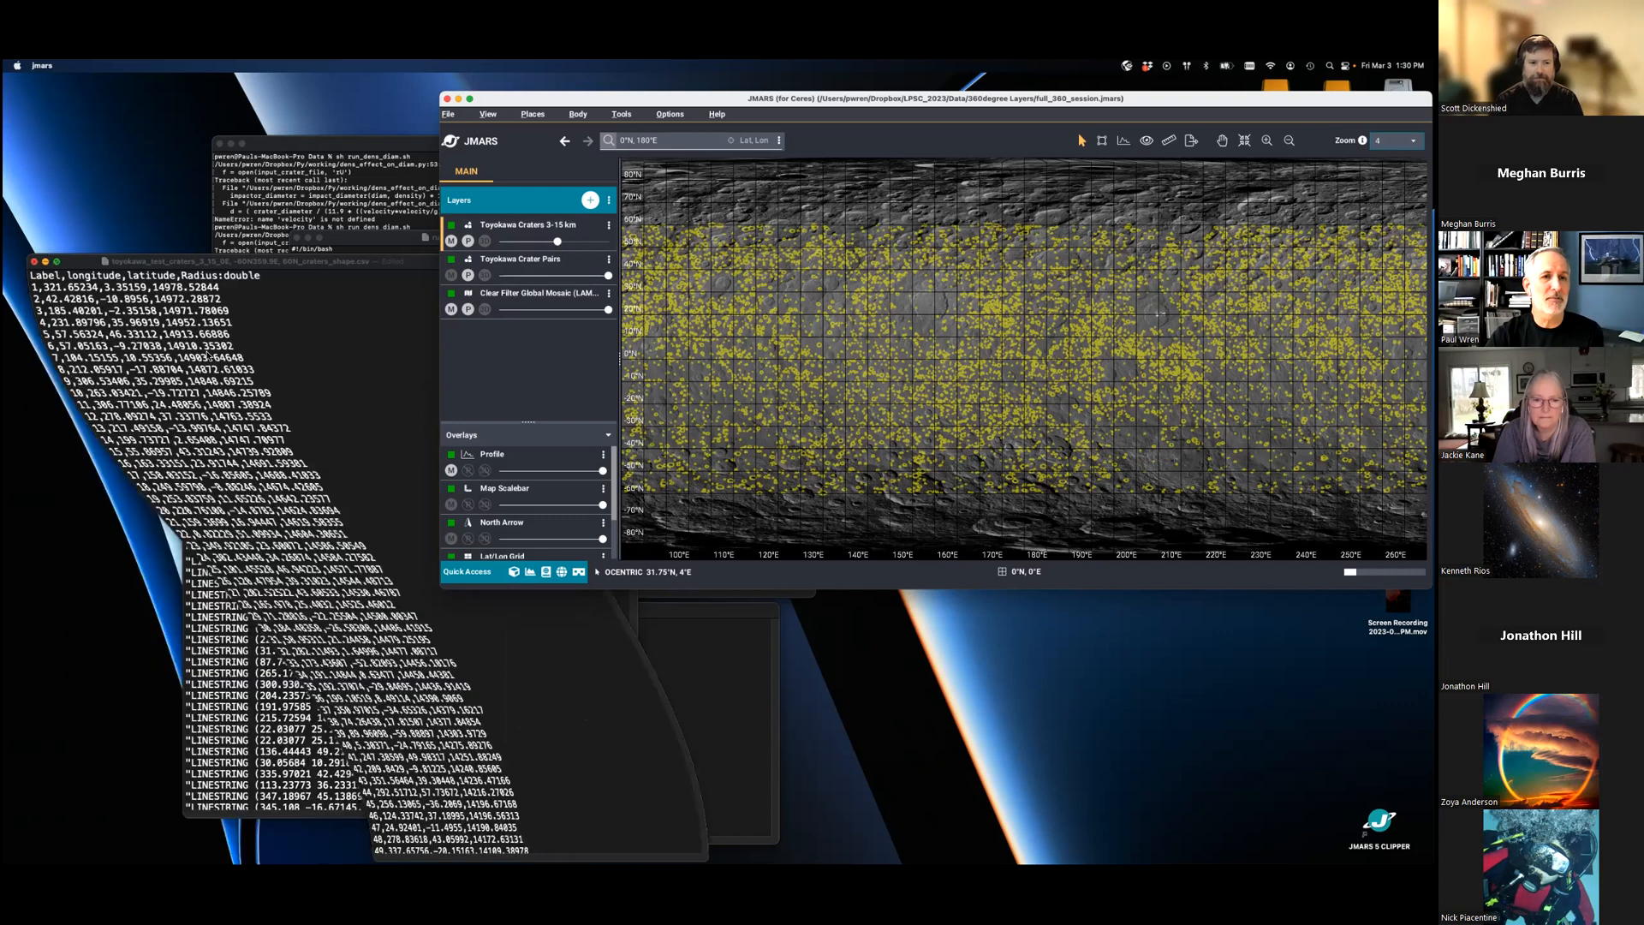
left_click_drag(604, 294, 445, 296)
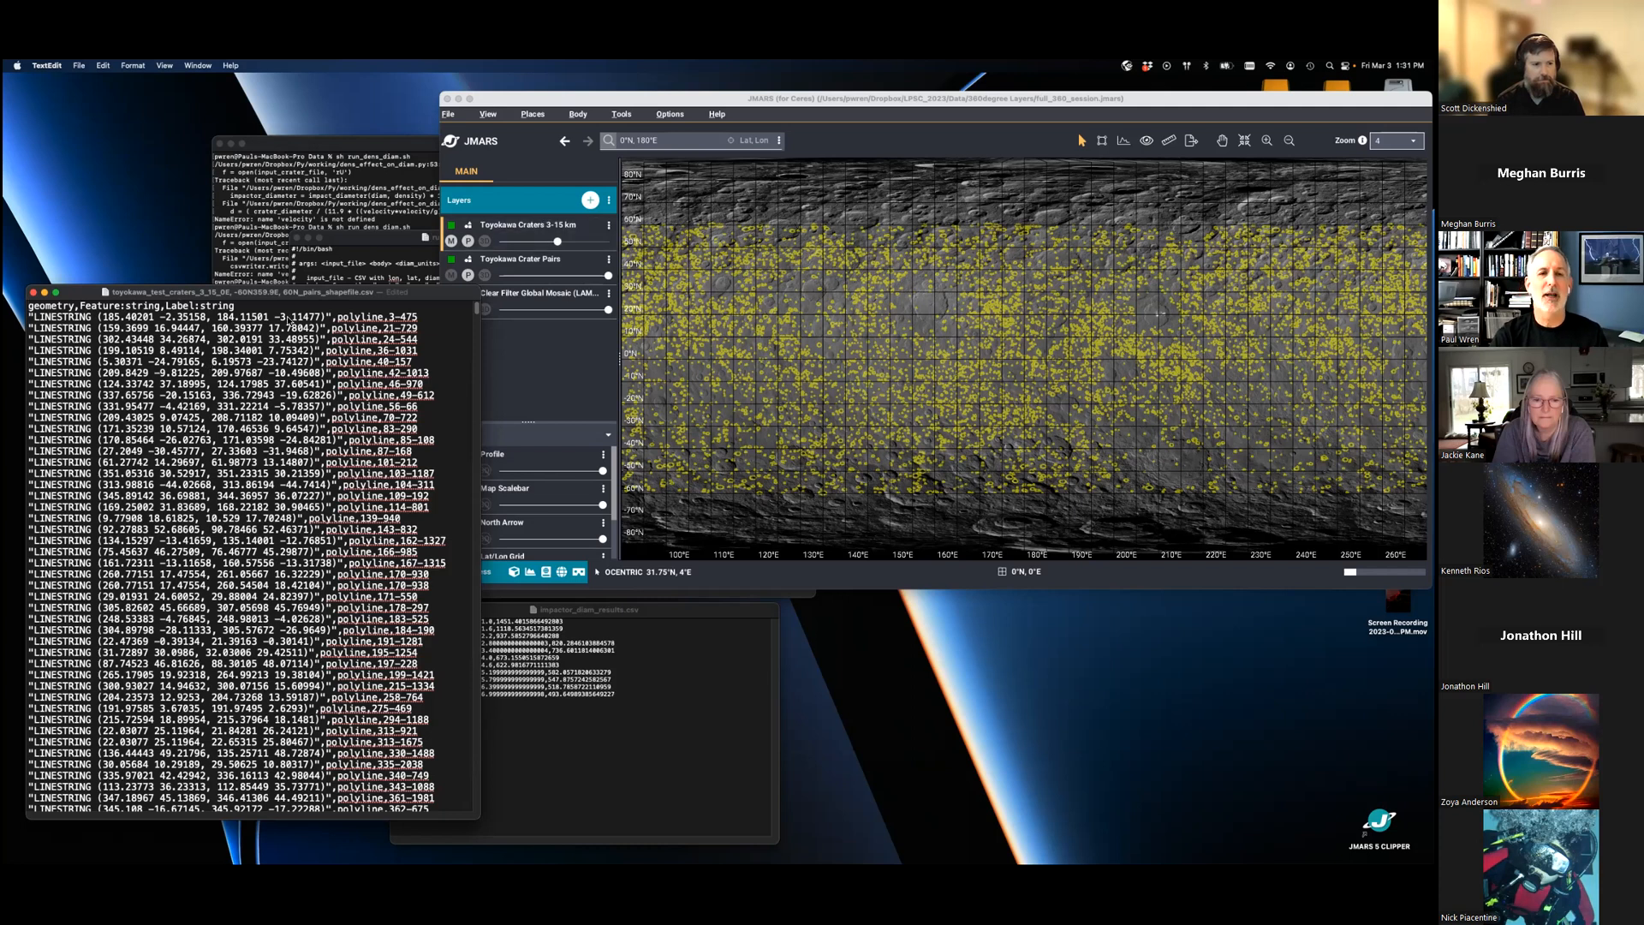
- Display the Toyokawa Crater Pairs layer in the JMARS main view and zoom to 128 to inspect crater pair 717-2539
left_click(784, 108)
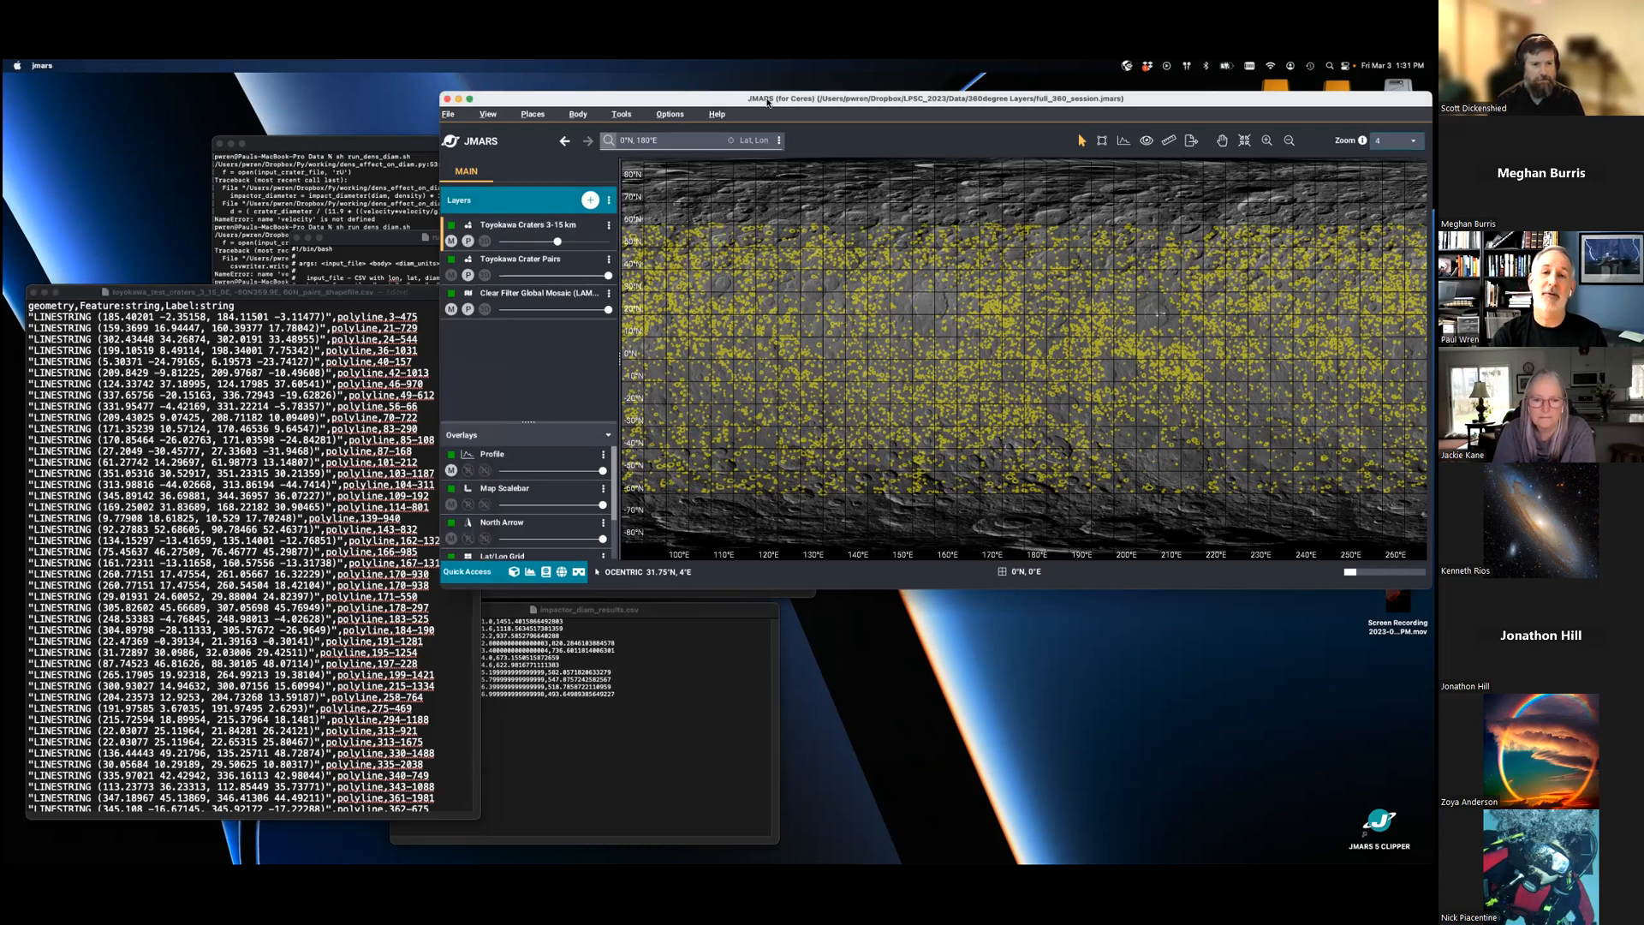
left_click(452, 277)
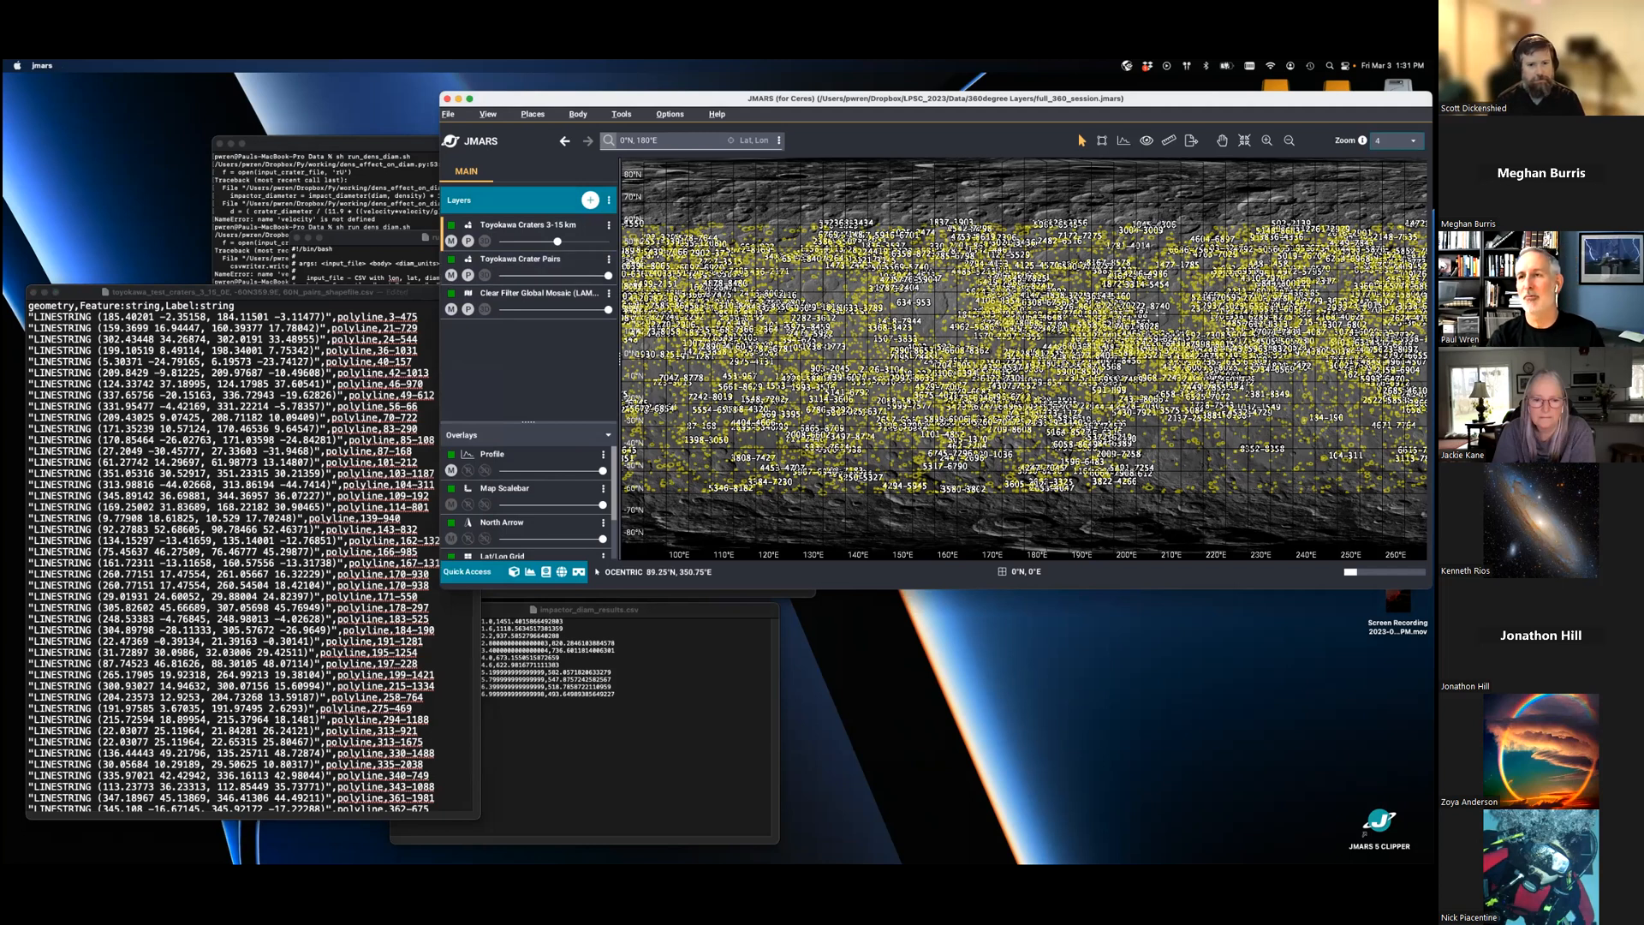
left_click(1395, 140)
left_click(1400, 237)
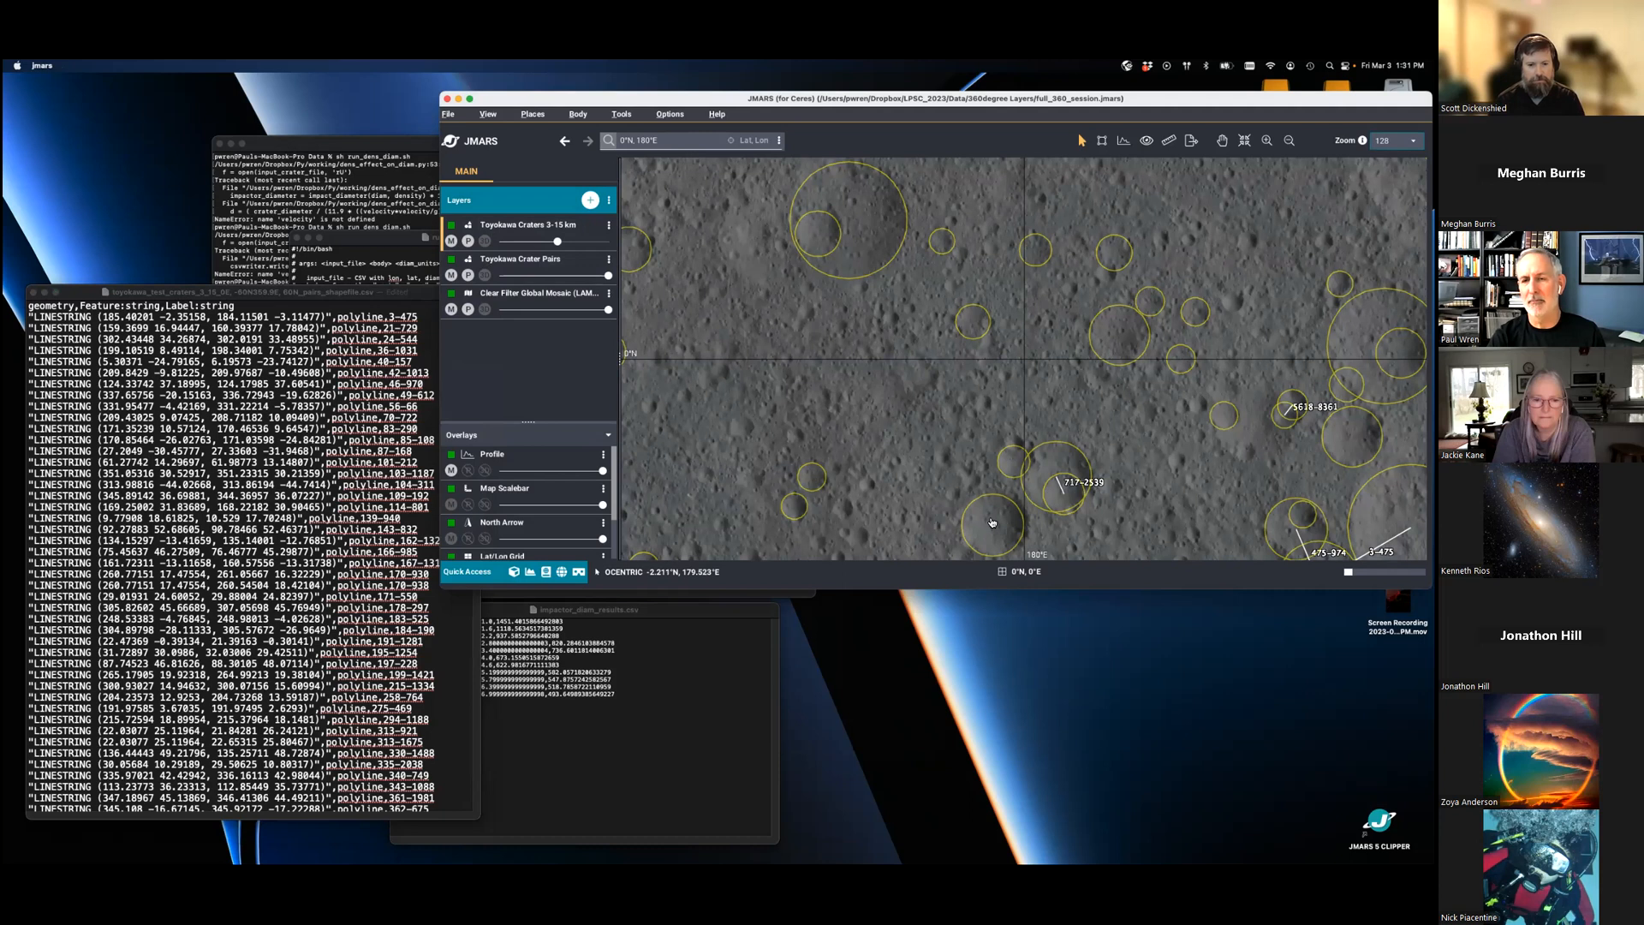
left_click(1061, 489)
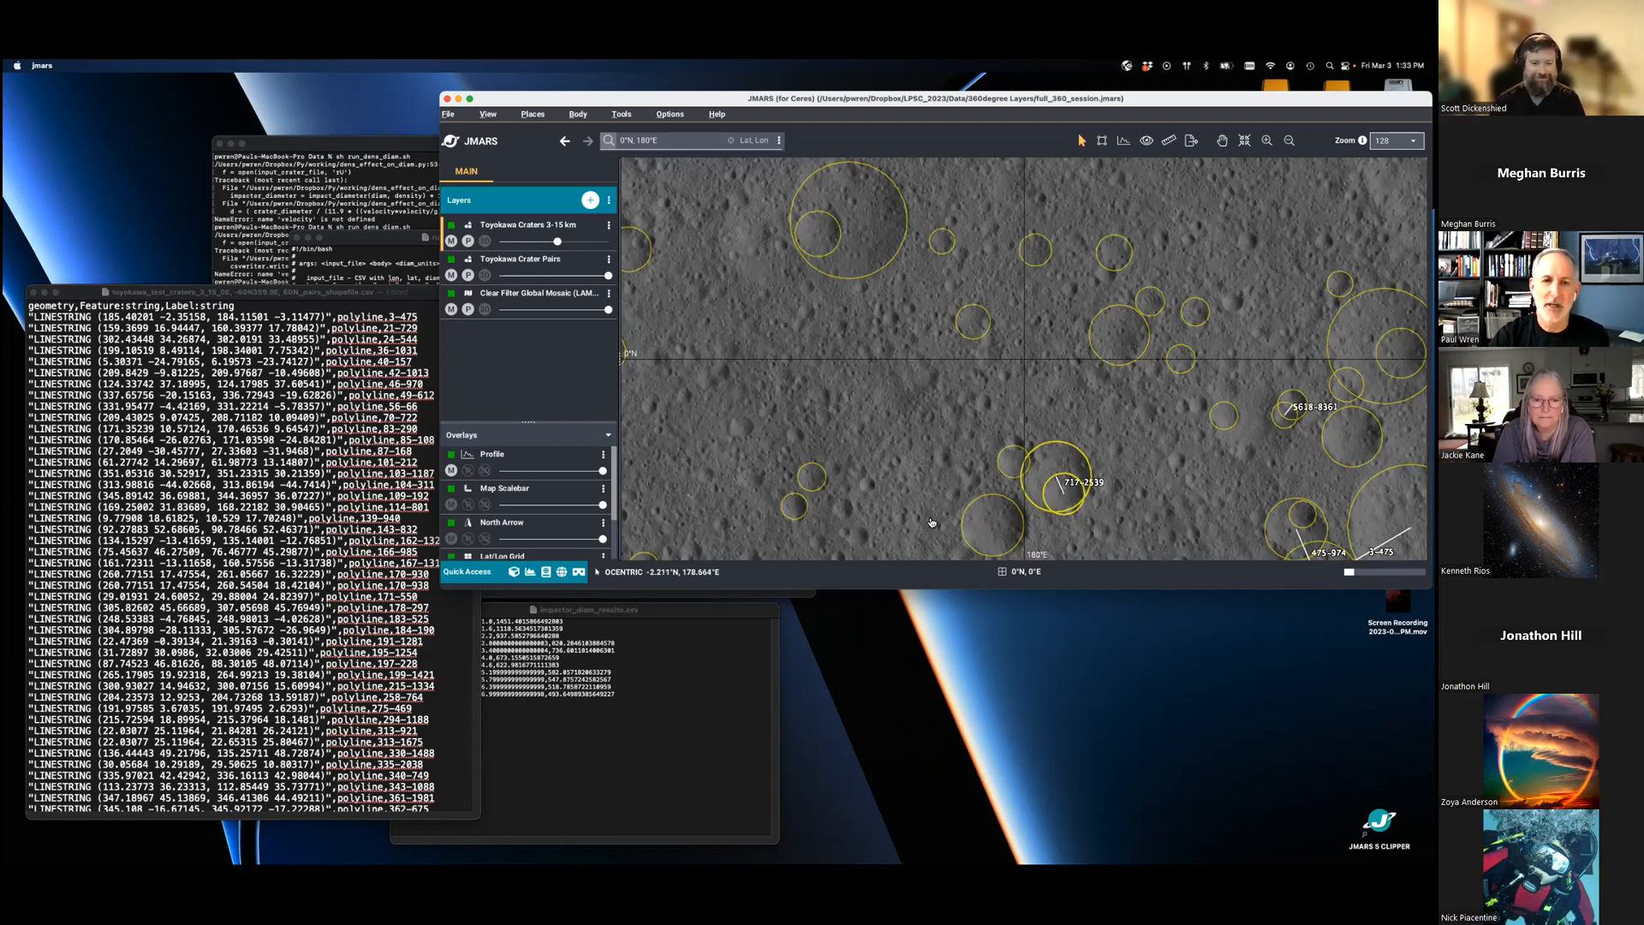
- Open the Toyokawa Crater Pairs options, widen the window and enlarge its features table
double_click(525, 261)
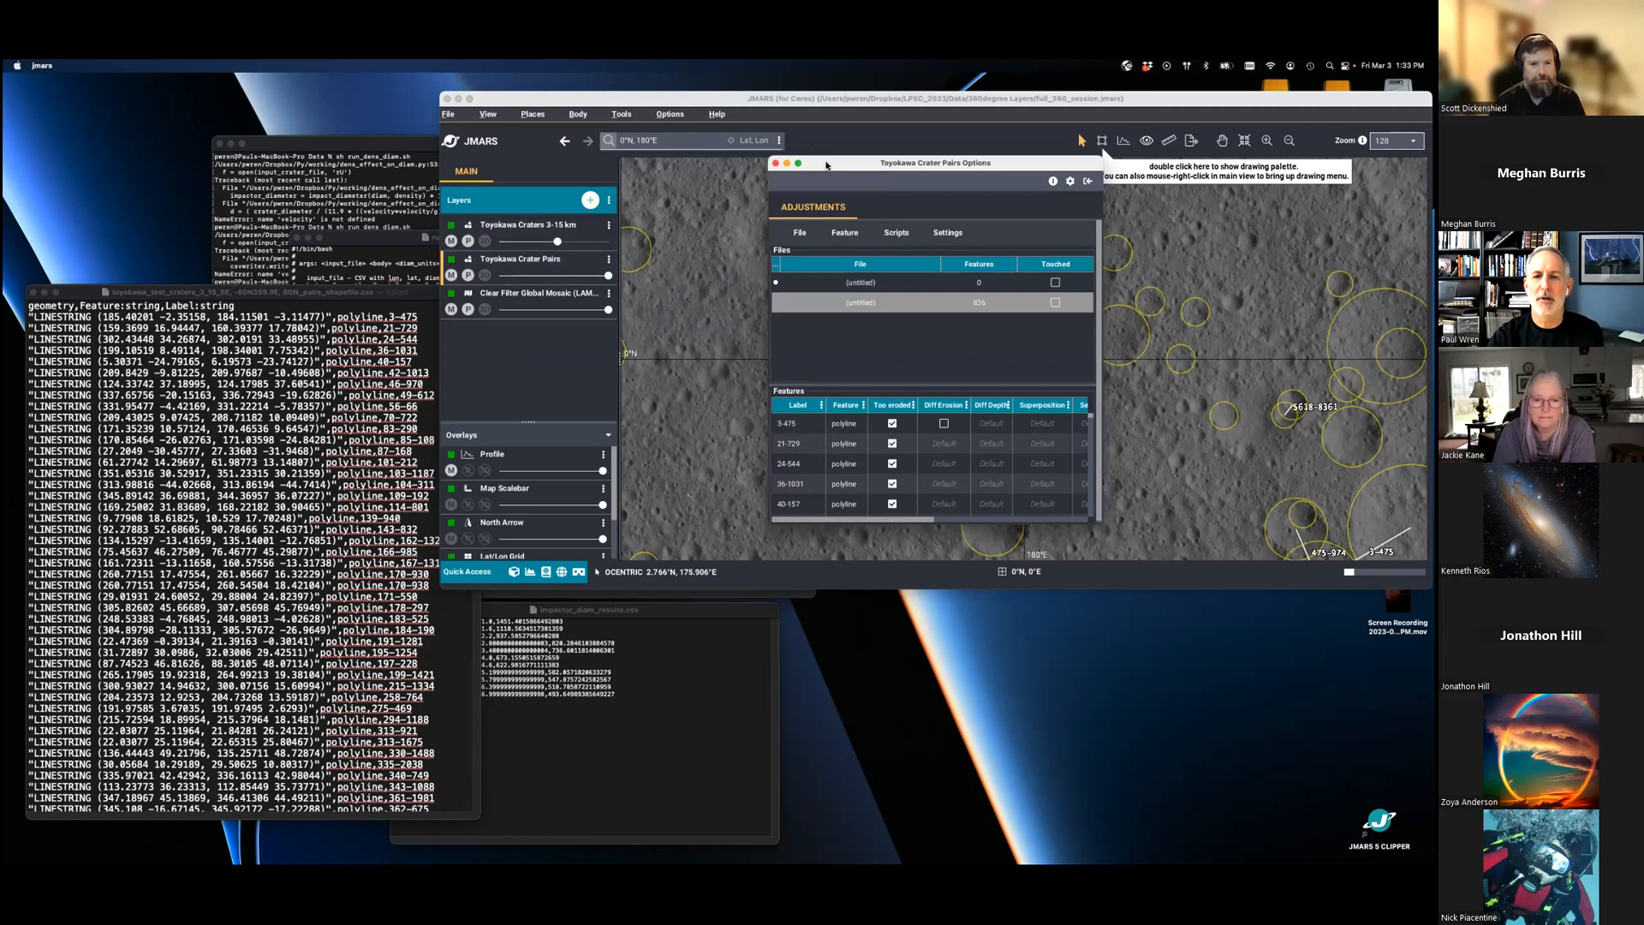
left_click_drag(1098, 520, 1413, 665)
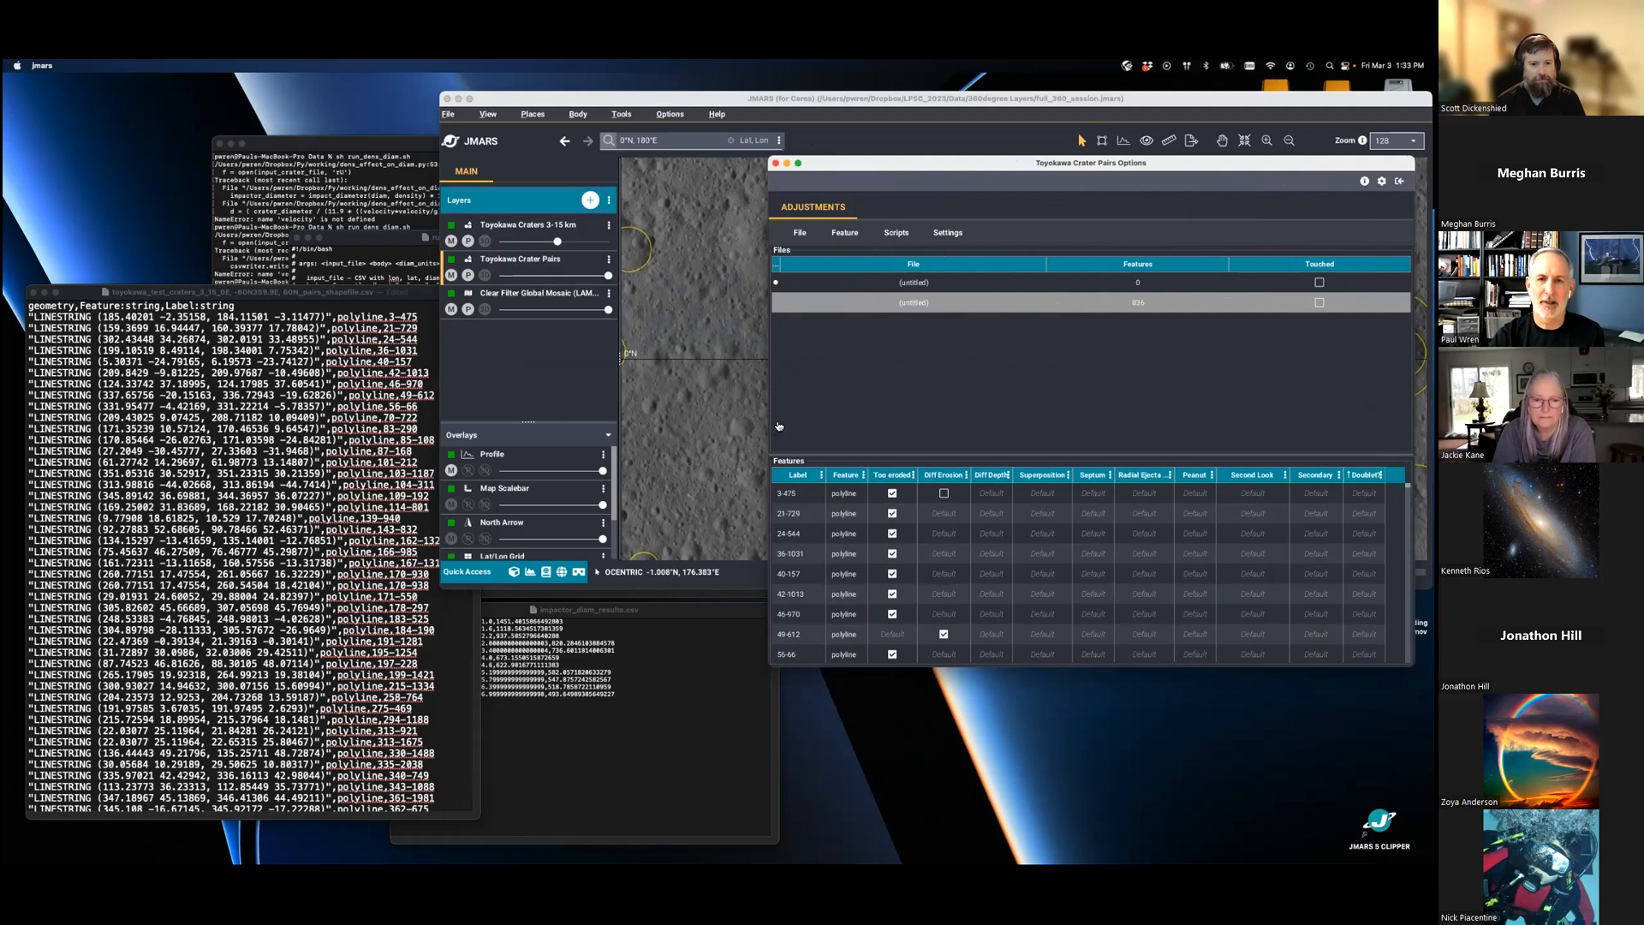
left_click_drag(769, 423, 622, 423)
left_click_drag(921, 456, 910, 329)
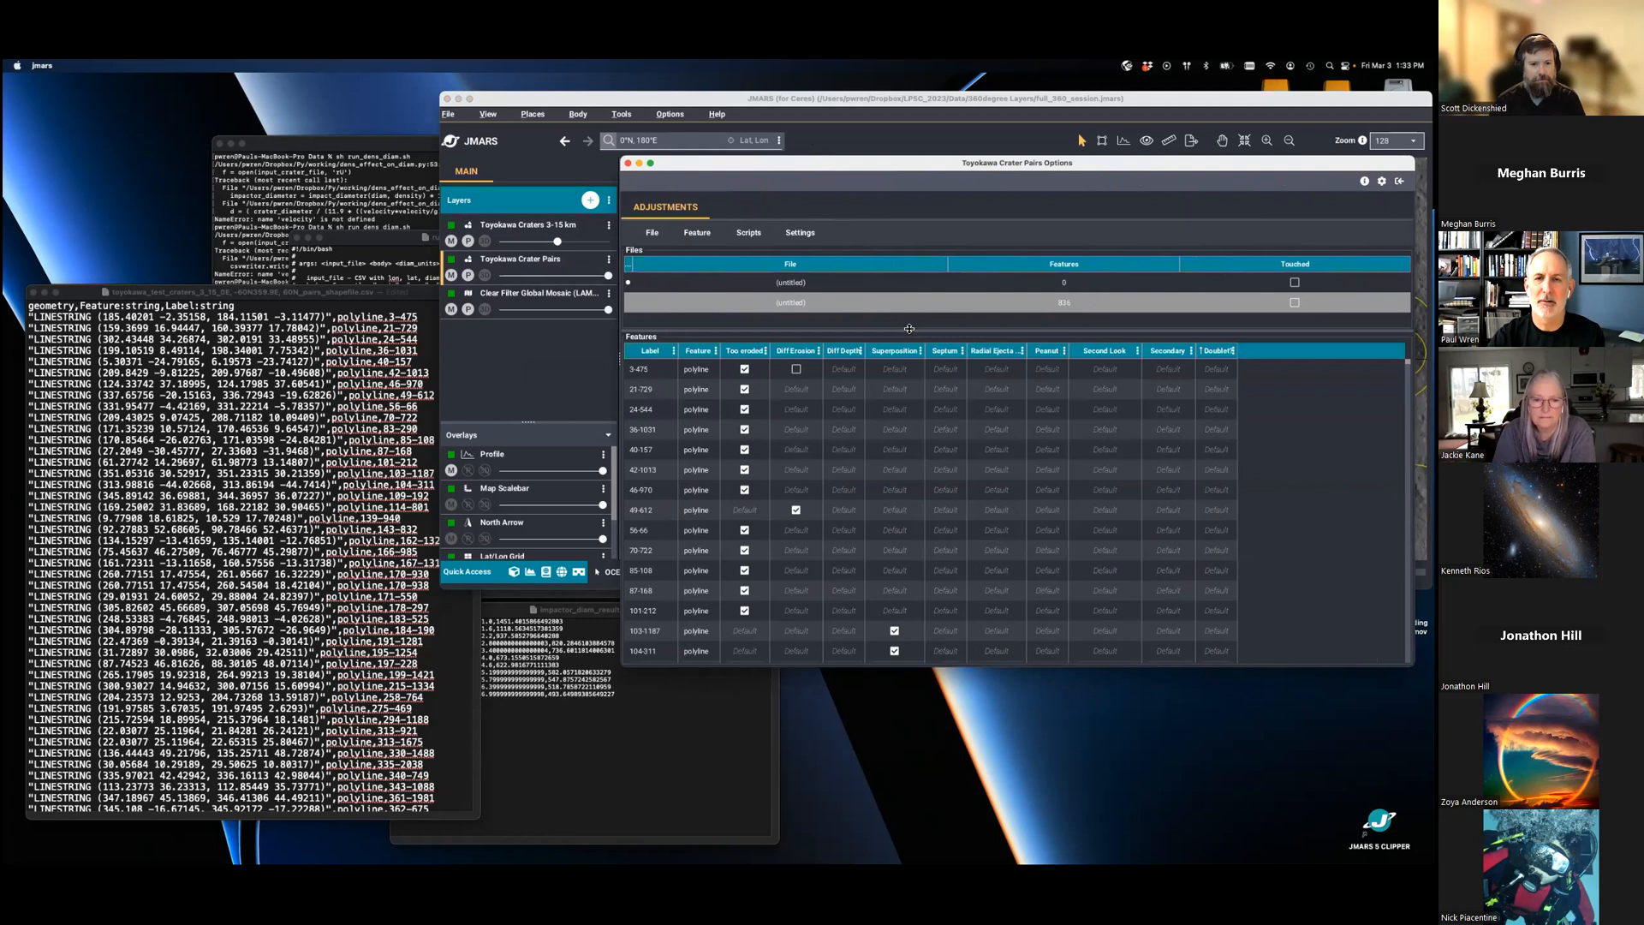
- Browse the crater pair features and change the table's sorting by the Doublet? column
scroll(936, 481, "down", 3)
scroll(935, 480, "up", 3)
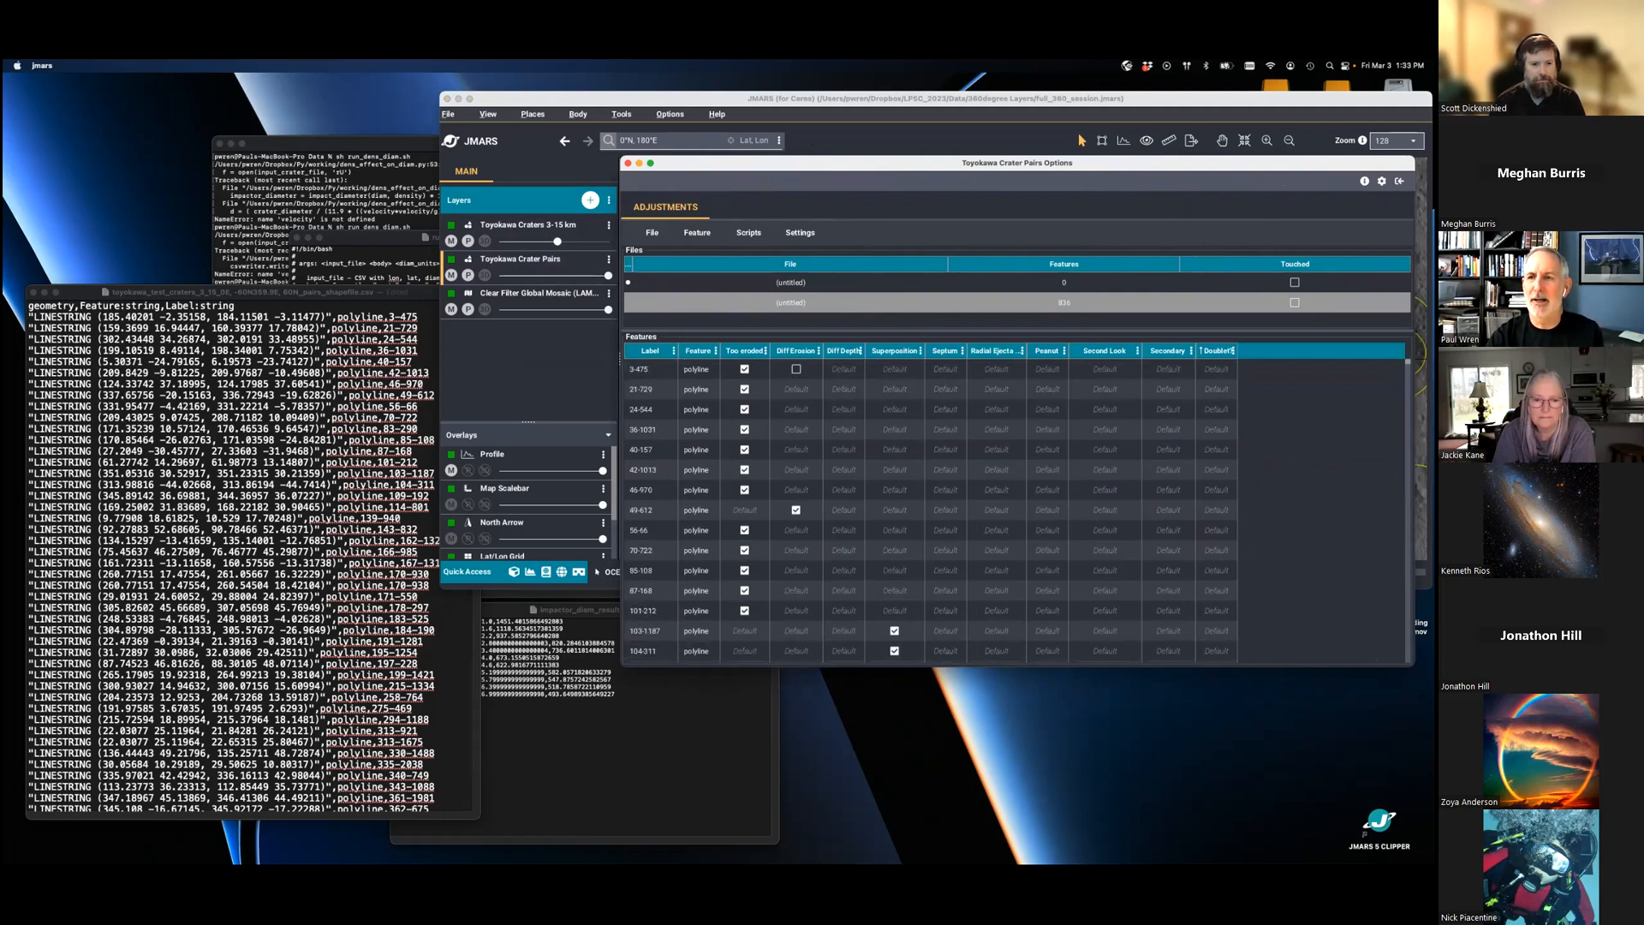
left_click(1206, 351)
left_click(1206, 352)
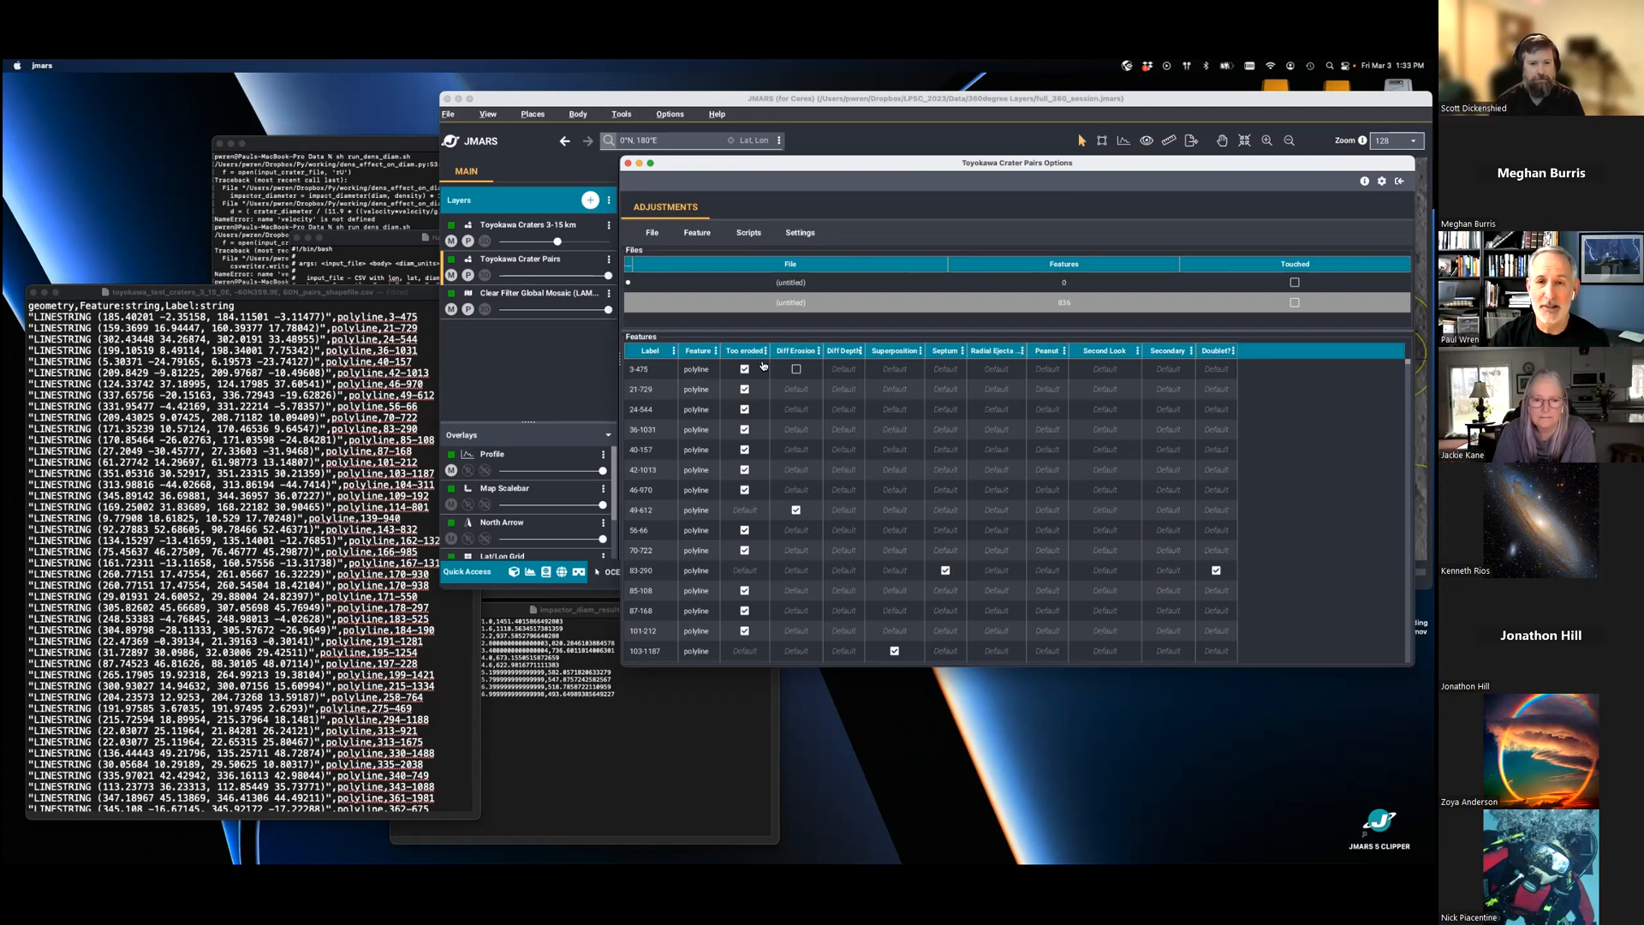
- Center the map on feature 3-475, move the options window off the map and zoom to 256
left_click(637, 372)
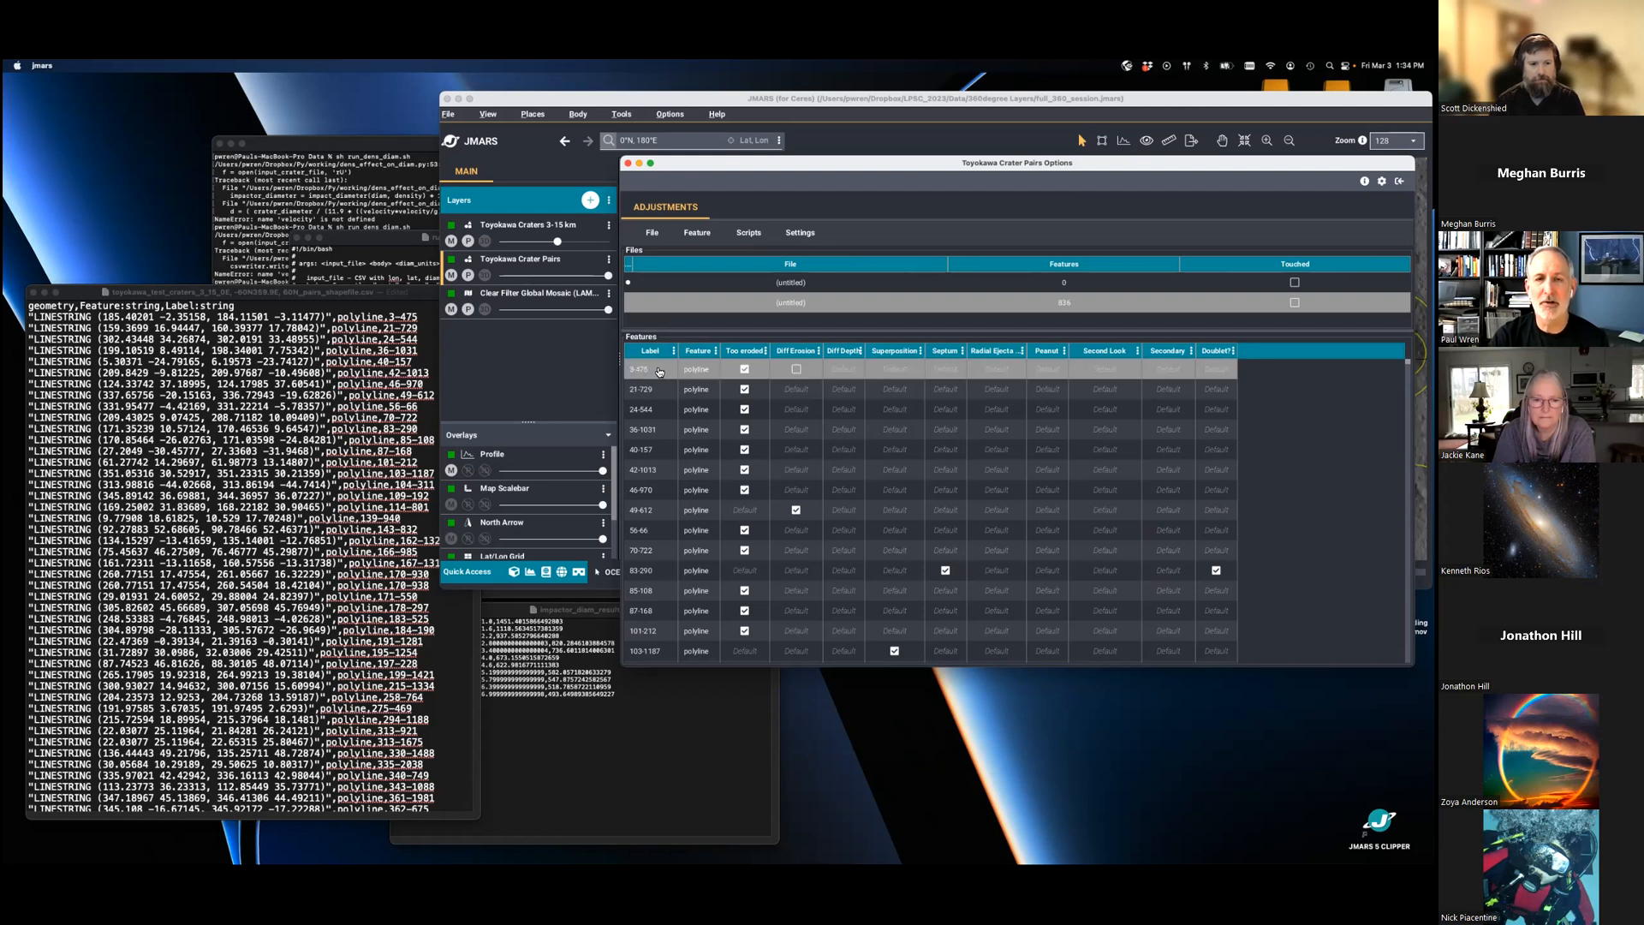
right_click(659, 372)
left_click(681, 359)
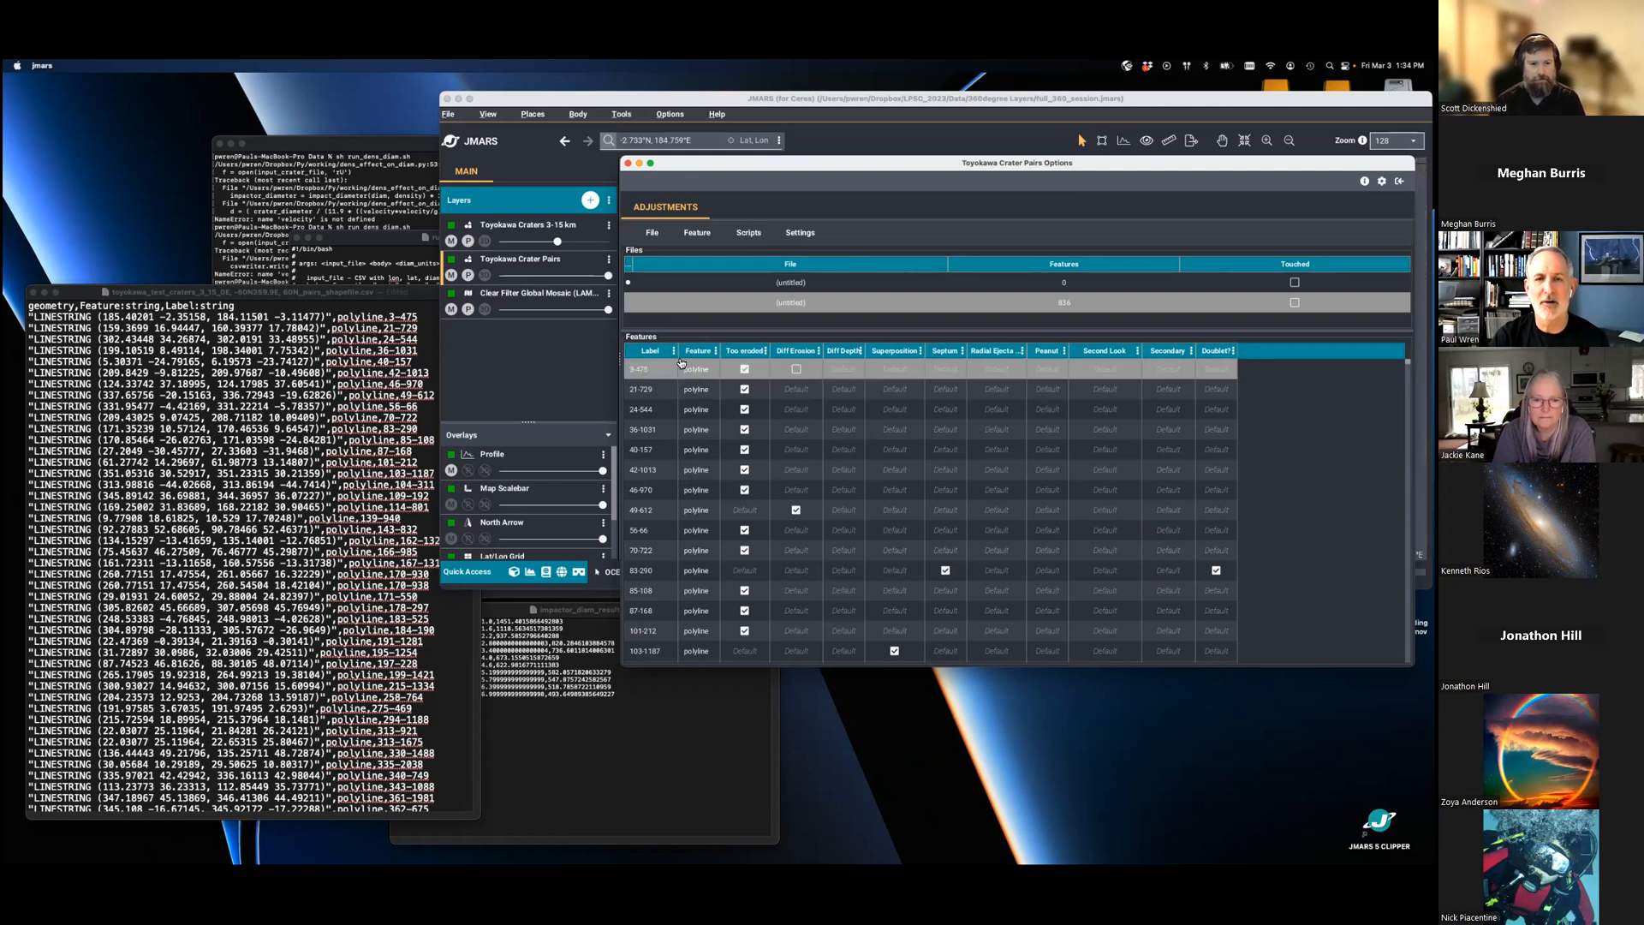
left_click_drag(815, 167, 225, 397)
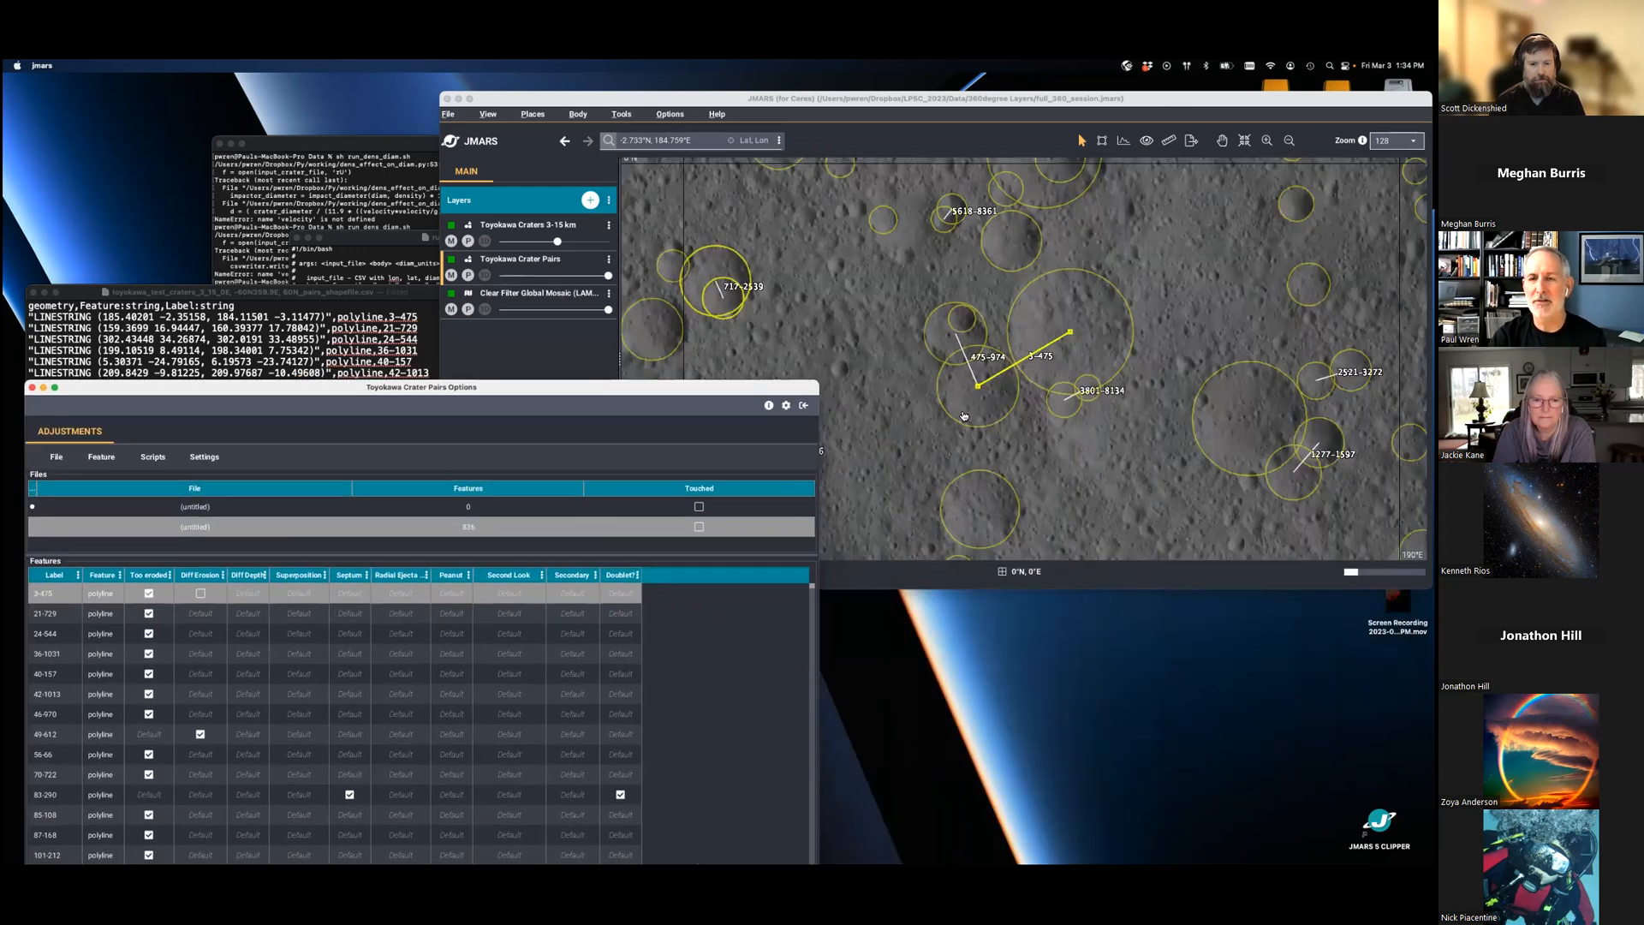
left_click(1396, 140)
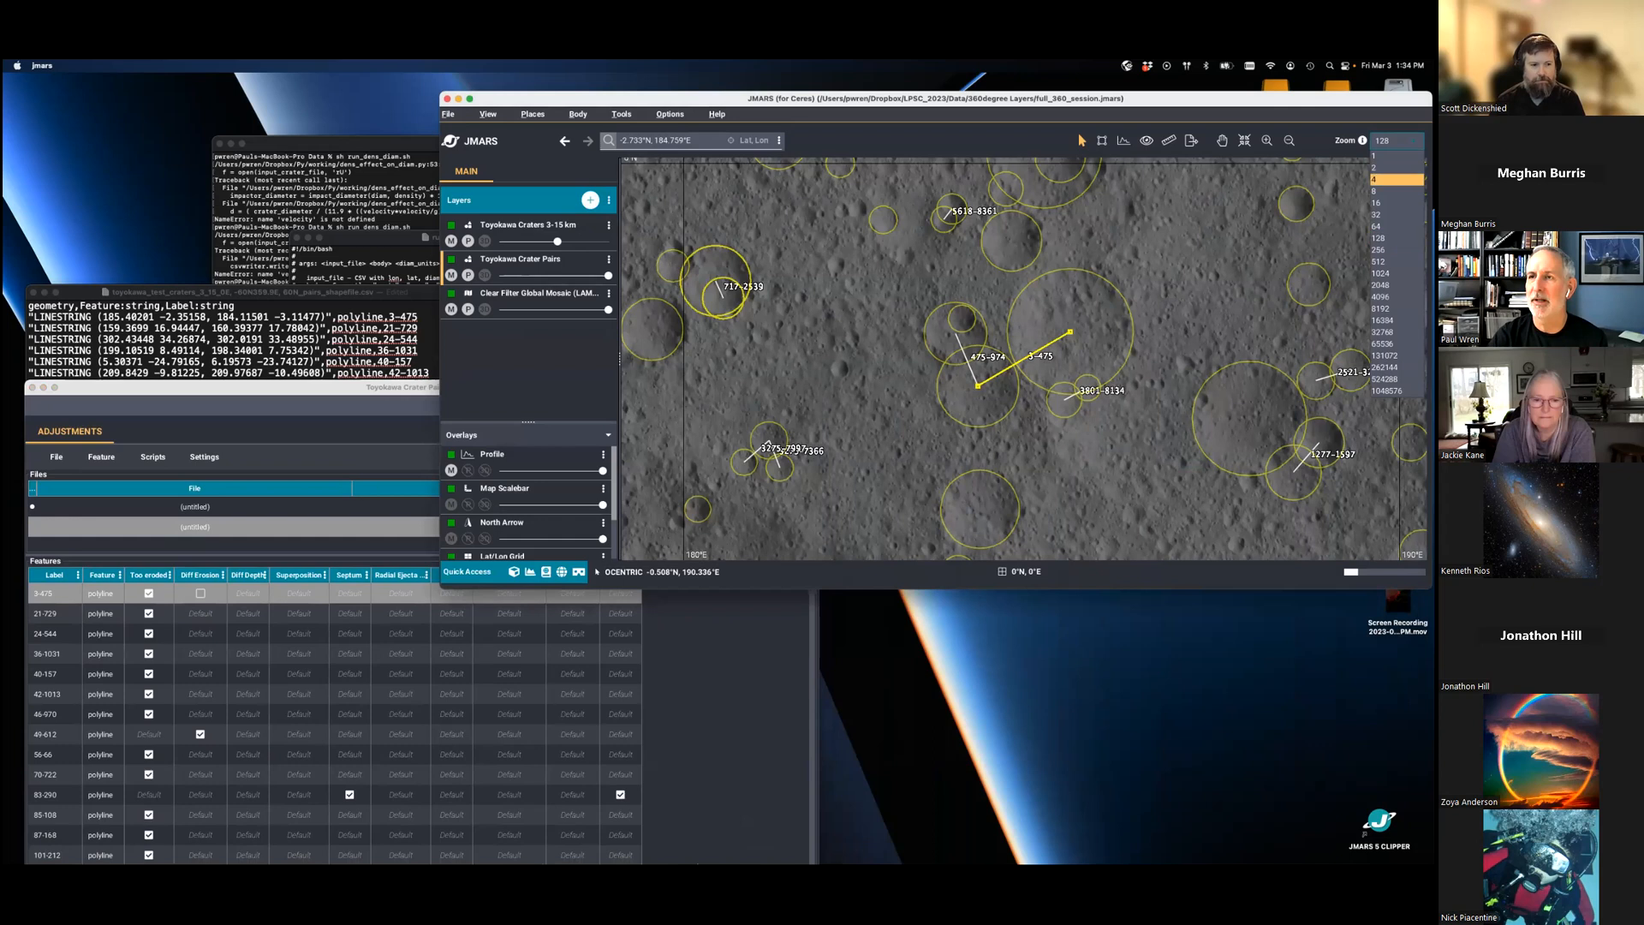
left_click(1396, 249)
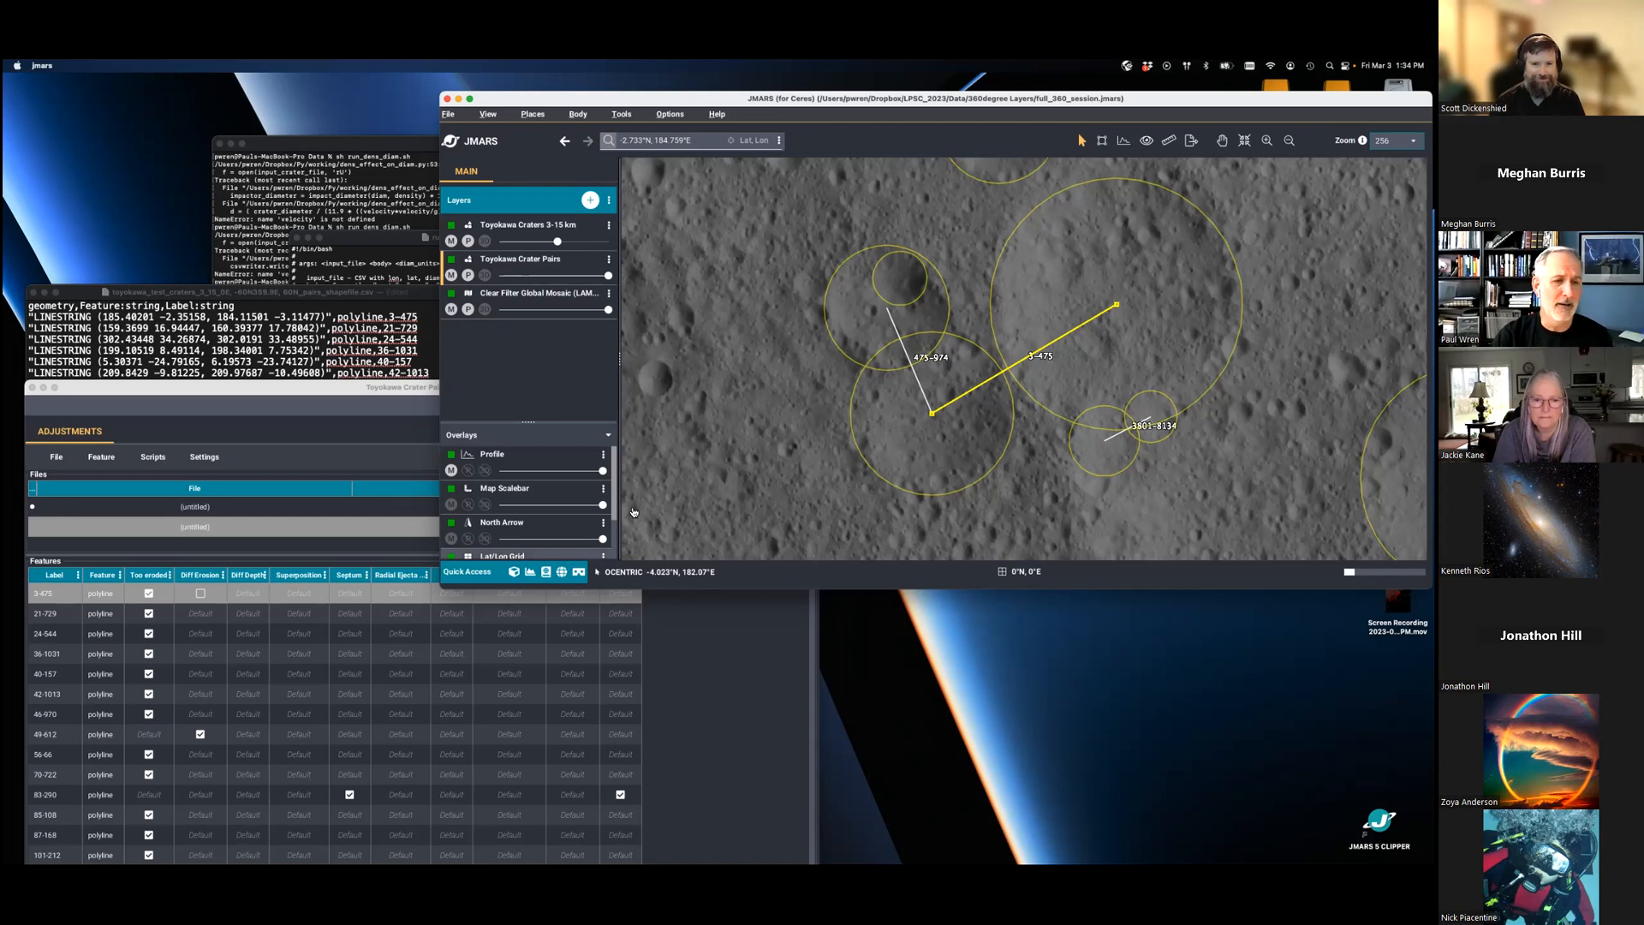
- Move the options window higher, center the map on feature 21-729 and bring the map forward to inspect it
left_click(222, 397)
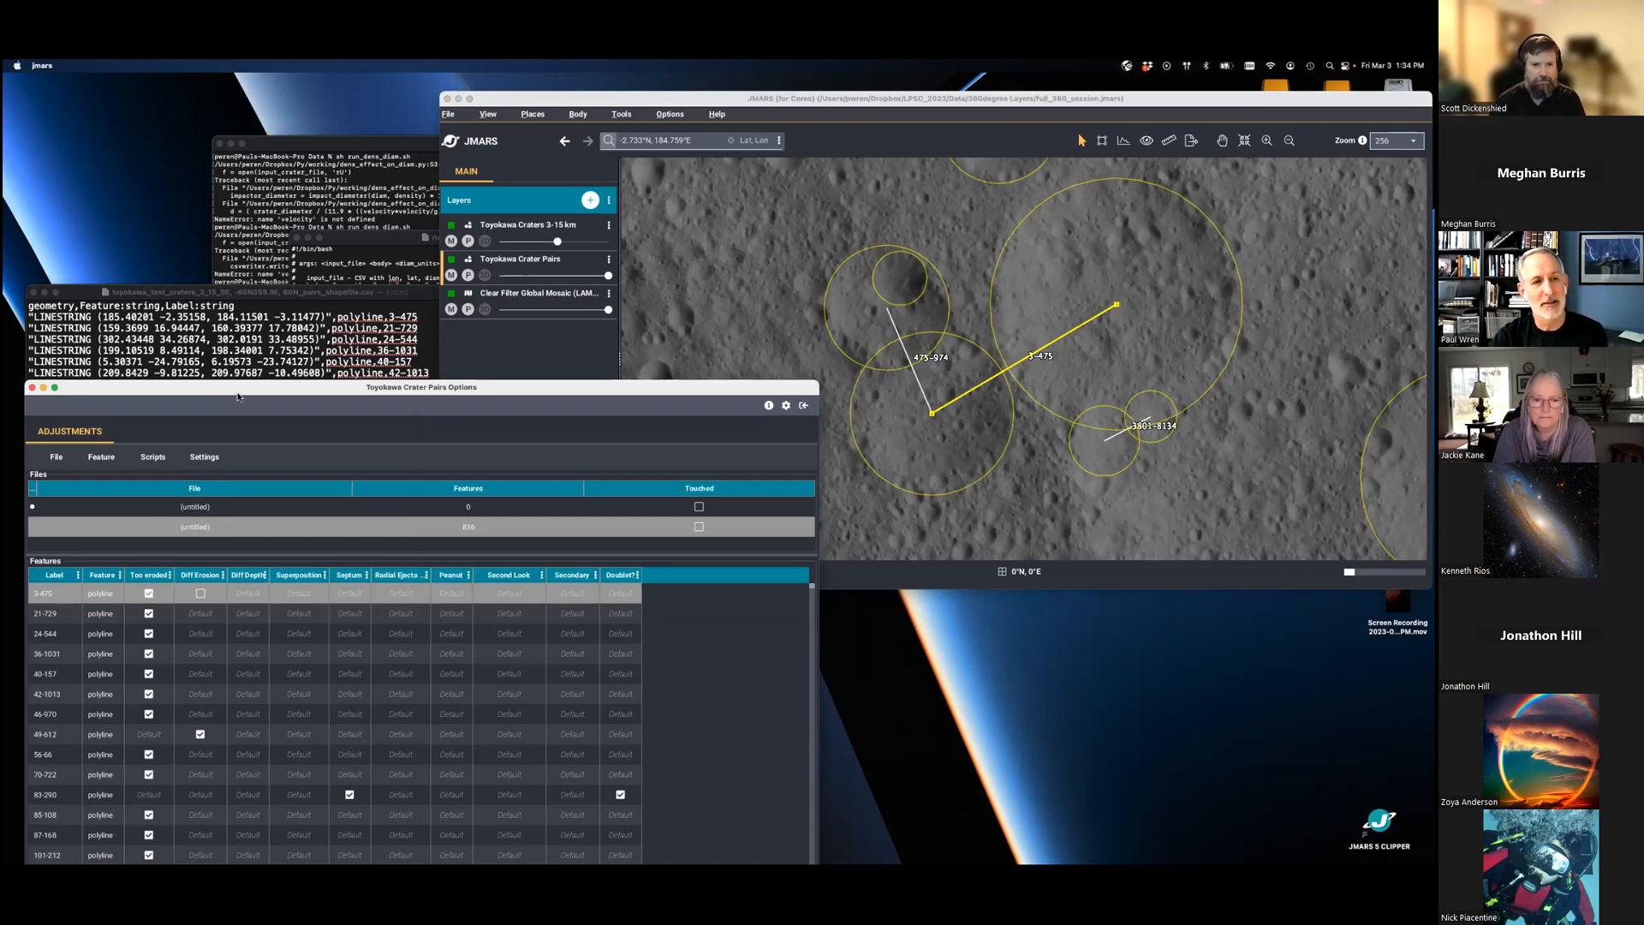
left_click_drag(239, 397, 398, 321)
left_click(308, 518)
left_click(367, 545)
right_click(368, 531)
left_click(382, 533)
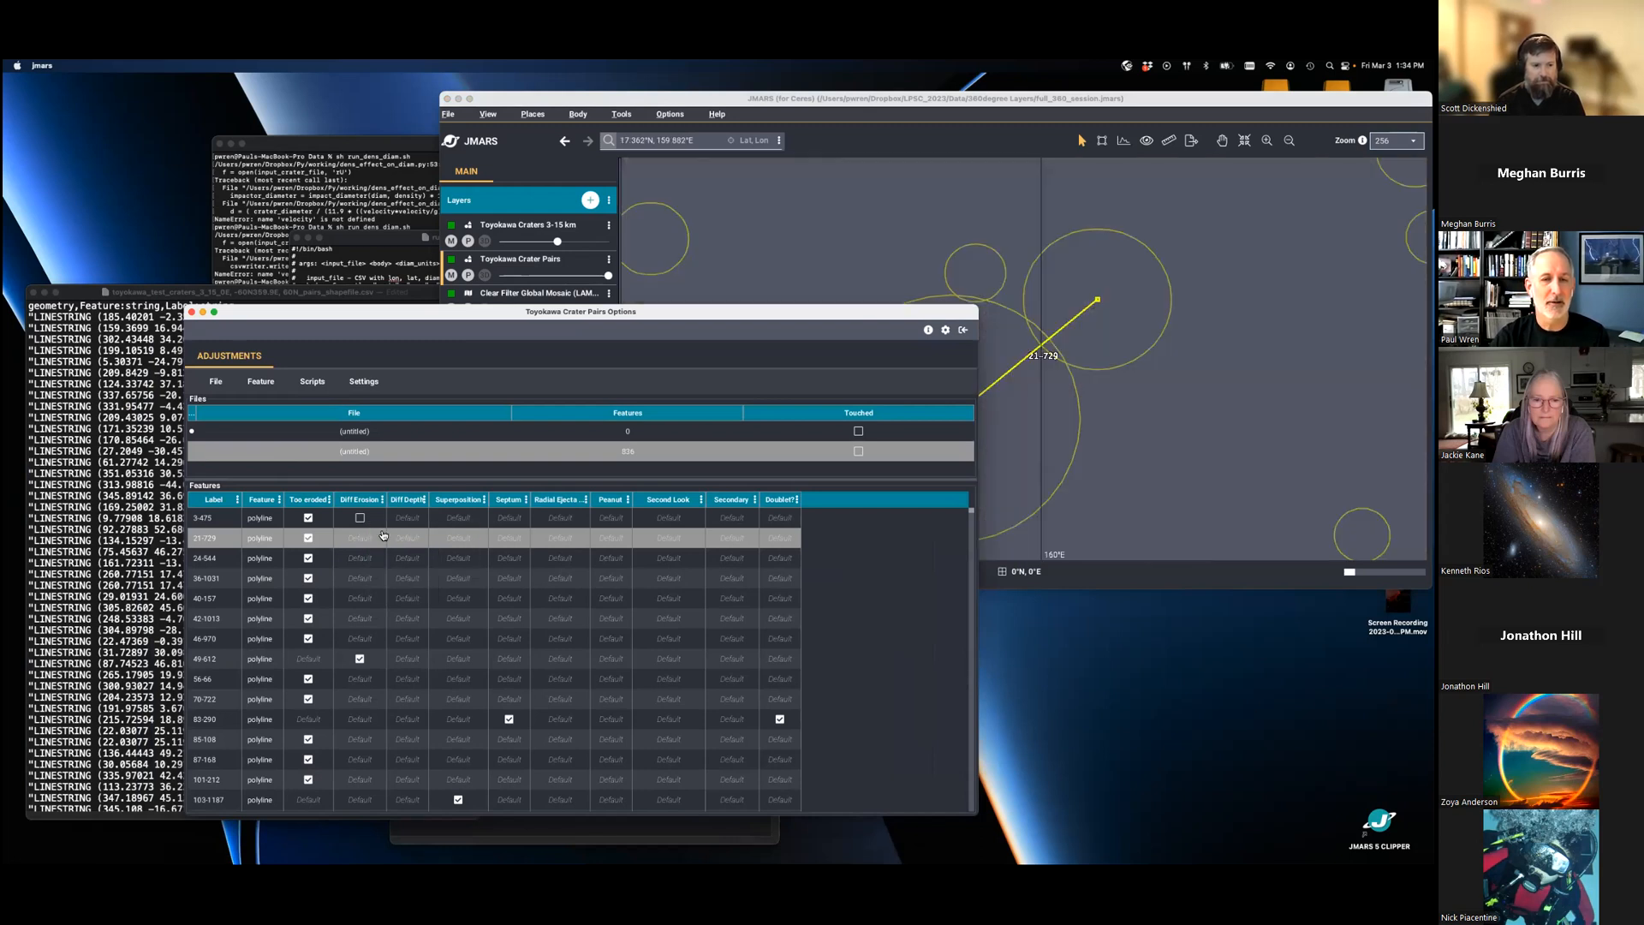
left_click(998, 111)
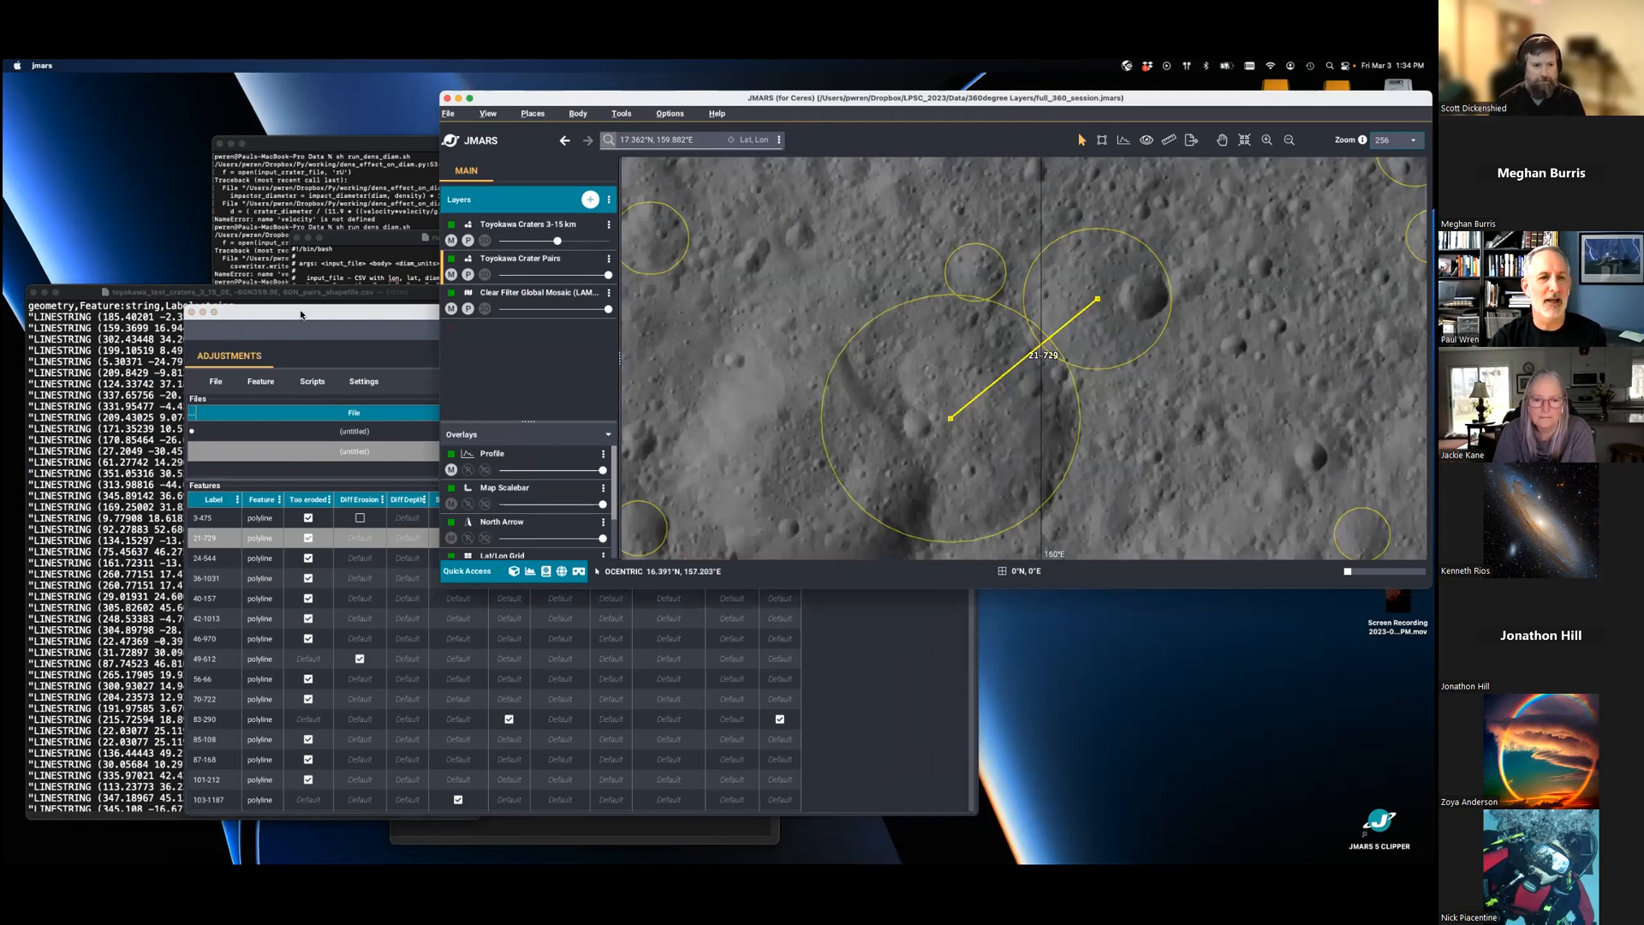
- Center the map on feature 83-290 from the features table and bring the map forward to inspect it
left_click(296, 332)
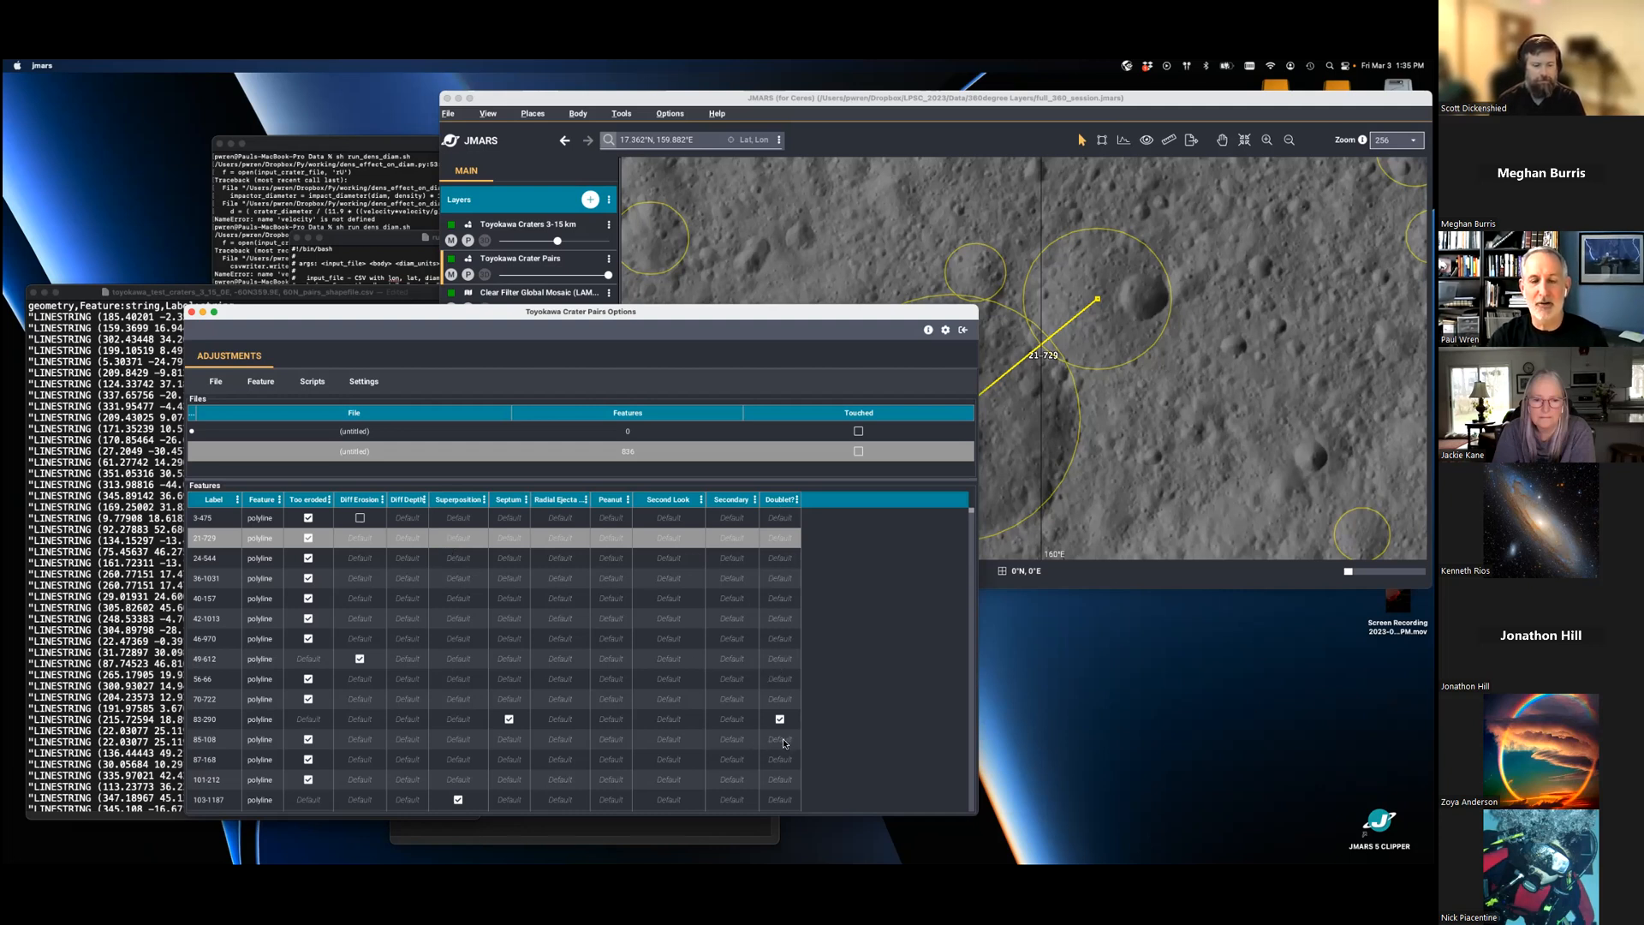
left_click(450, 723)
right_click(442, 719)
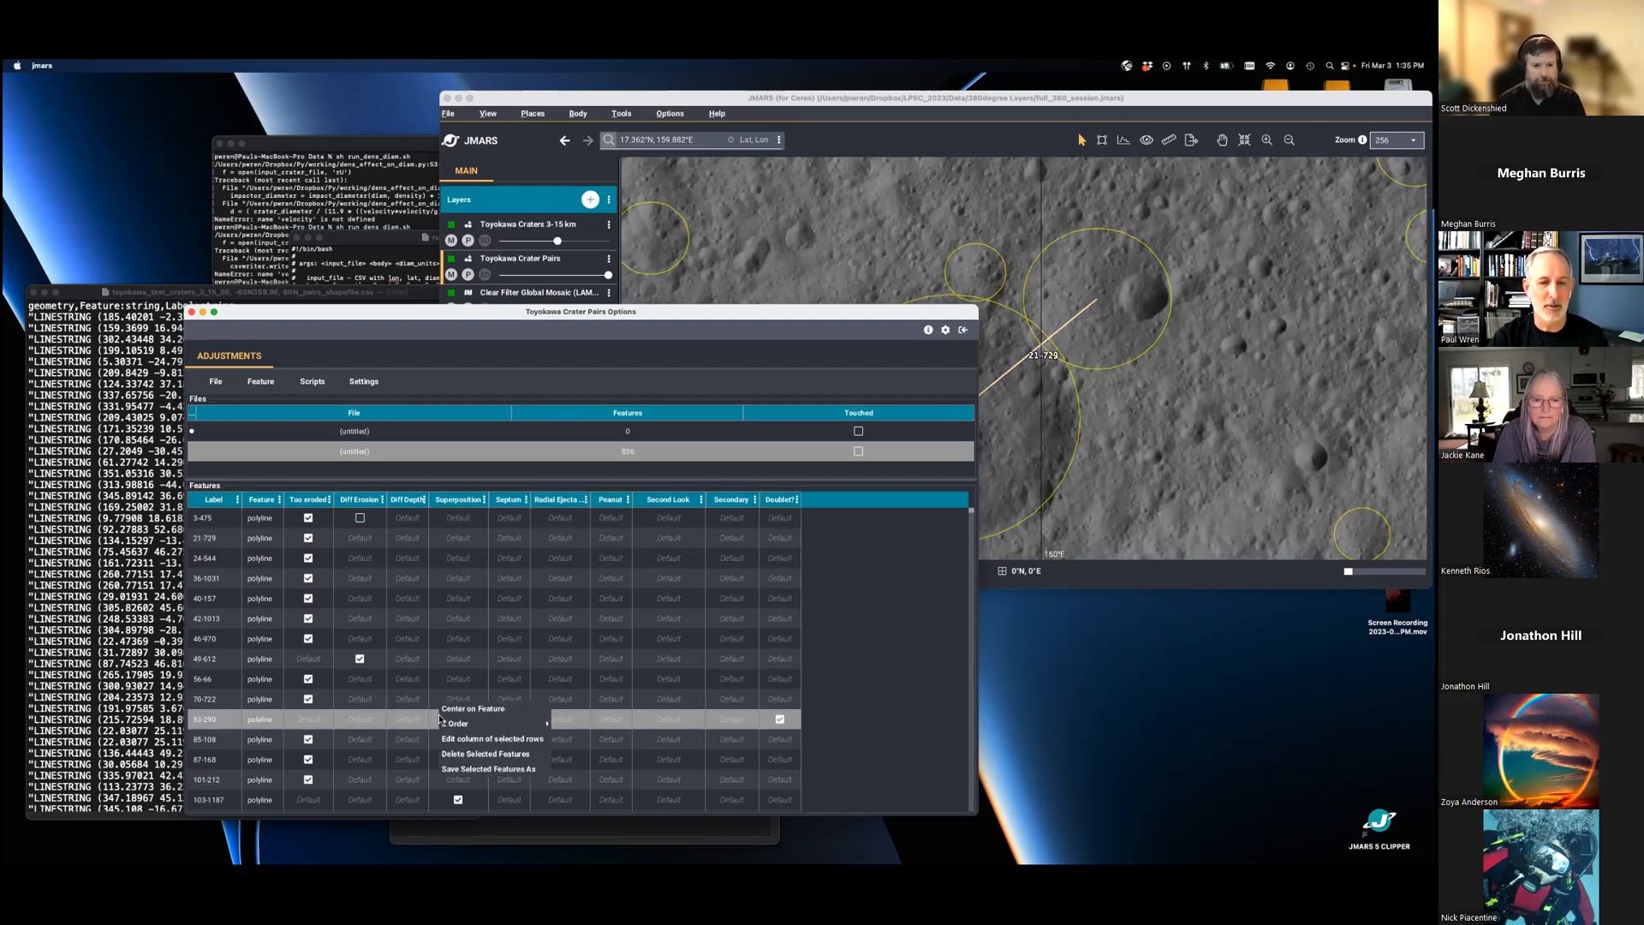
left_click(454, 710)
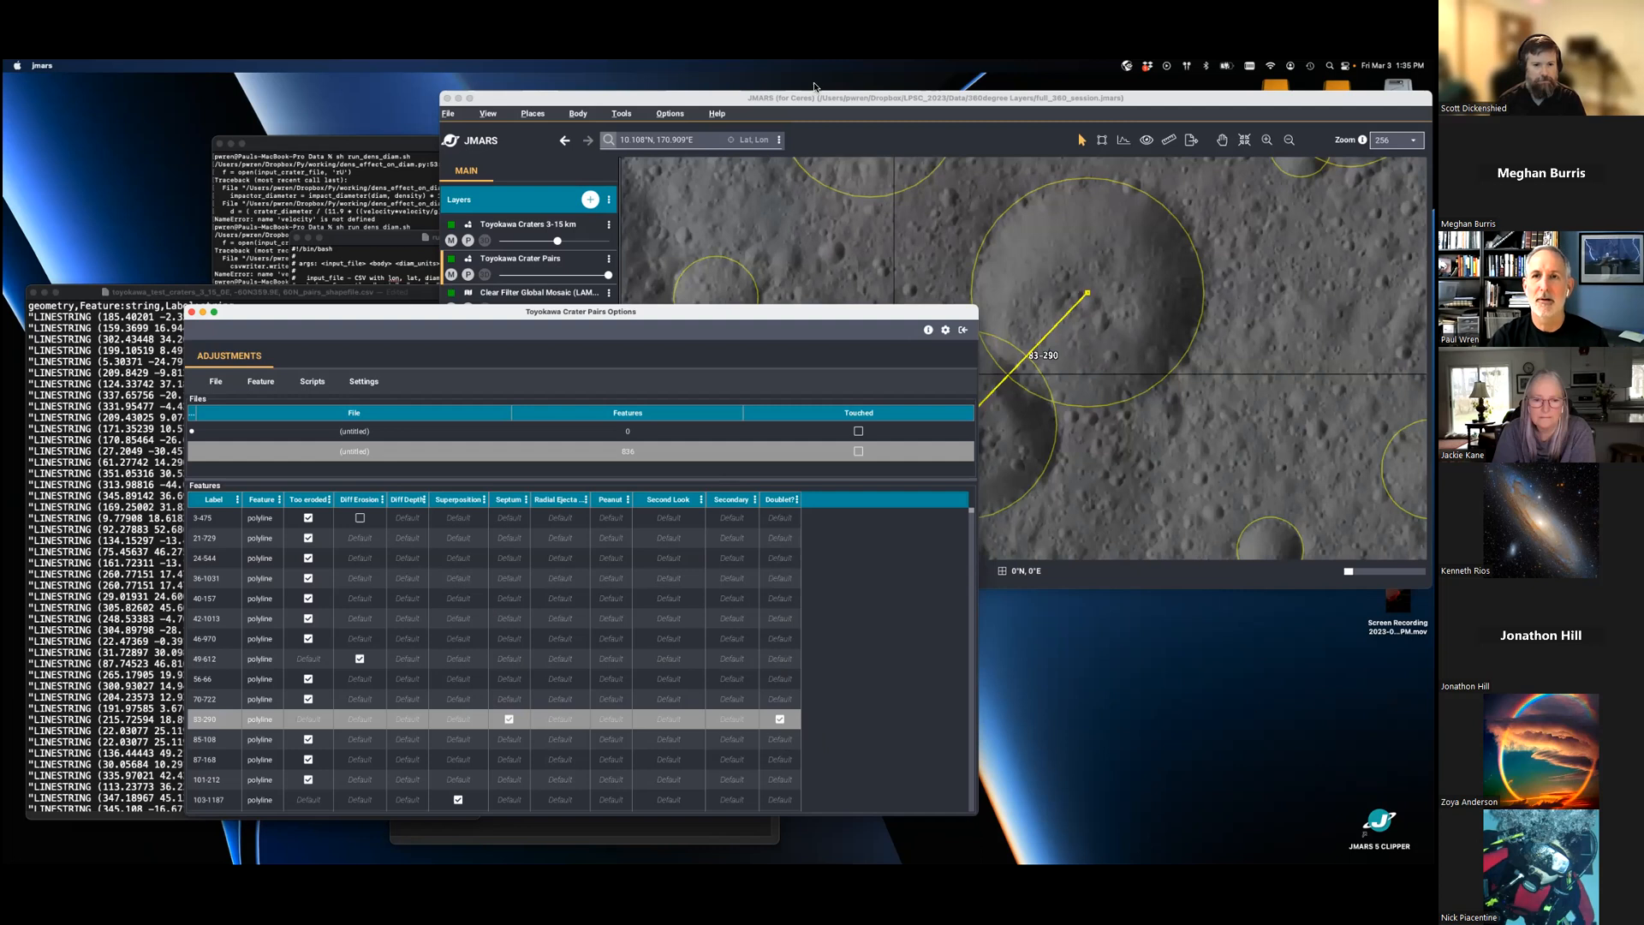
left_click(1229, 456)
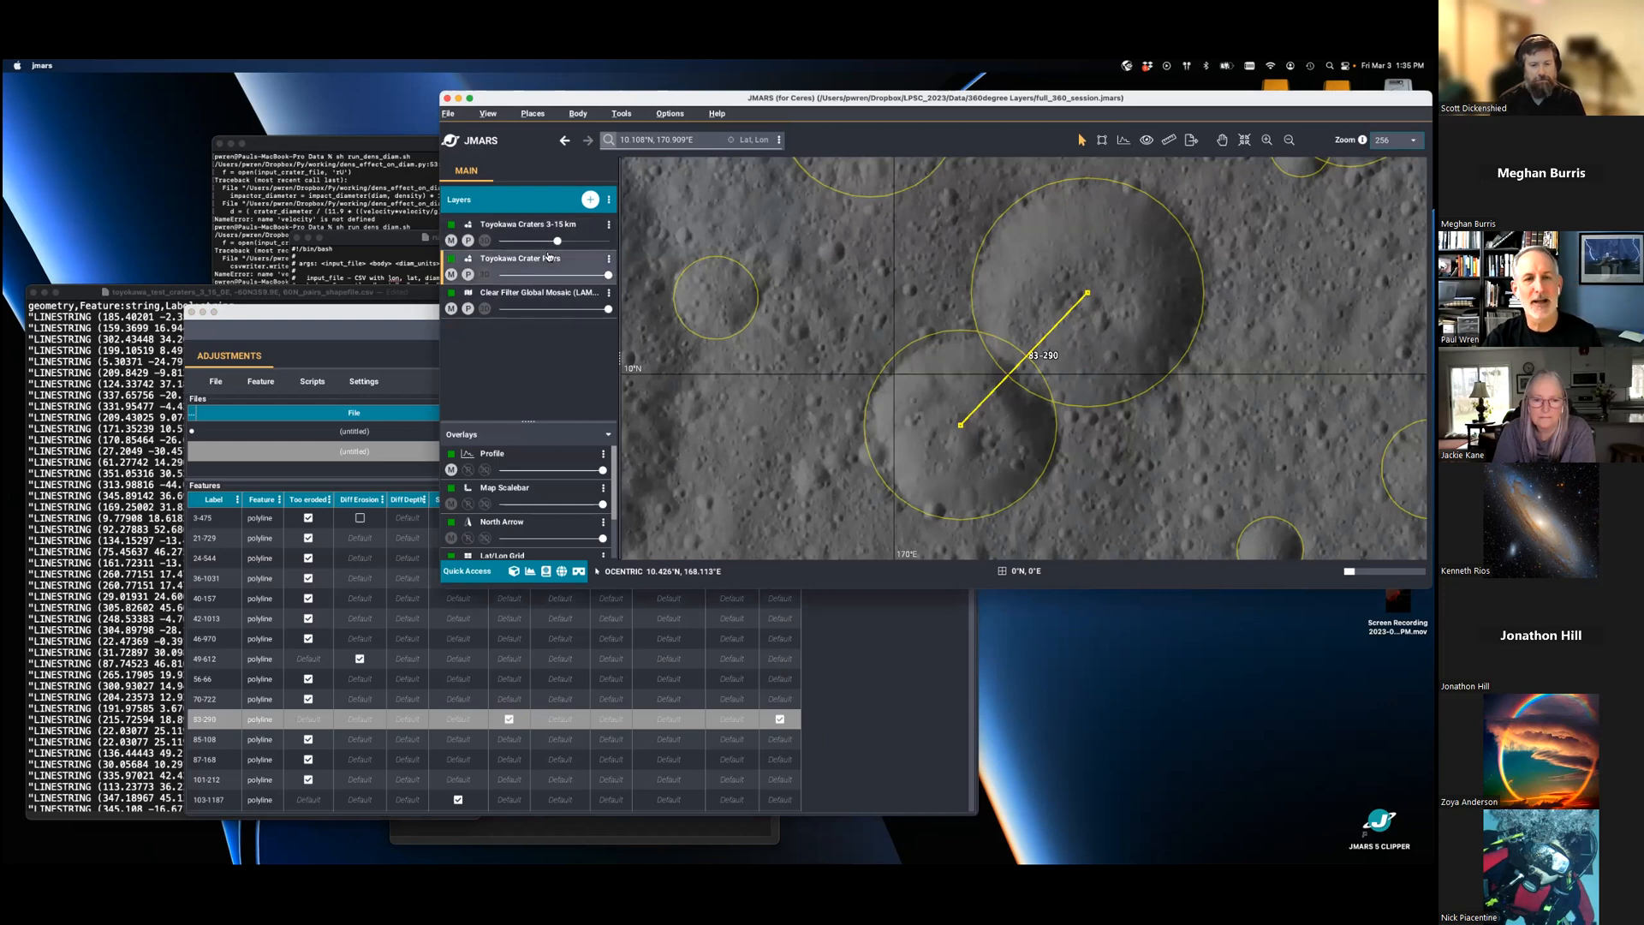
- Fade the Toyokawa Craters 3-15 km layer to a low opacity and hide the Toyokawa Crater Pairs layer on the map
mouse_move(558, 244)
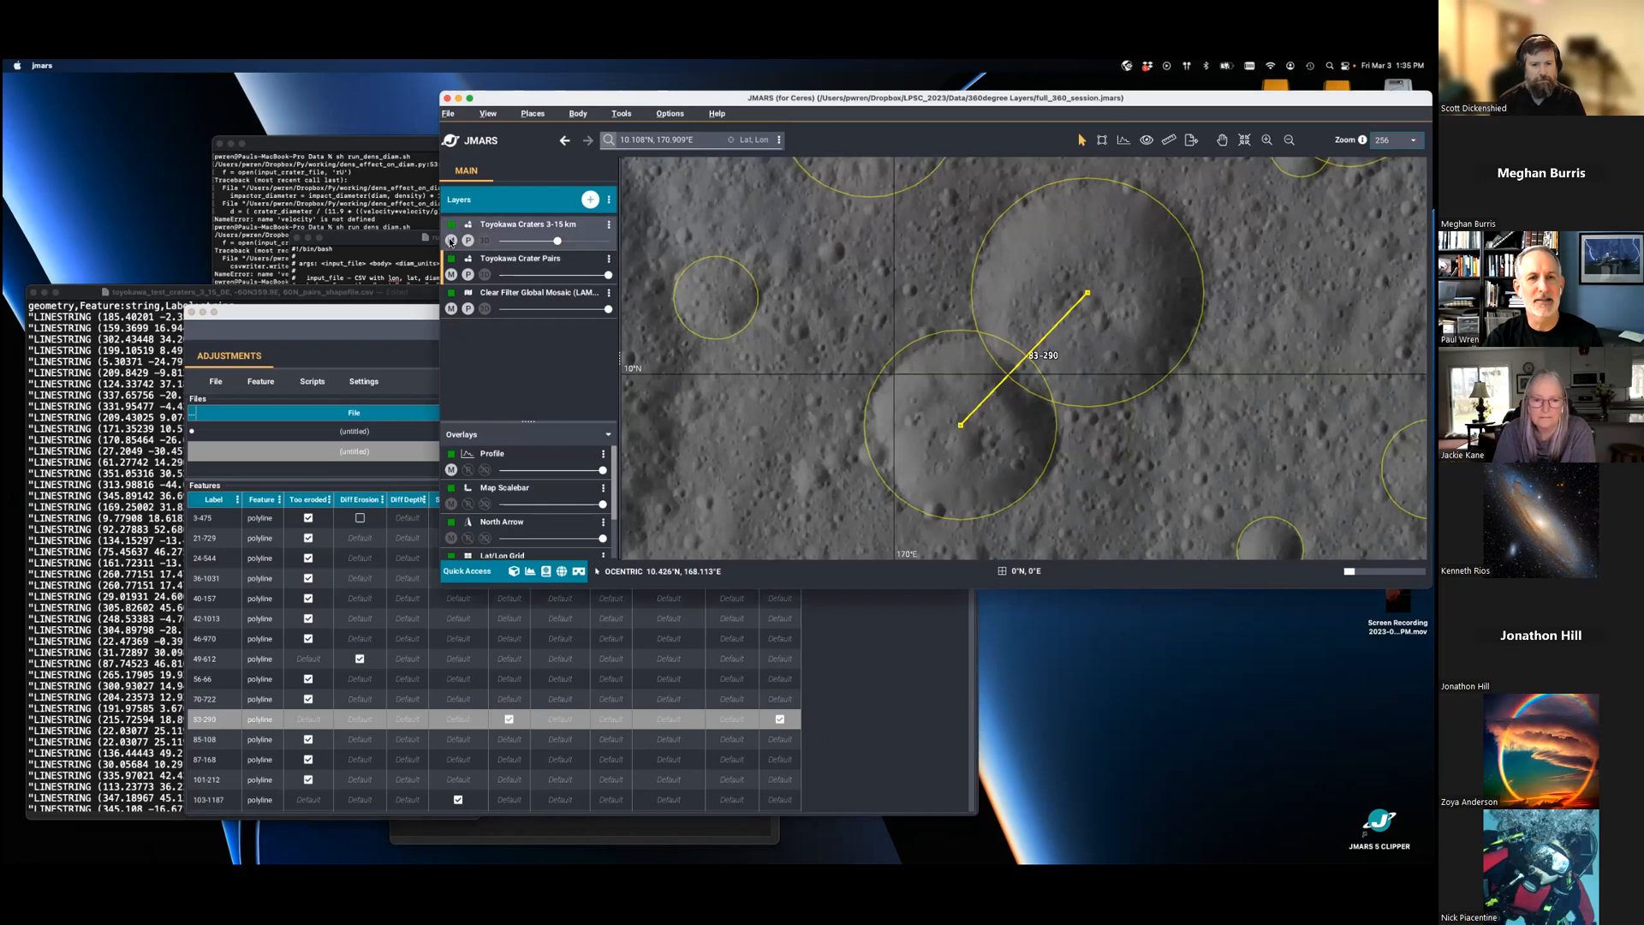
left_click_drag(566, 244, 516, 244)
left_click(452, 275)
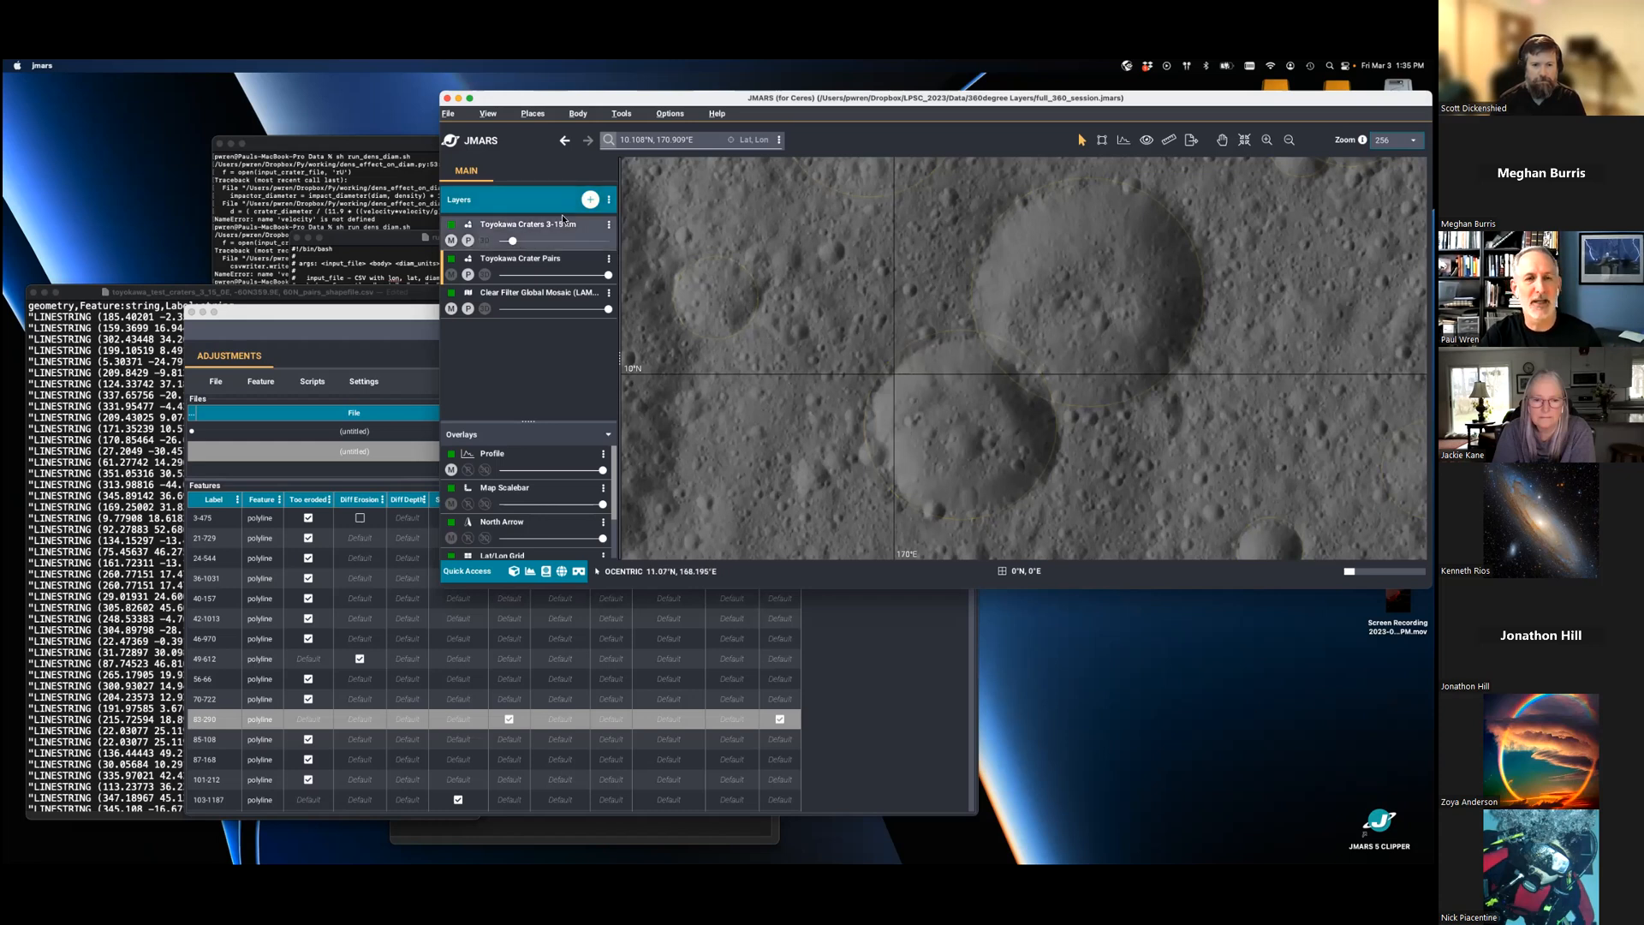
- Add a 3D layer of the current map view, reposition its options window and tilt the scene slightly
left_click(610, 201)
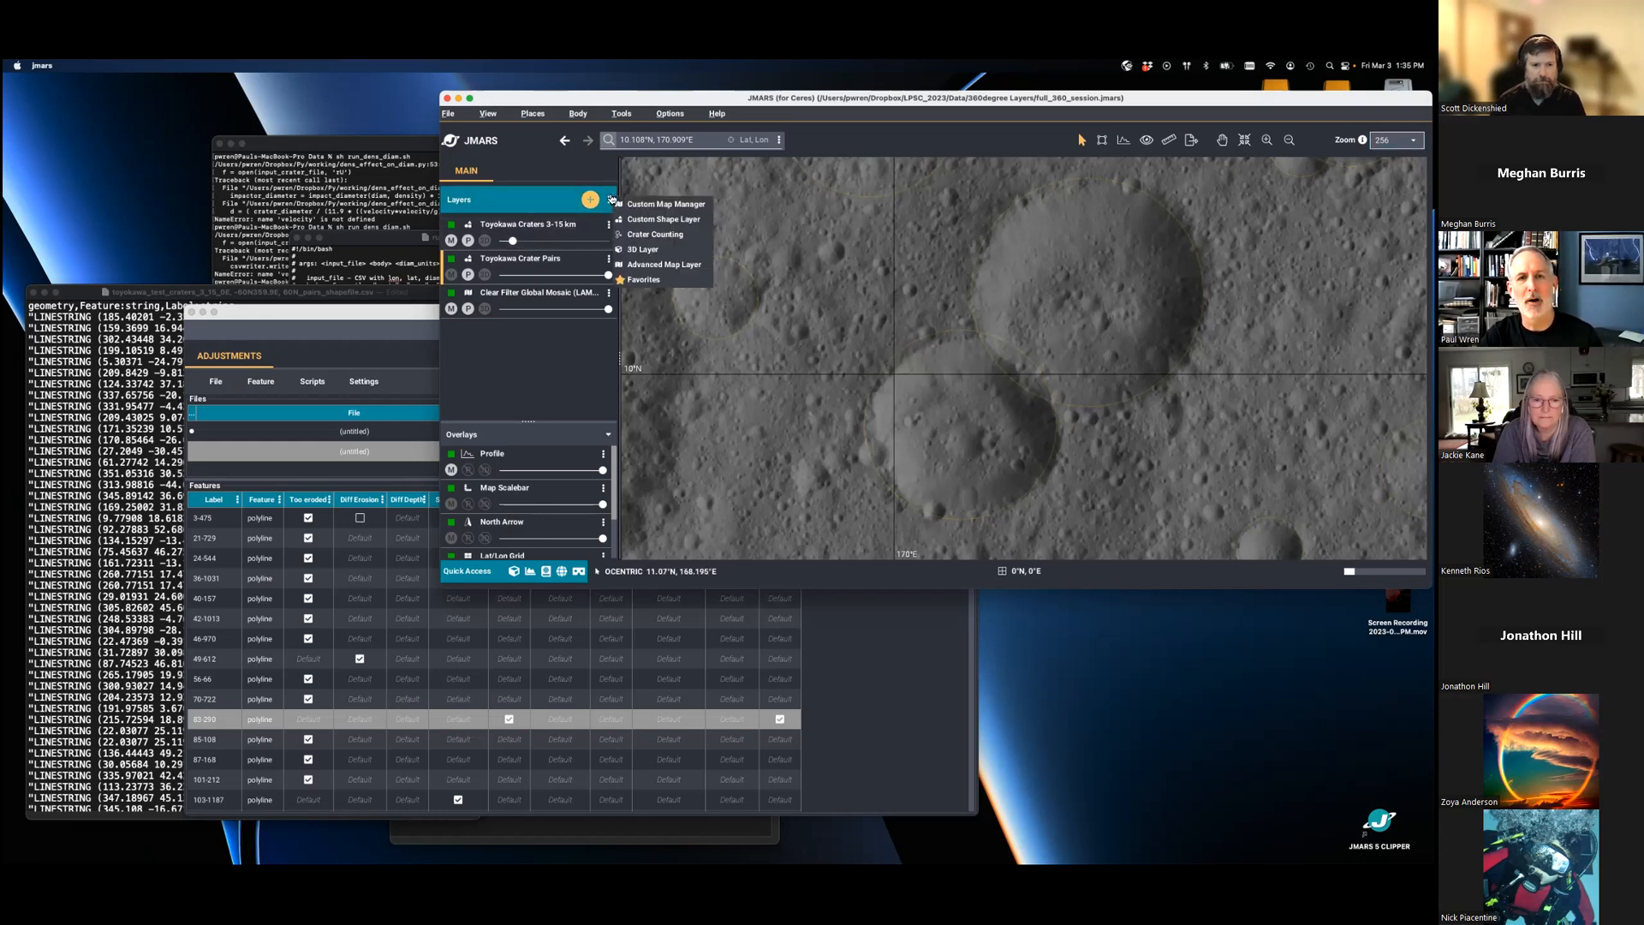
left_click(659, 253)
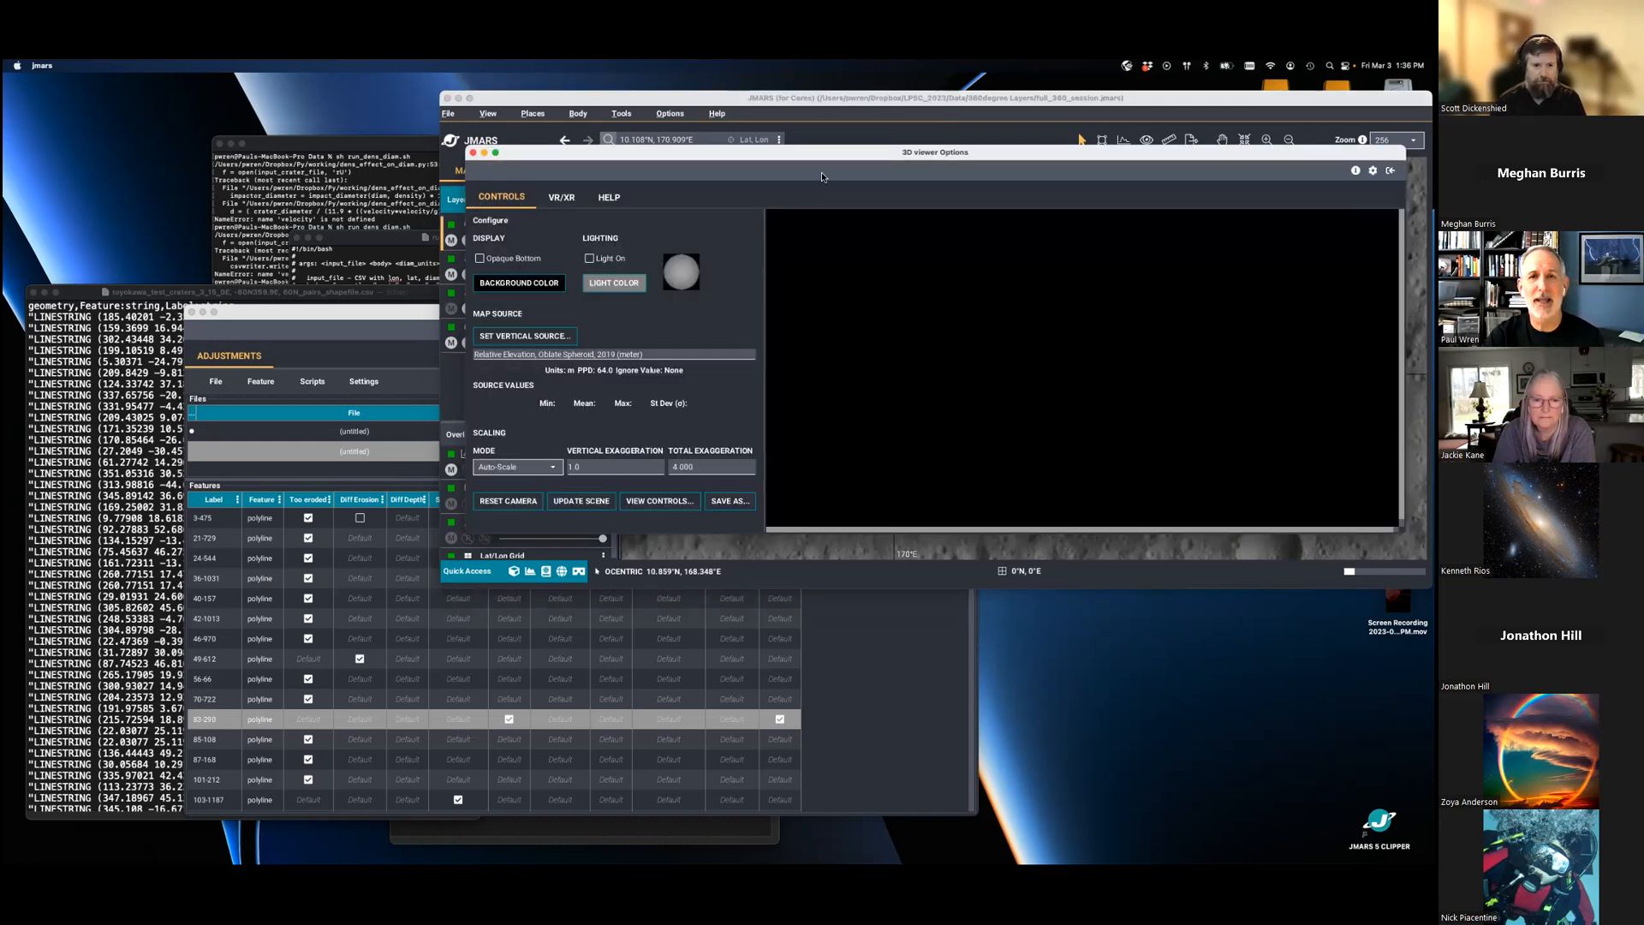
left_click_drag(850, 154, 505, 387)
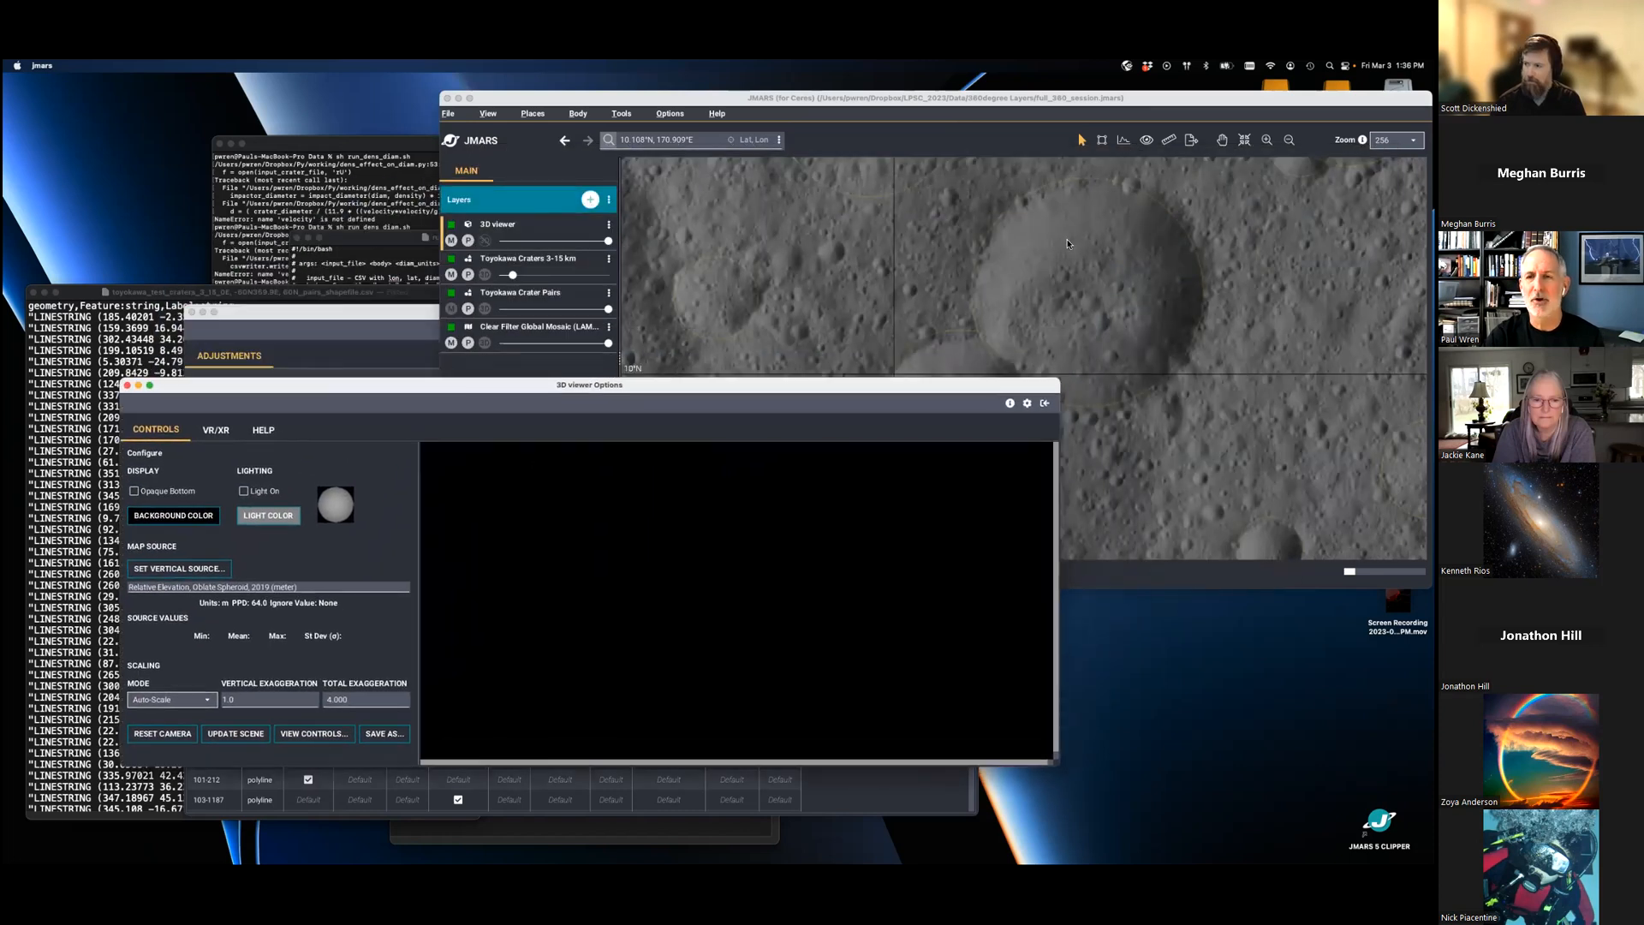
left_click_drag(652, 385, 740, 241)
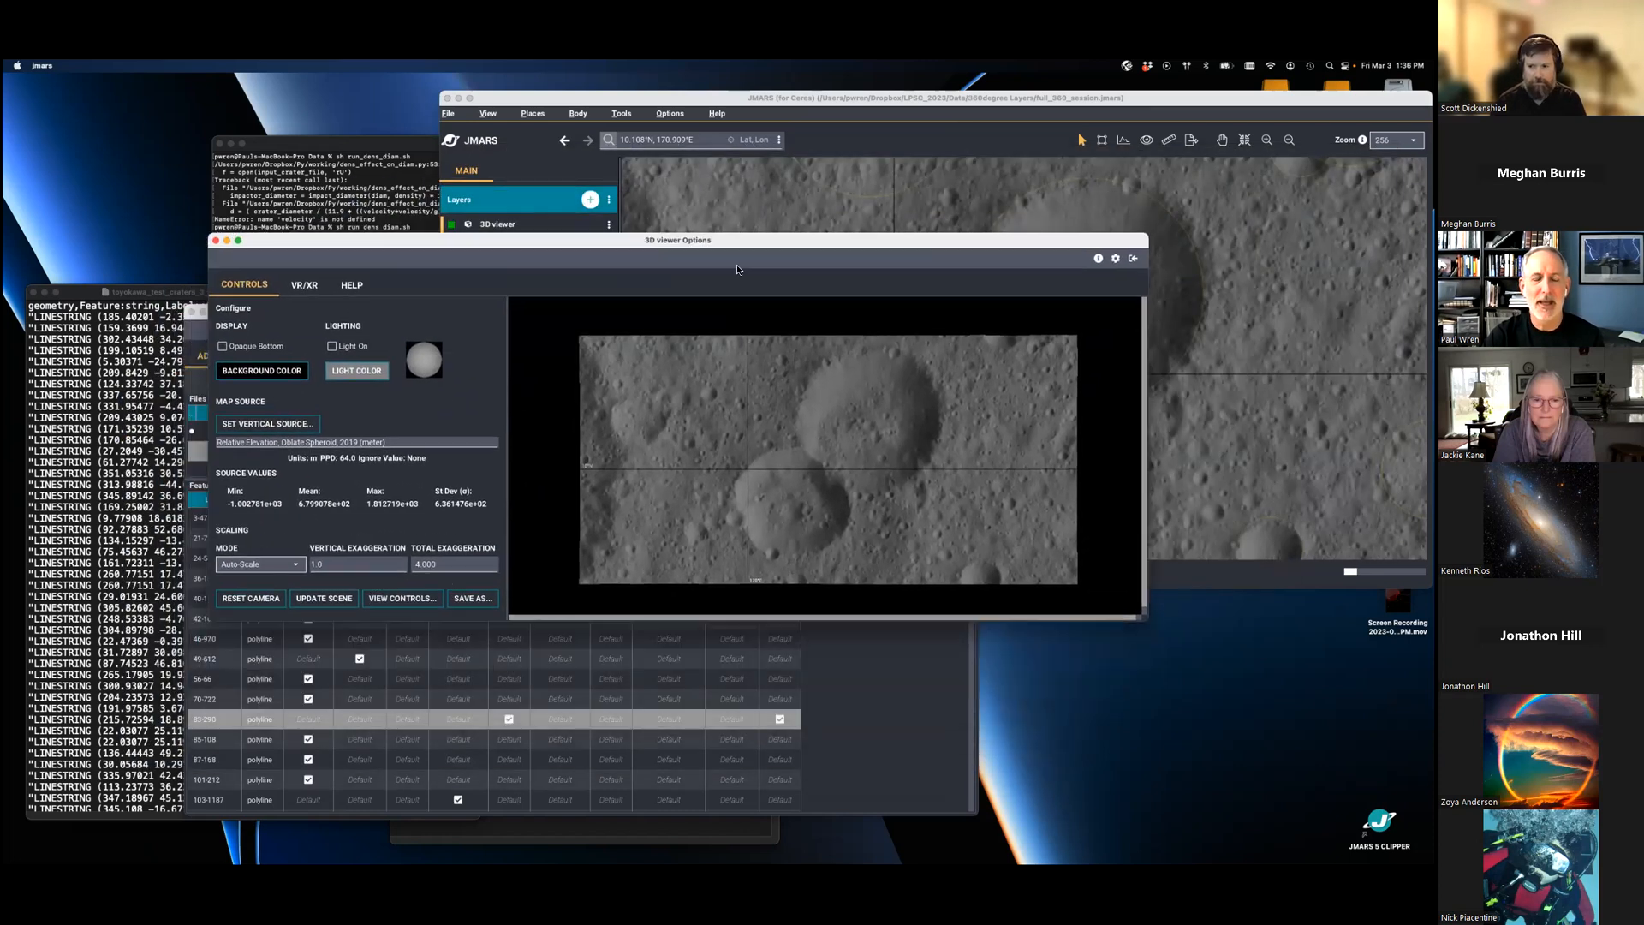
mouse_move(799, 479)
left_mouse_down()
mouse_move(808, 402)
mouse_move(811, 456)
left_mouse_up()
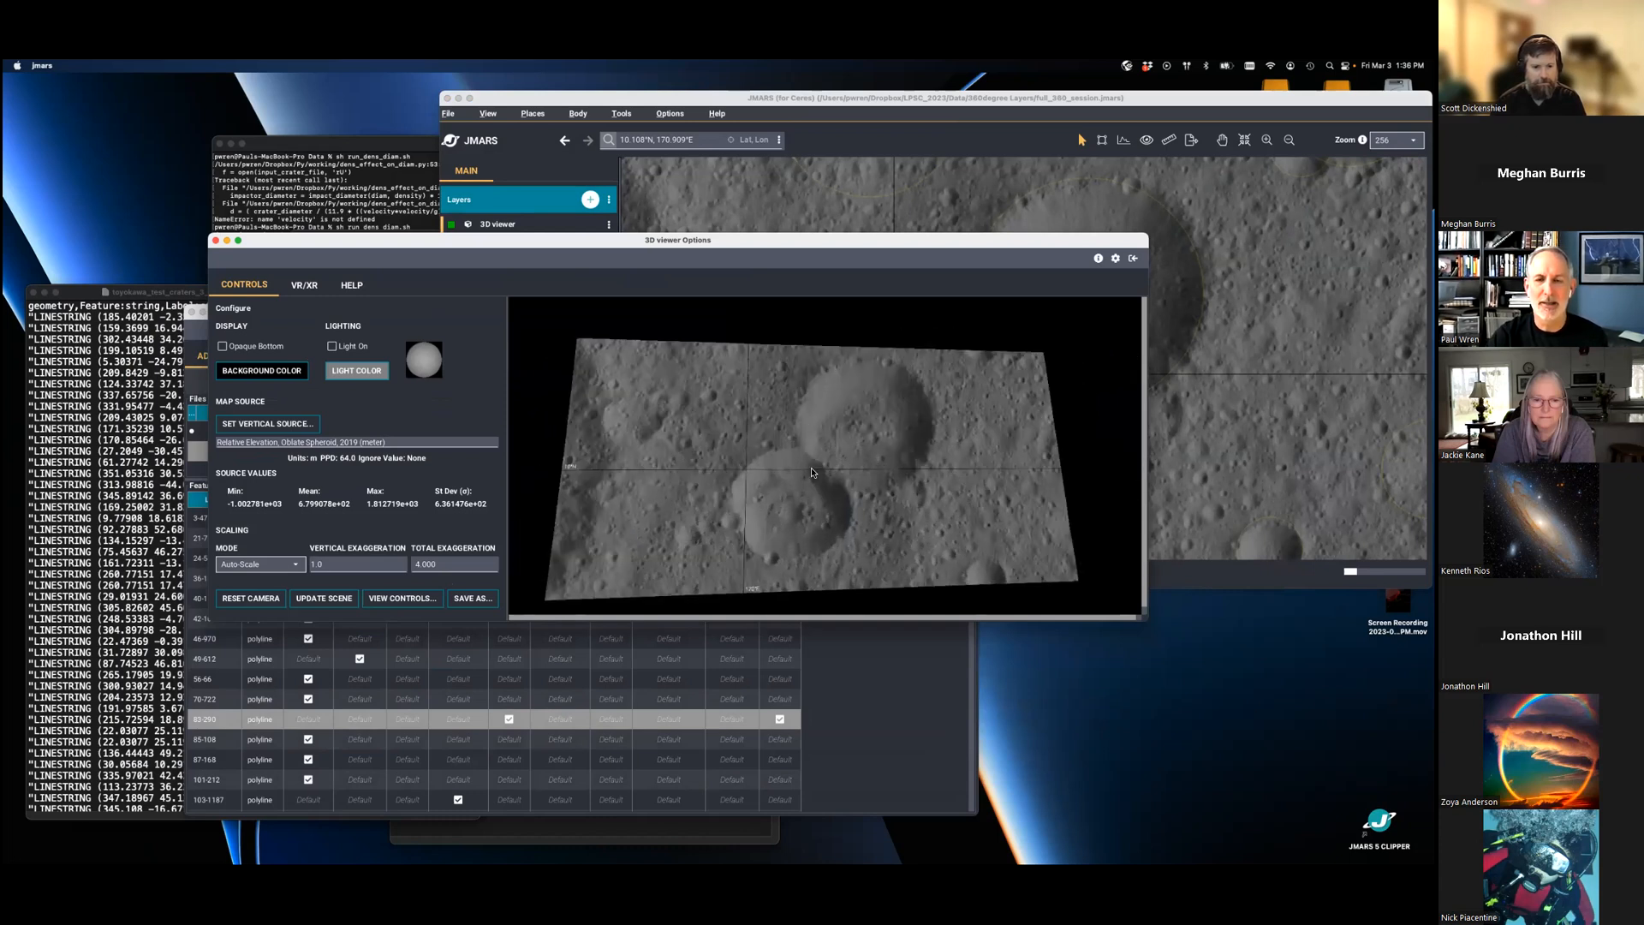
- Set the 3D scene's scaling mode to Range of Values and its vertical exaggeration to 2
left_click(293, 565)
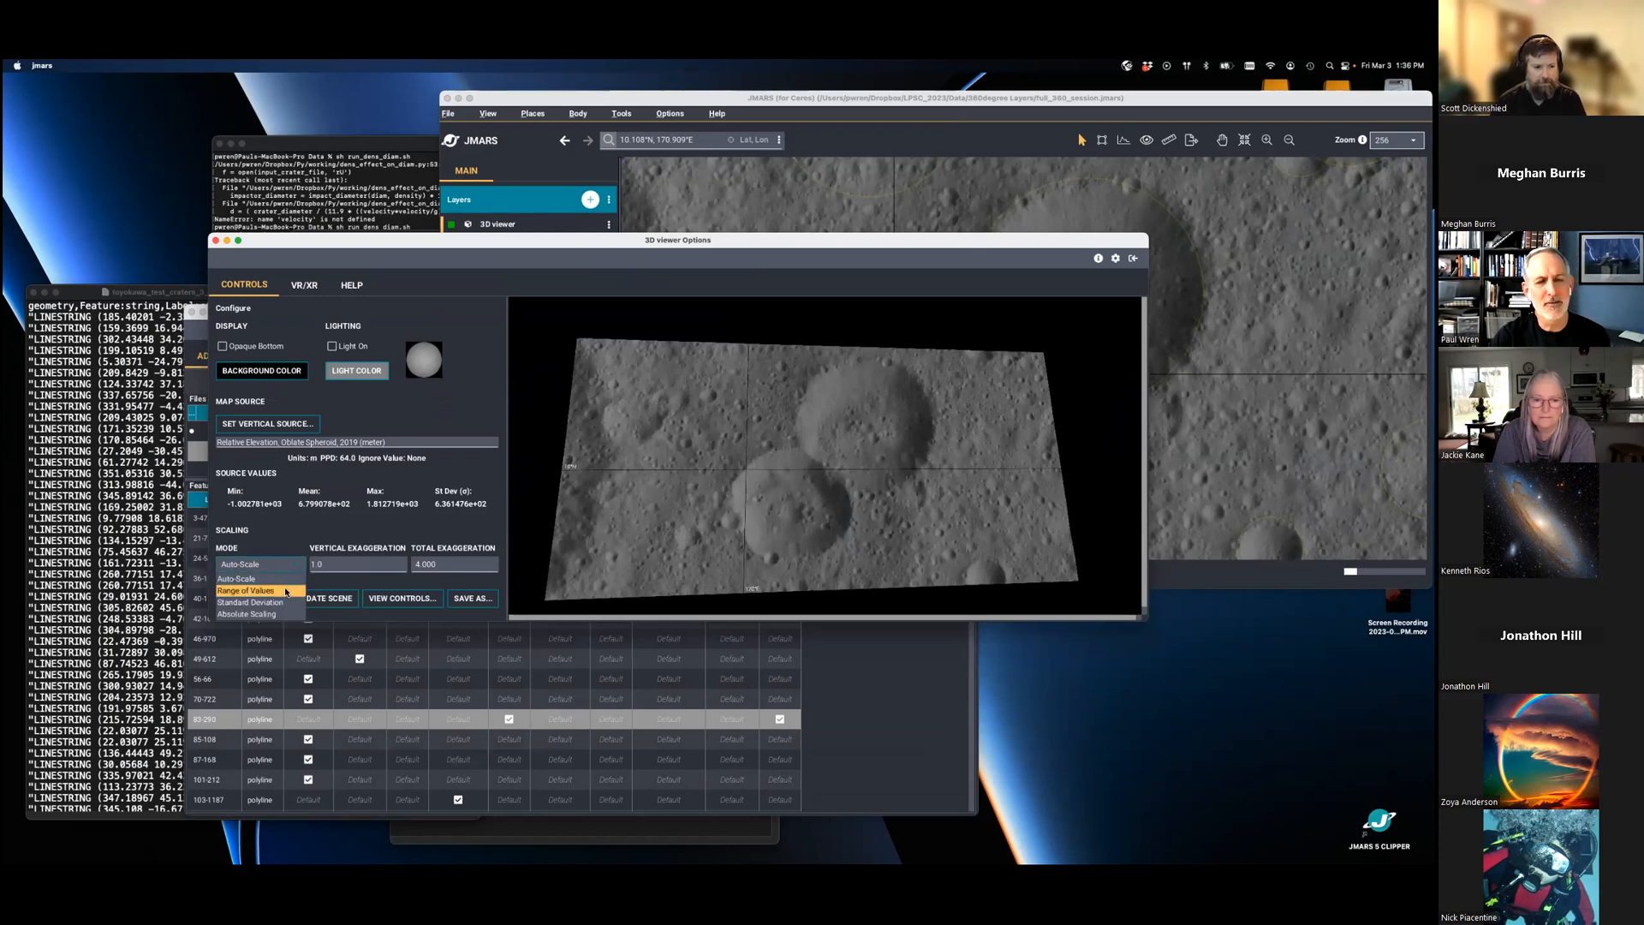
left_click(283, 591)
left_click(369, 564)
key("BackSpace")
key("BackSpace")
key("BackSpace")
type("2")
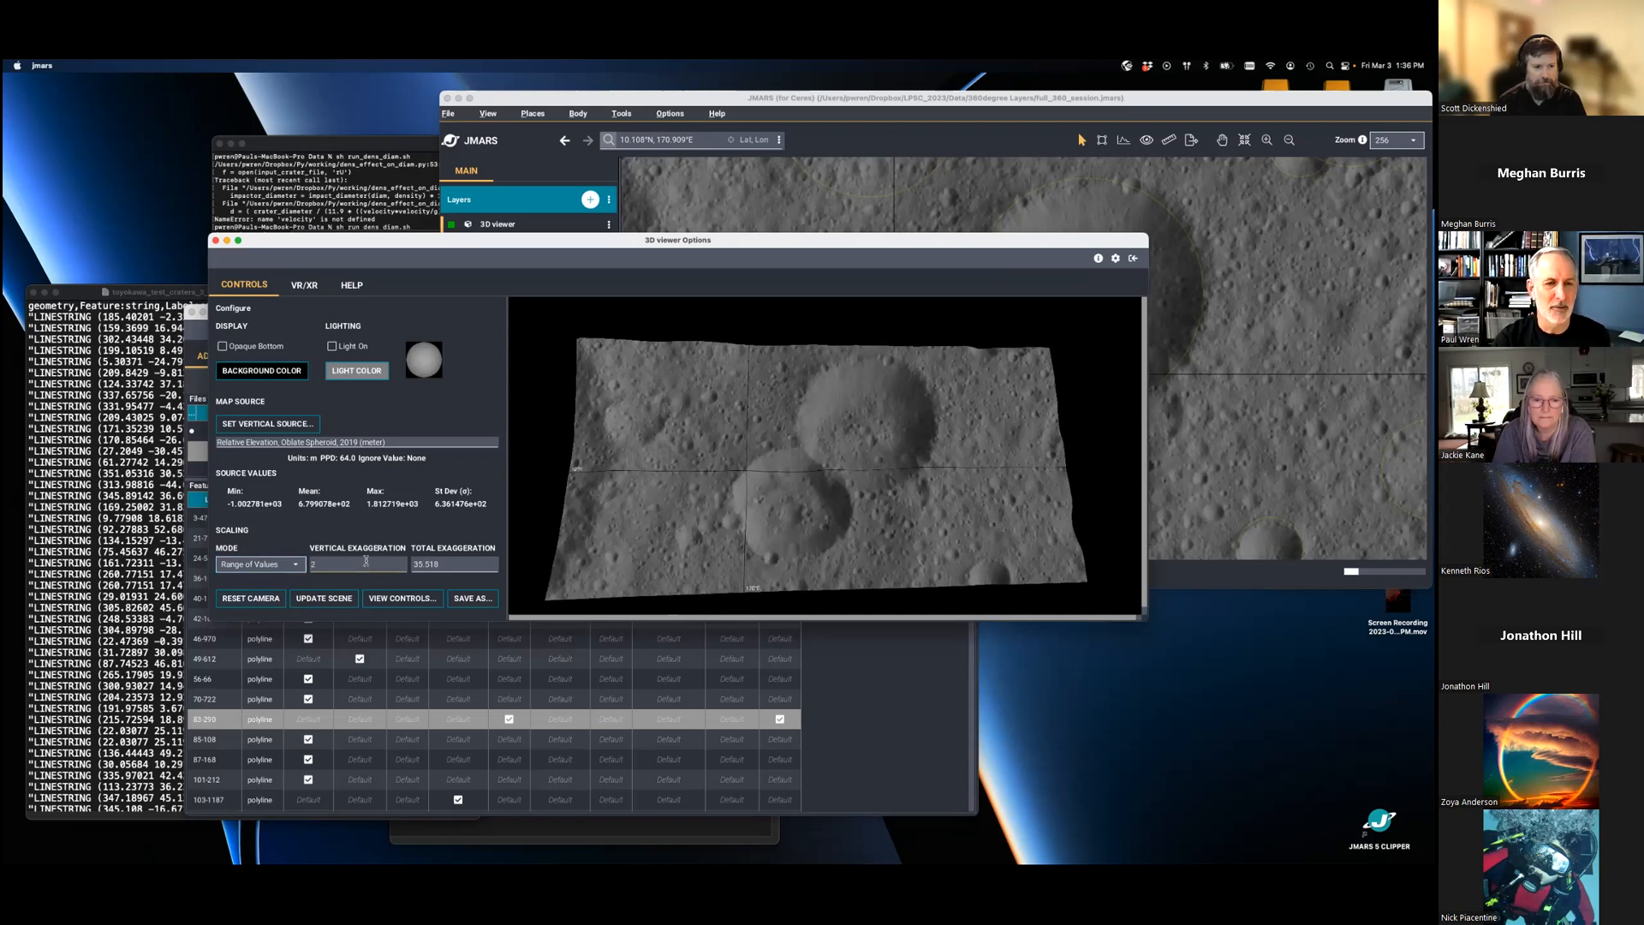
key("Return")
- Rotate the 3D terrain to examine the two overlapping craters and their shared rim from the side, above and an oblique angle
left_click_drag(859, 597, 599, 548)
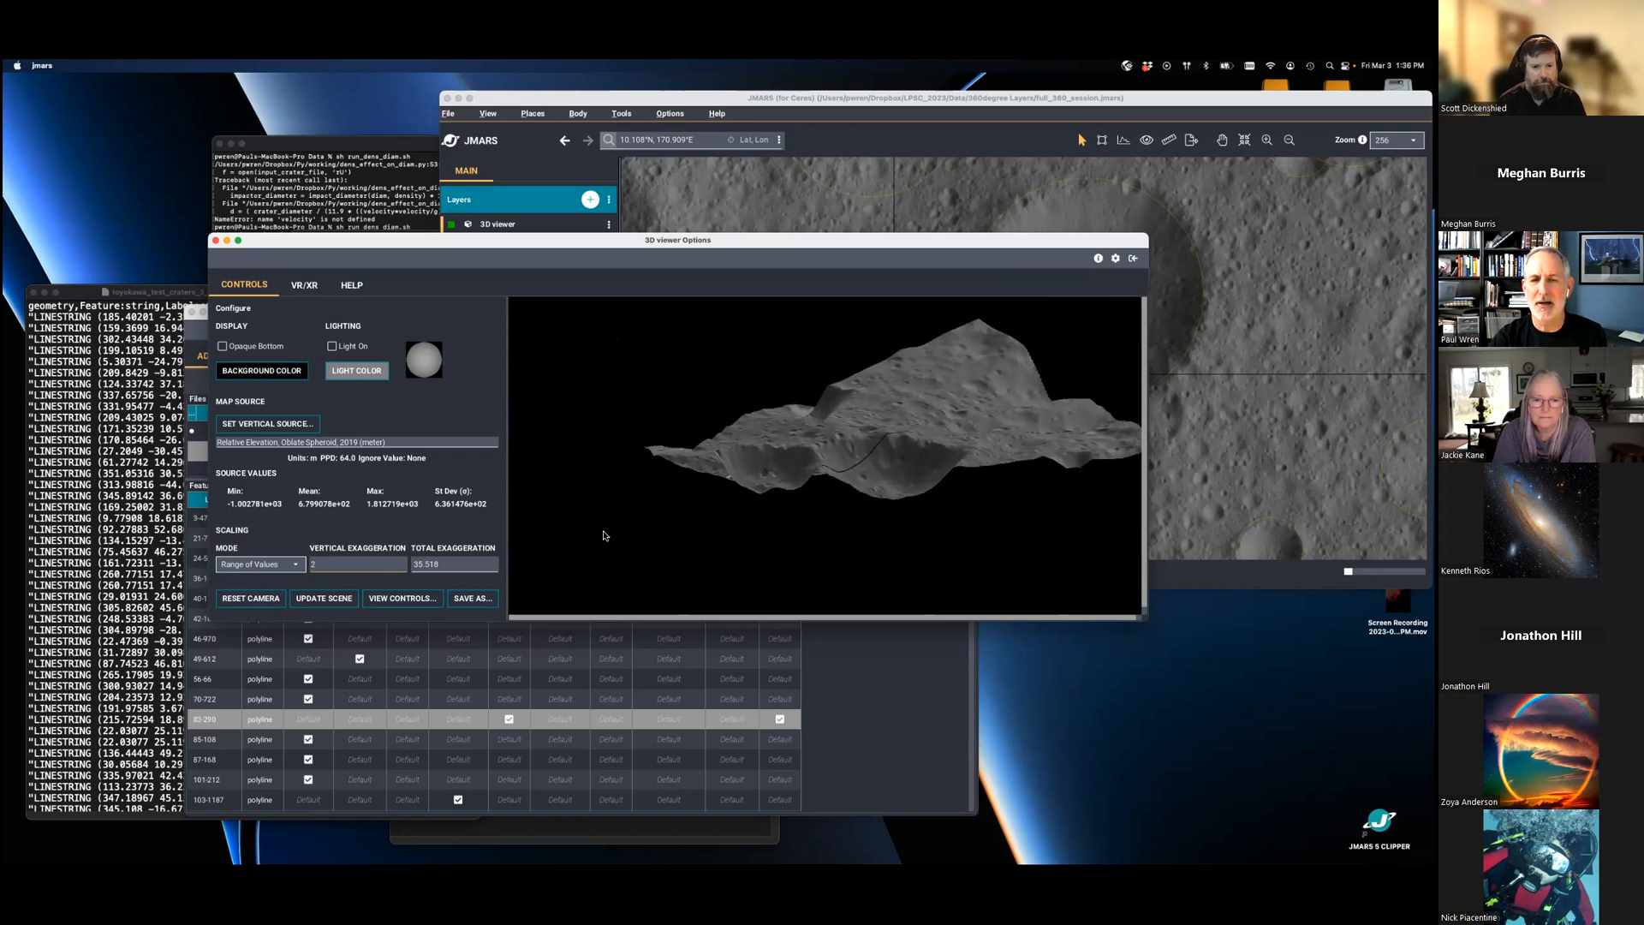
left_click_drag(697, 369, 790, 465)
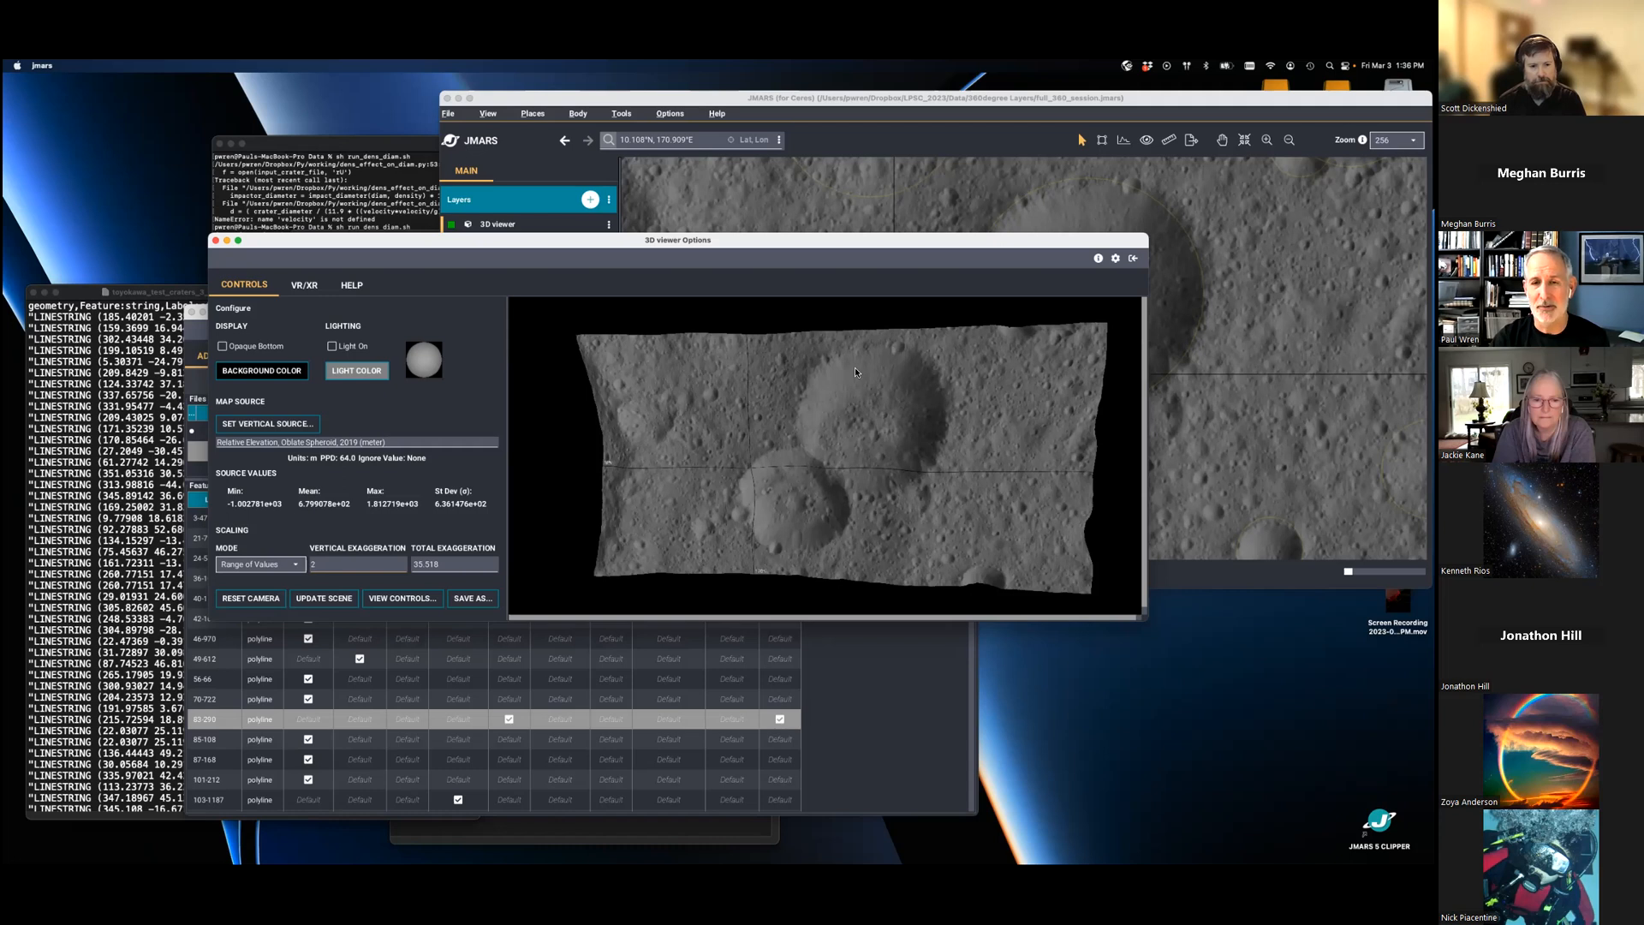
left_click_drag(768, 387, 918, 533)
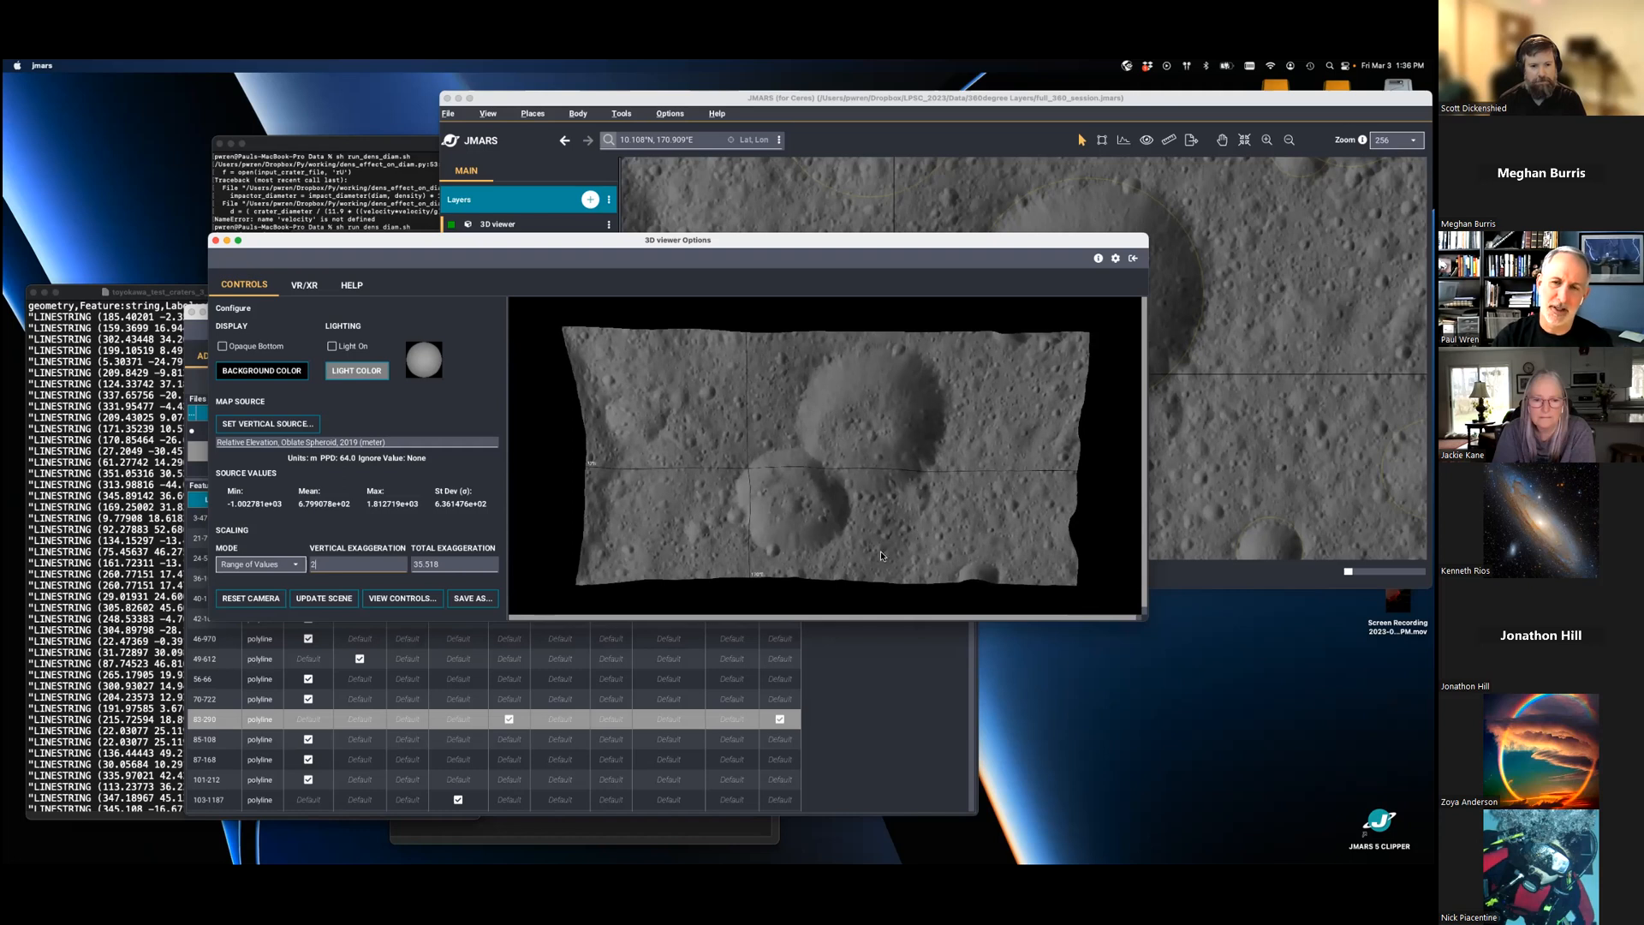
left_click_drag(970, 460, 929, 469)
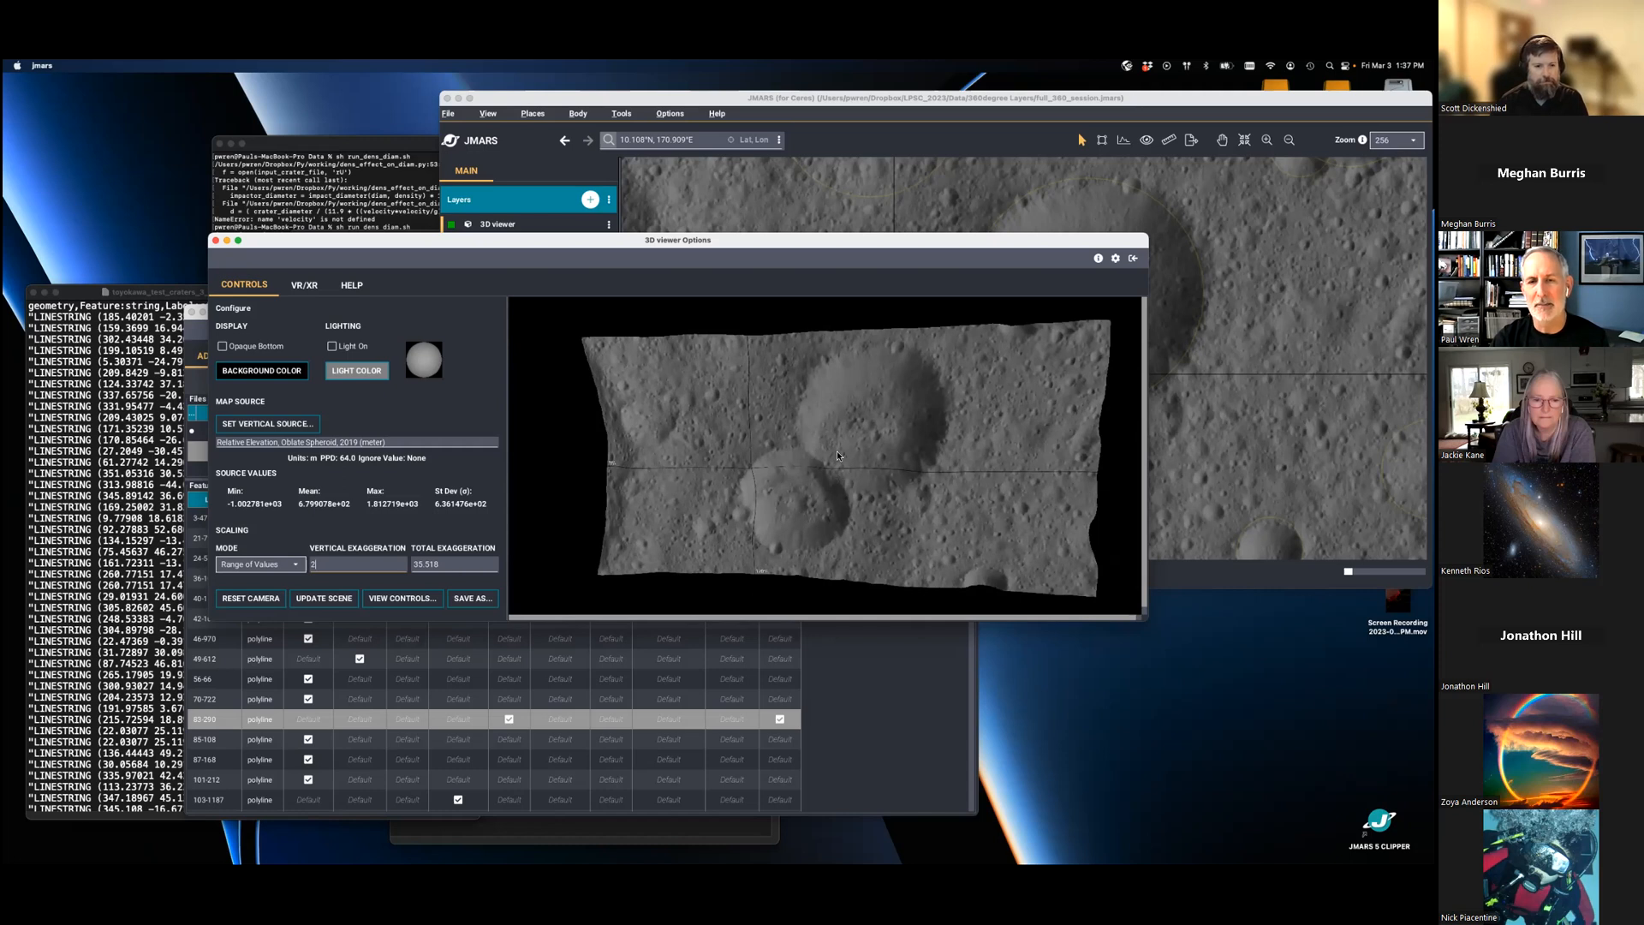
left_click_drag(854, 470, 876, 438)
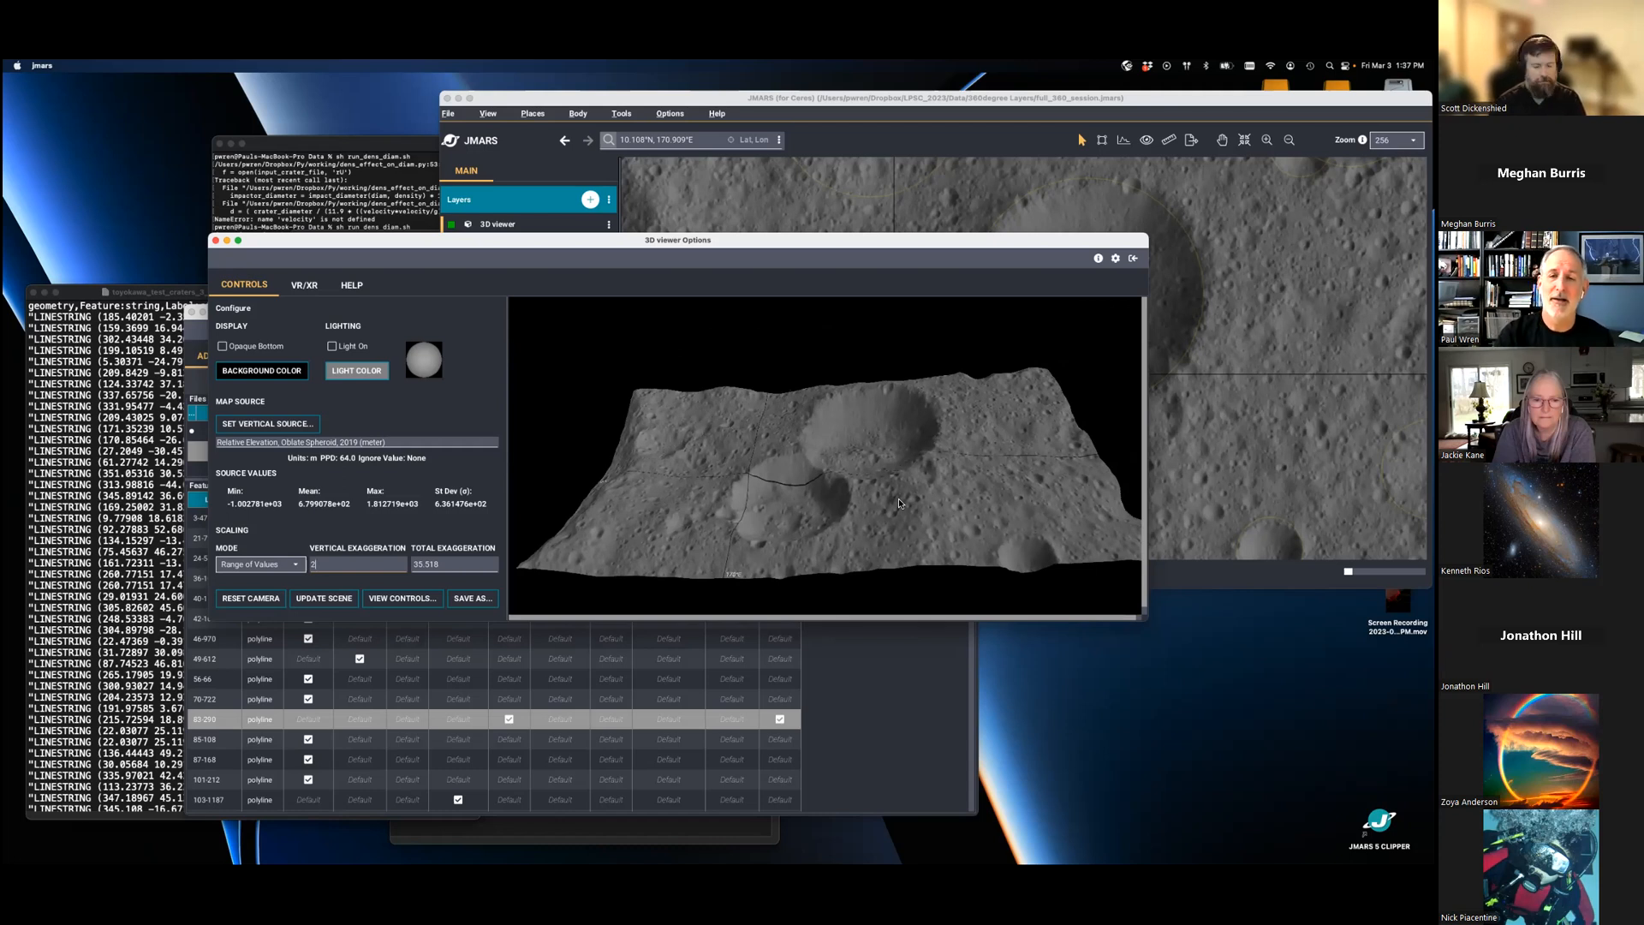
- Zoom the main map out to 8 and raise the opacity of the Toyokawa Craters 3-15 km layer to about half
left_click(885, 141)
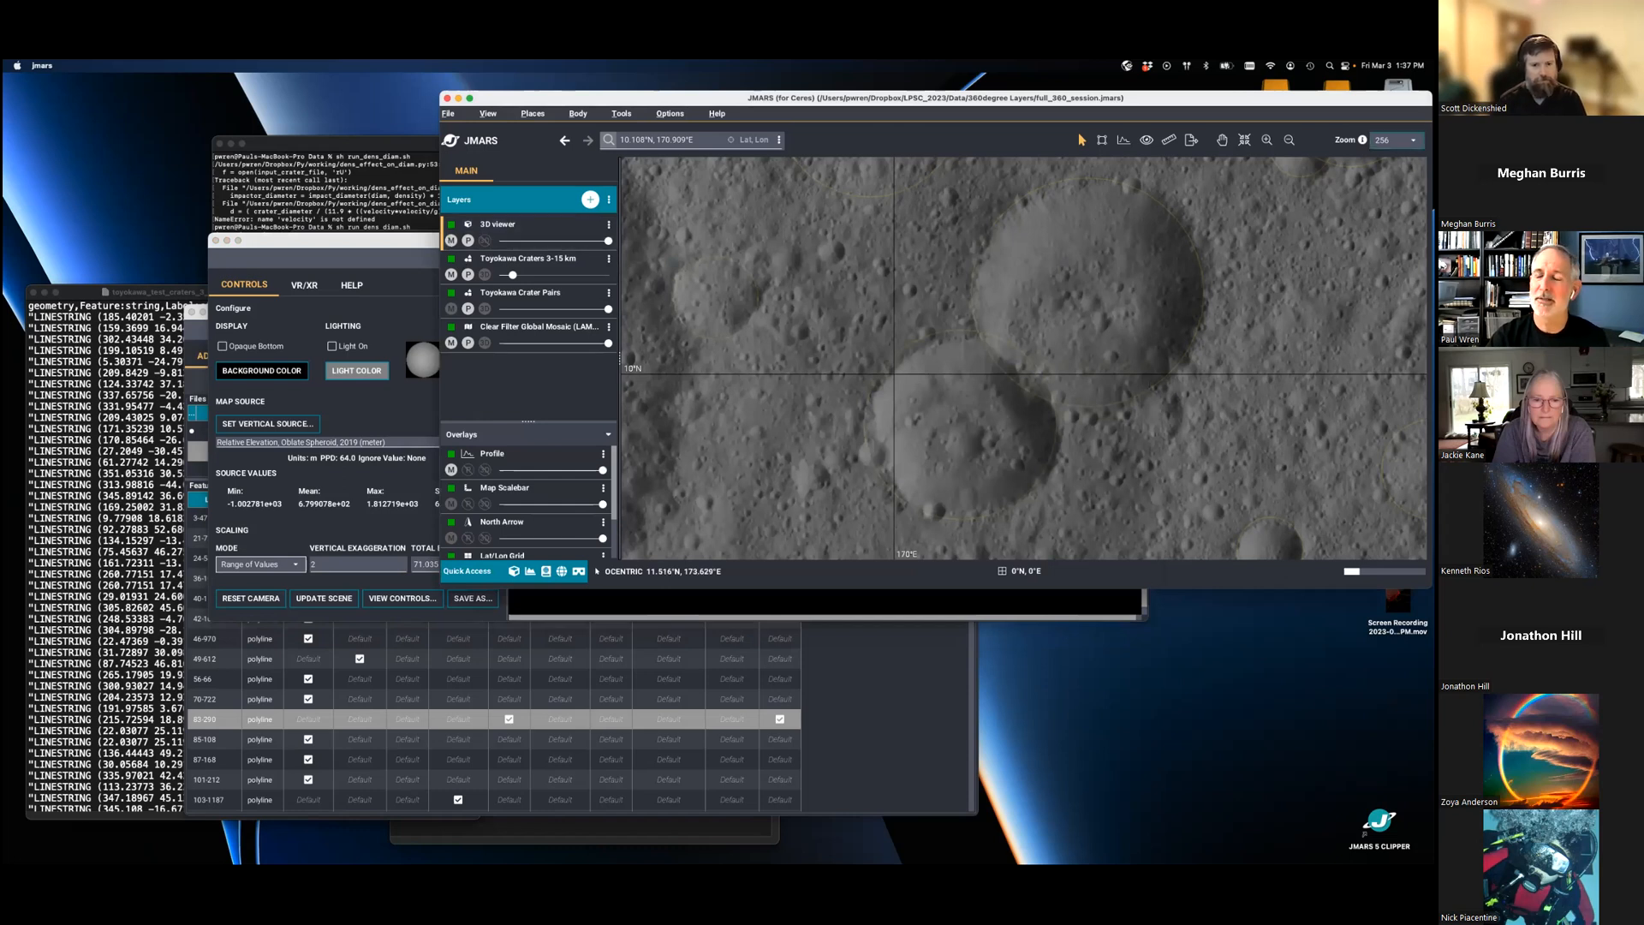
left_click(1395, 139)
left_click(1396, 190)
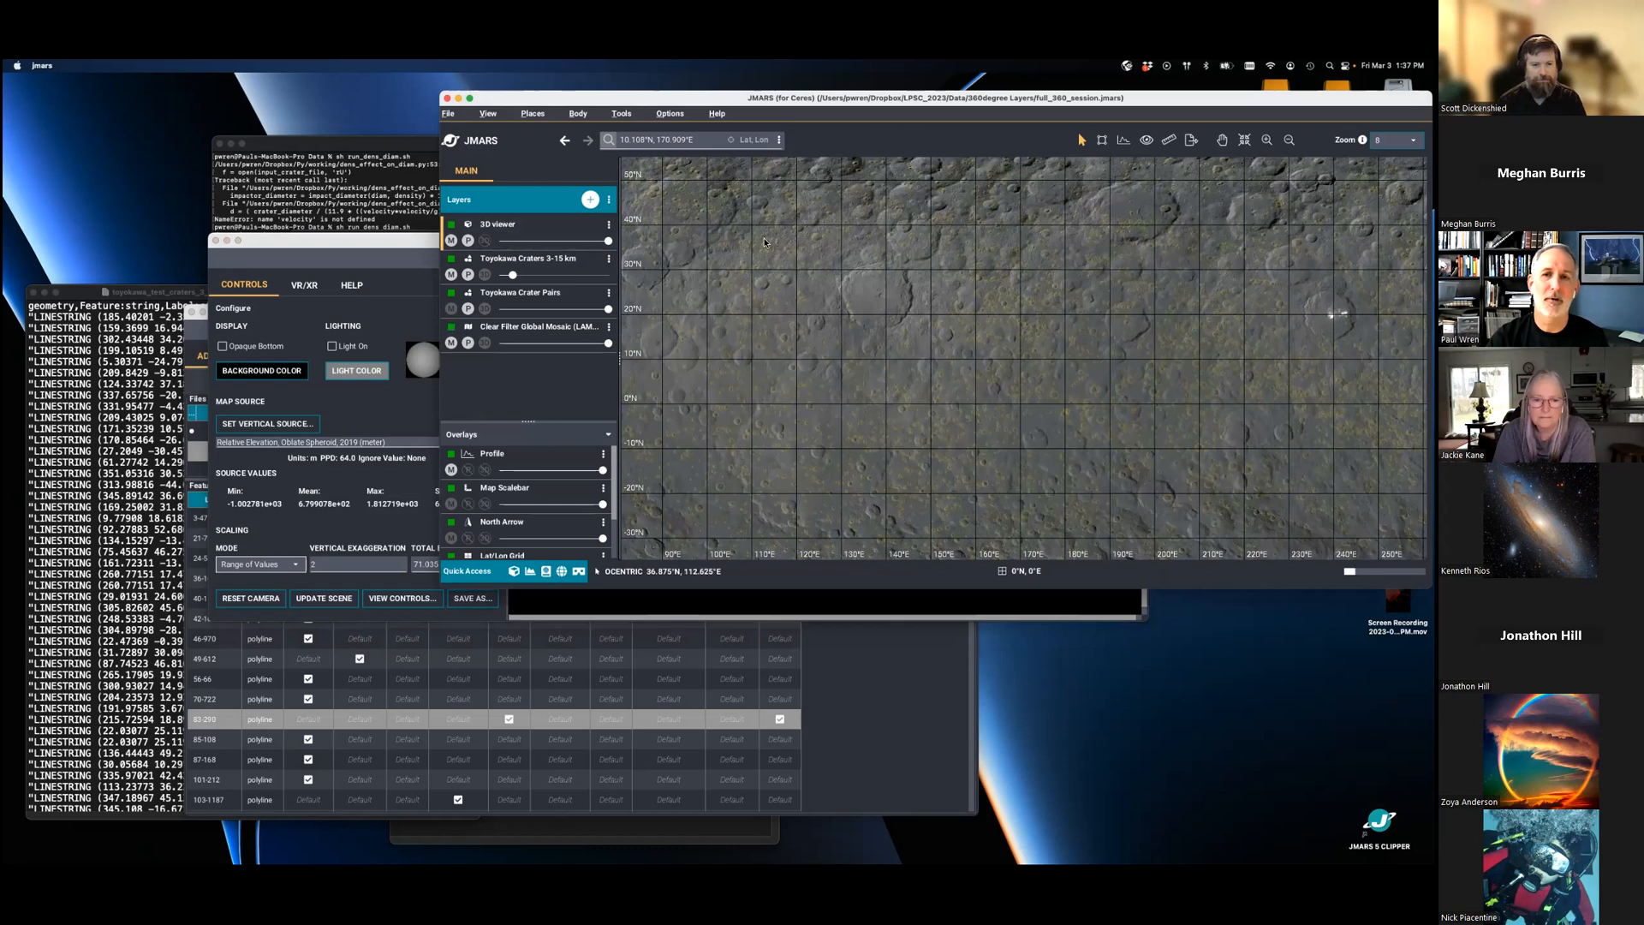
left_click_drag(512, 275, 565, 275)
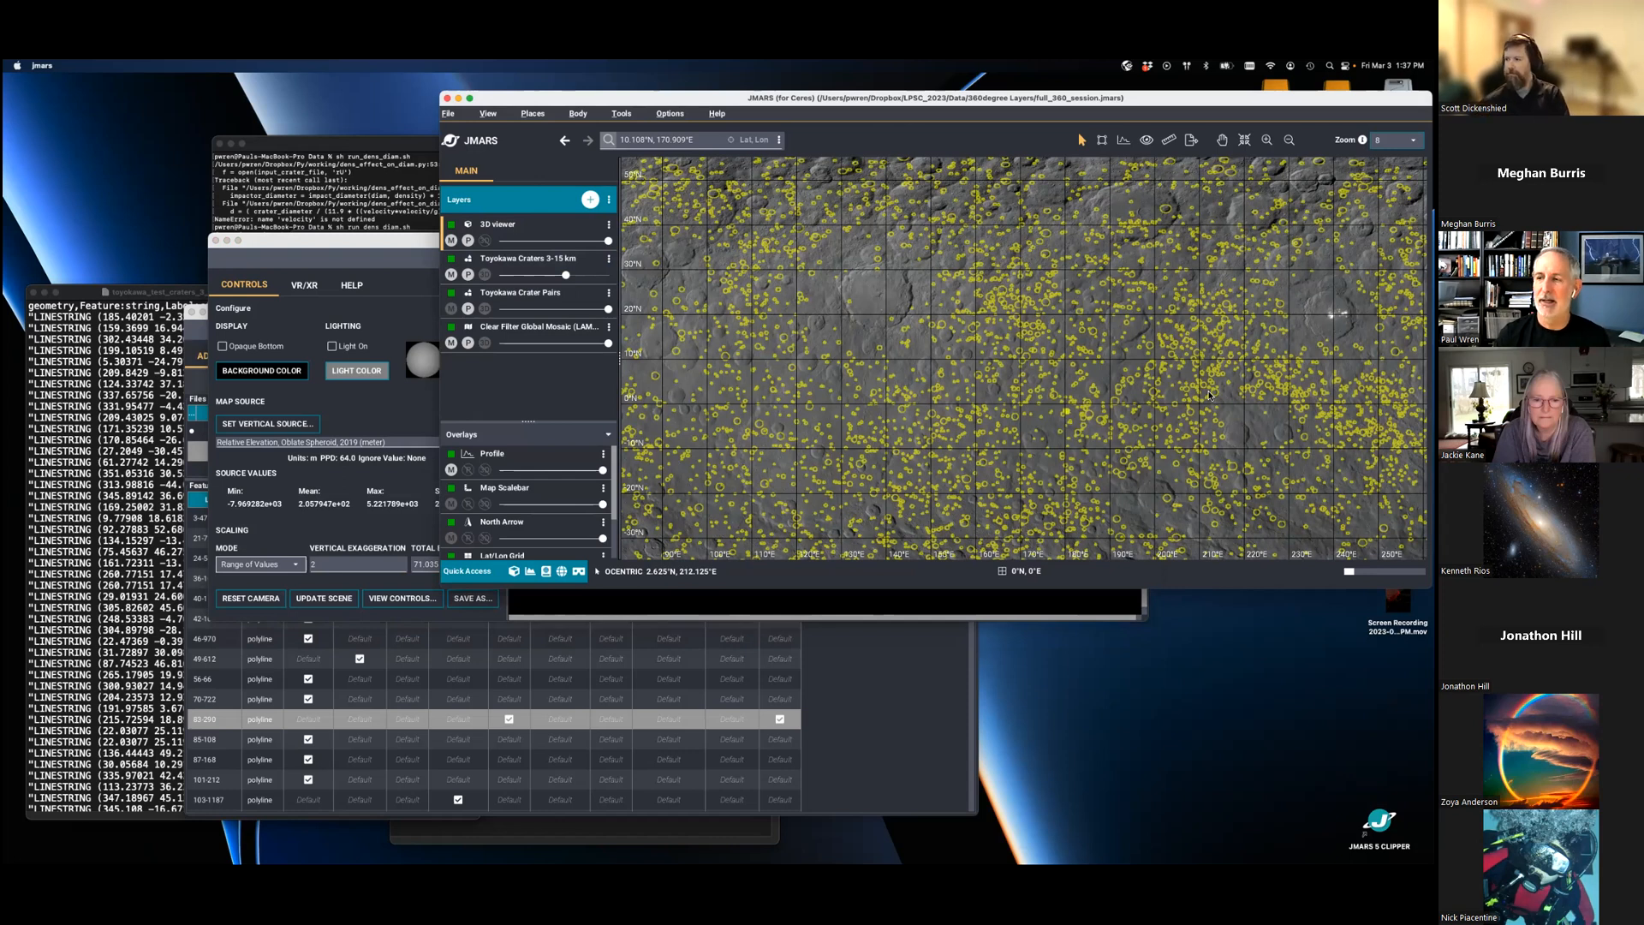
- Bring the Toyokawa Crater Pairs options forward, move the window higher and sort the features by Doublet? with checked pairs first
left_click(859, 684)
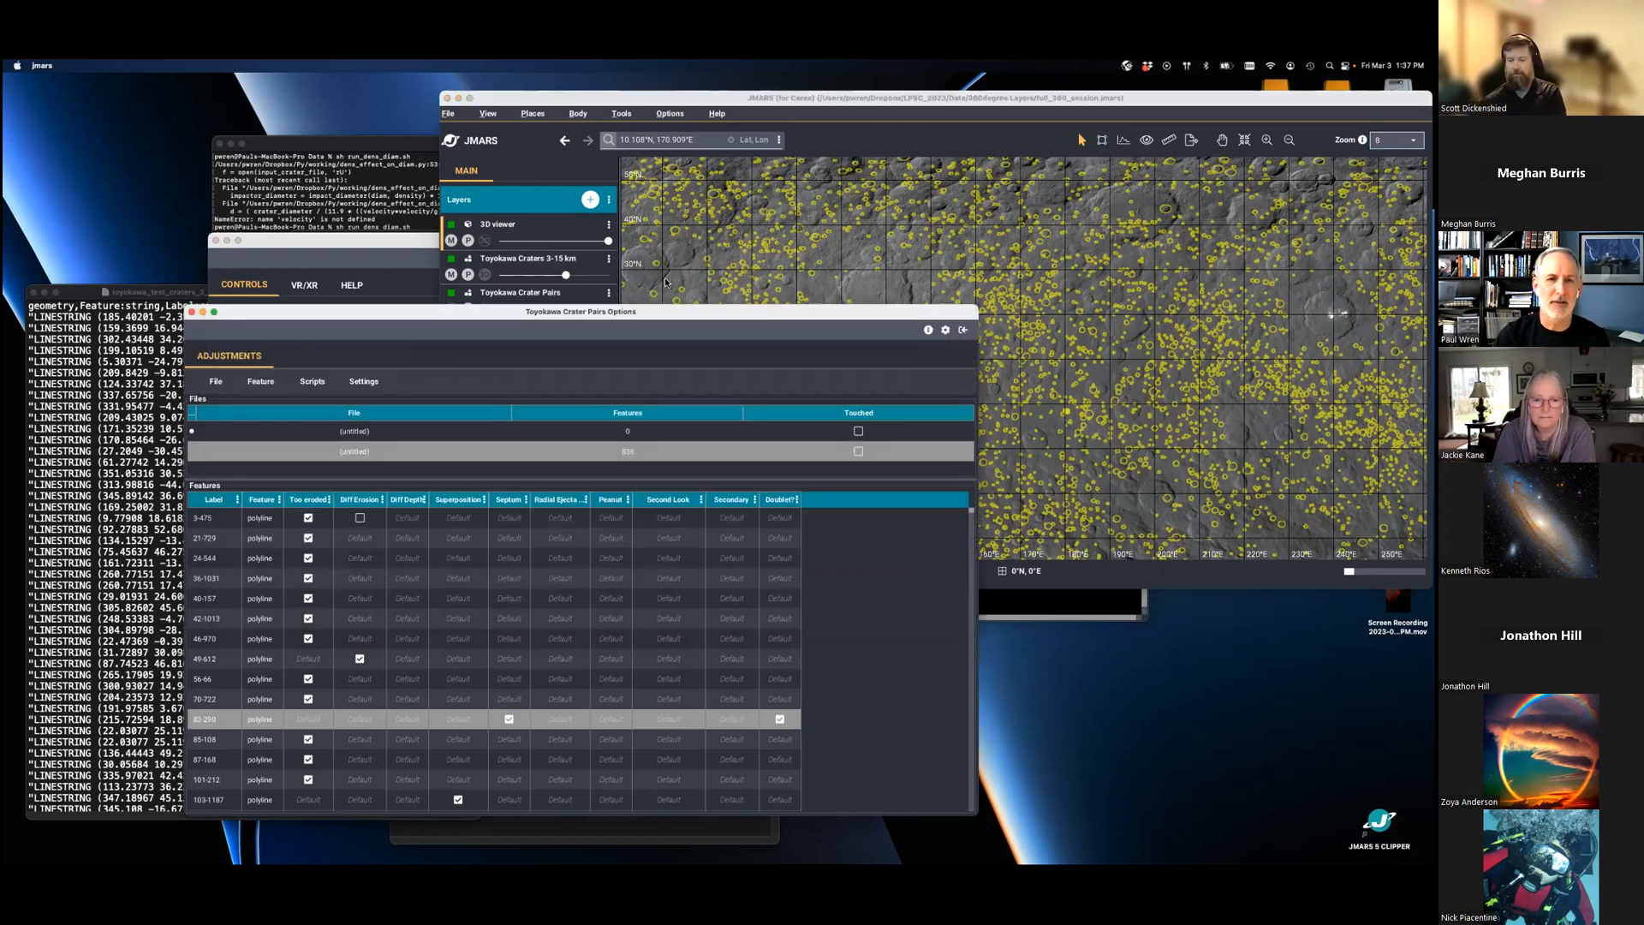
left_click_drag(505, 301, 598, 186)
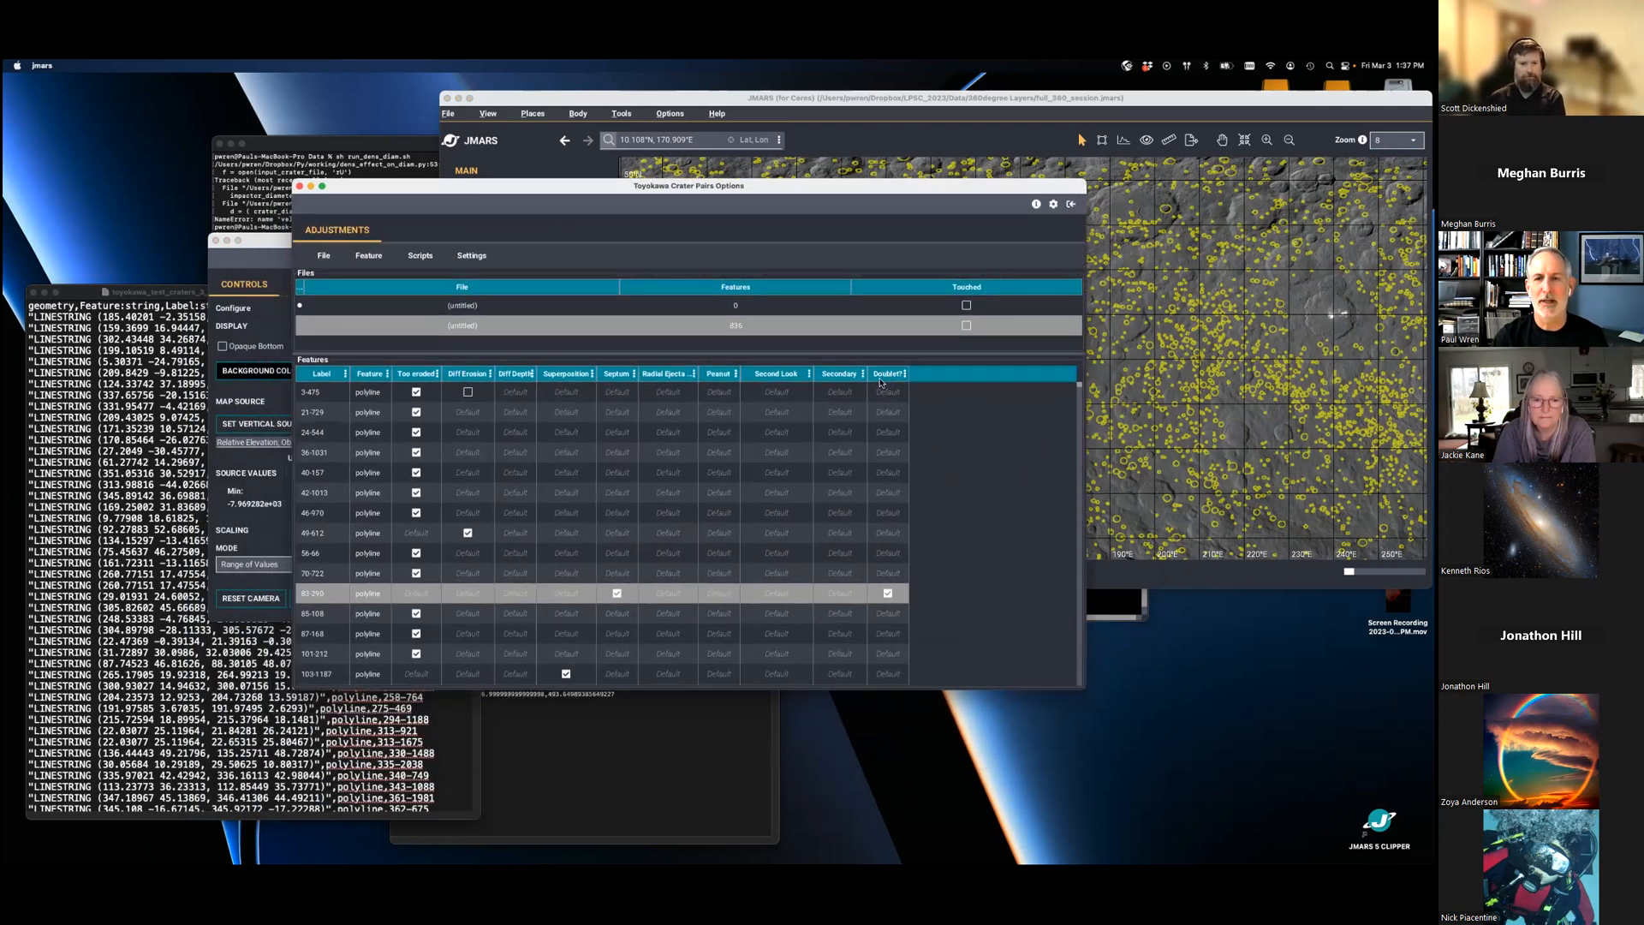
left_click(883, 377)
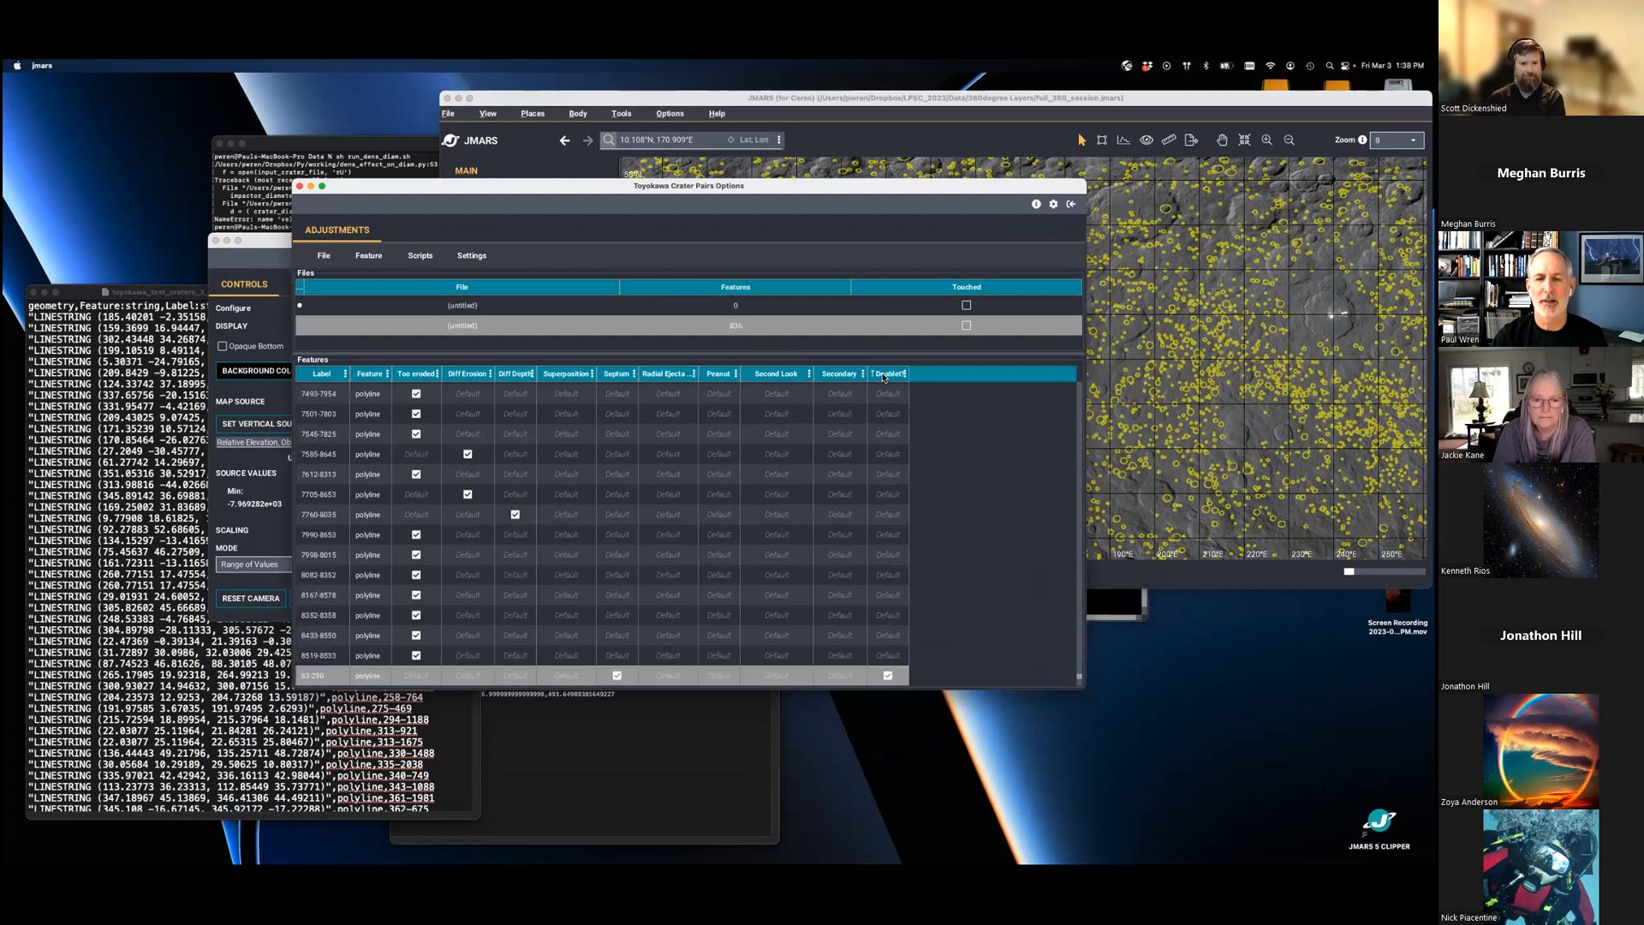
left_click(883, 376)
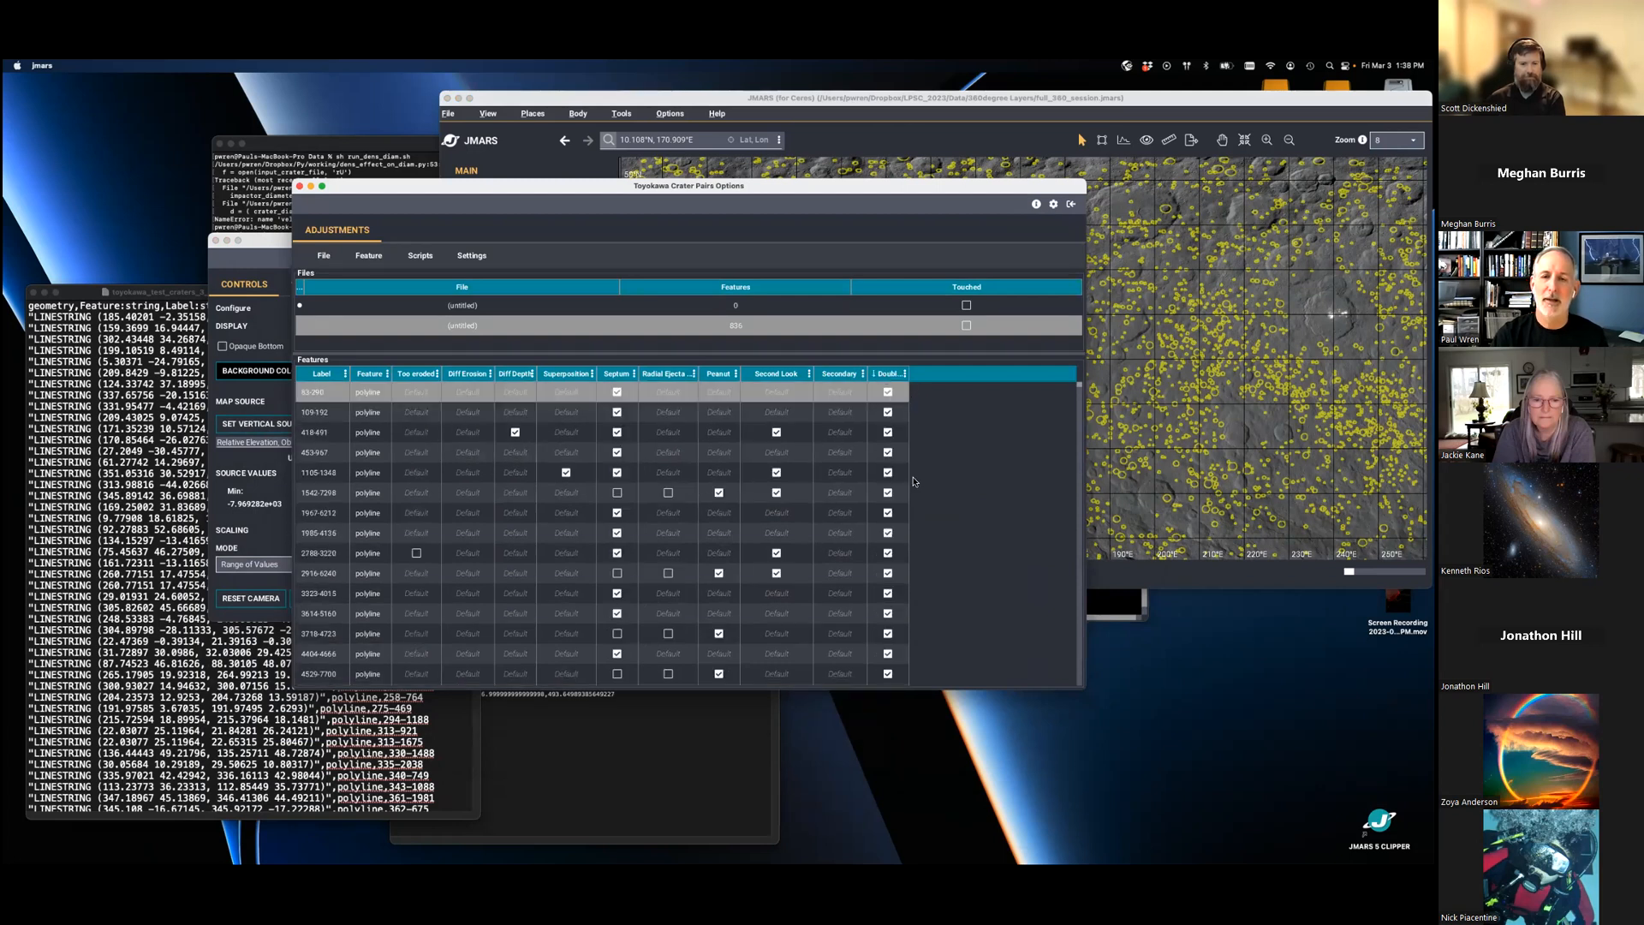
- Enlarge the Toyokawa Crater Pairs options window downward and review the pairs marked as doublets from the first row
scroll(910, 546, "down", 1)
scroll(909, 544, "down", 5)
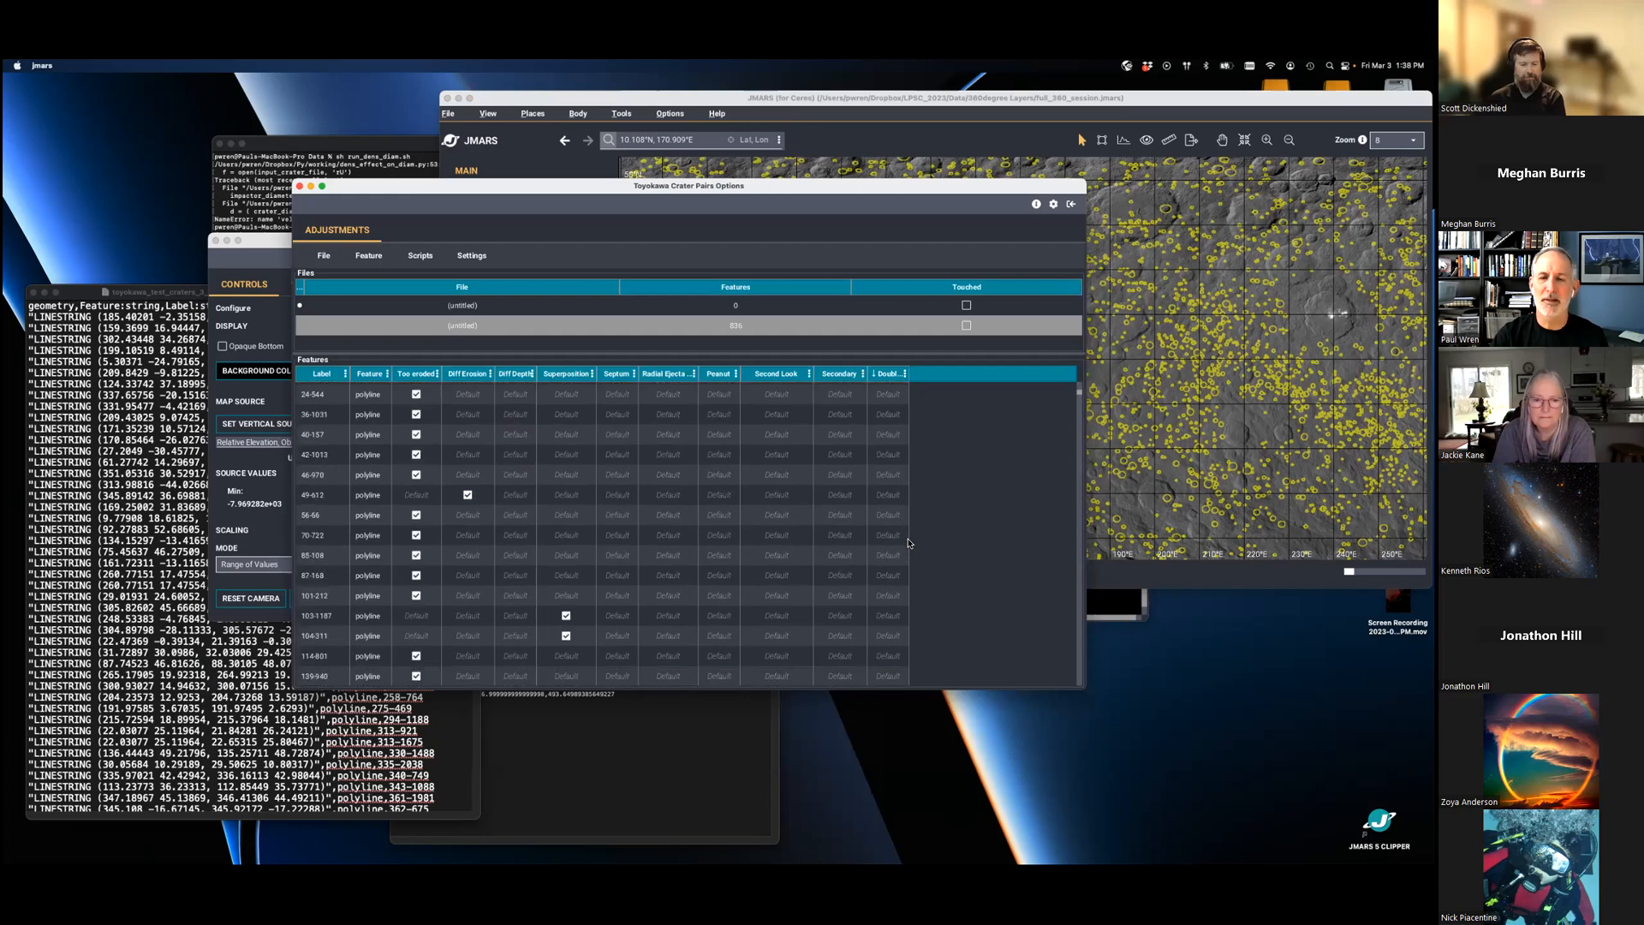
scroll(909, 541, "up", 3)
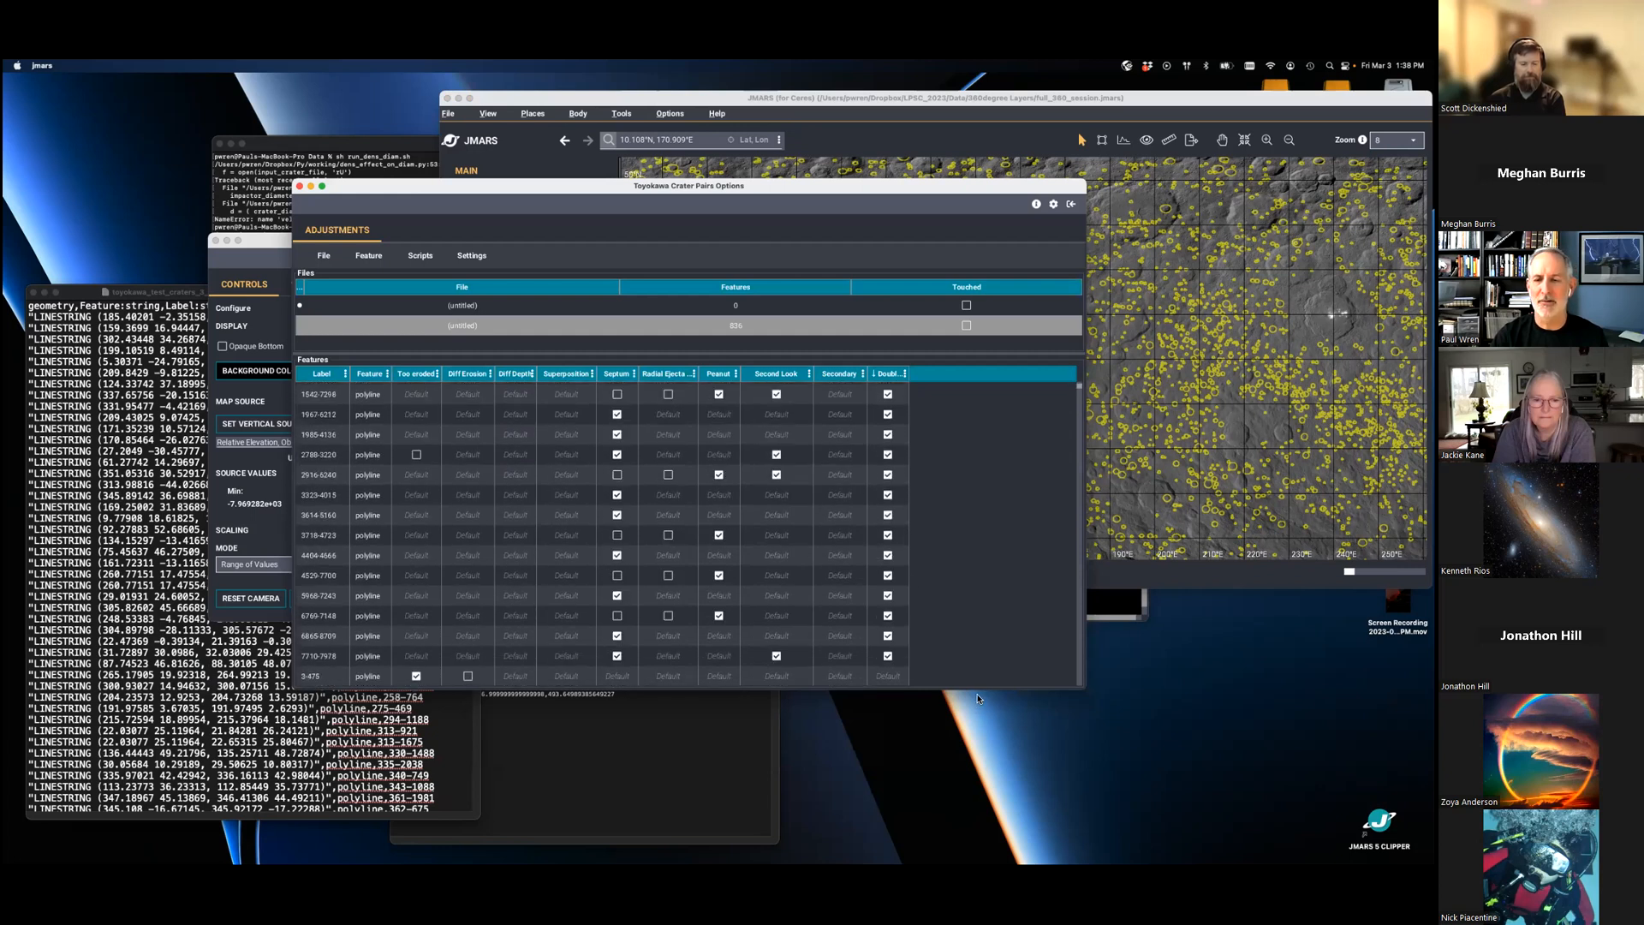
left_click_drag(978, 688, 968, 843)
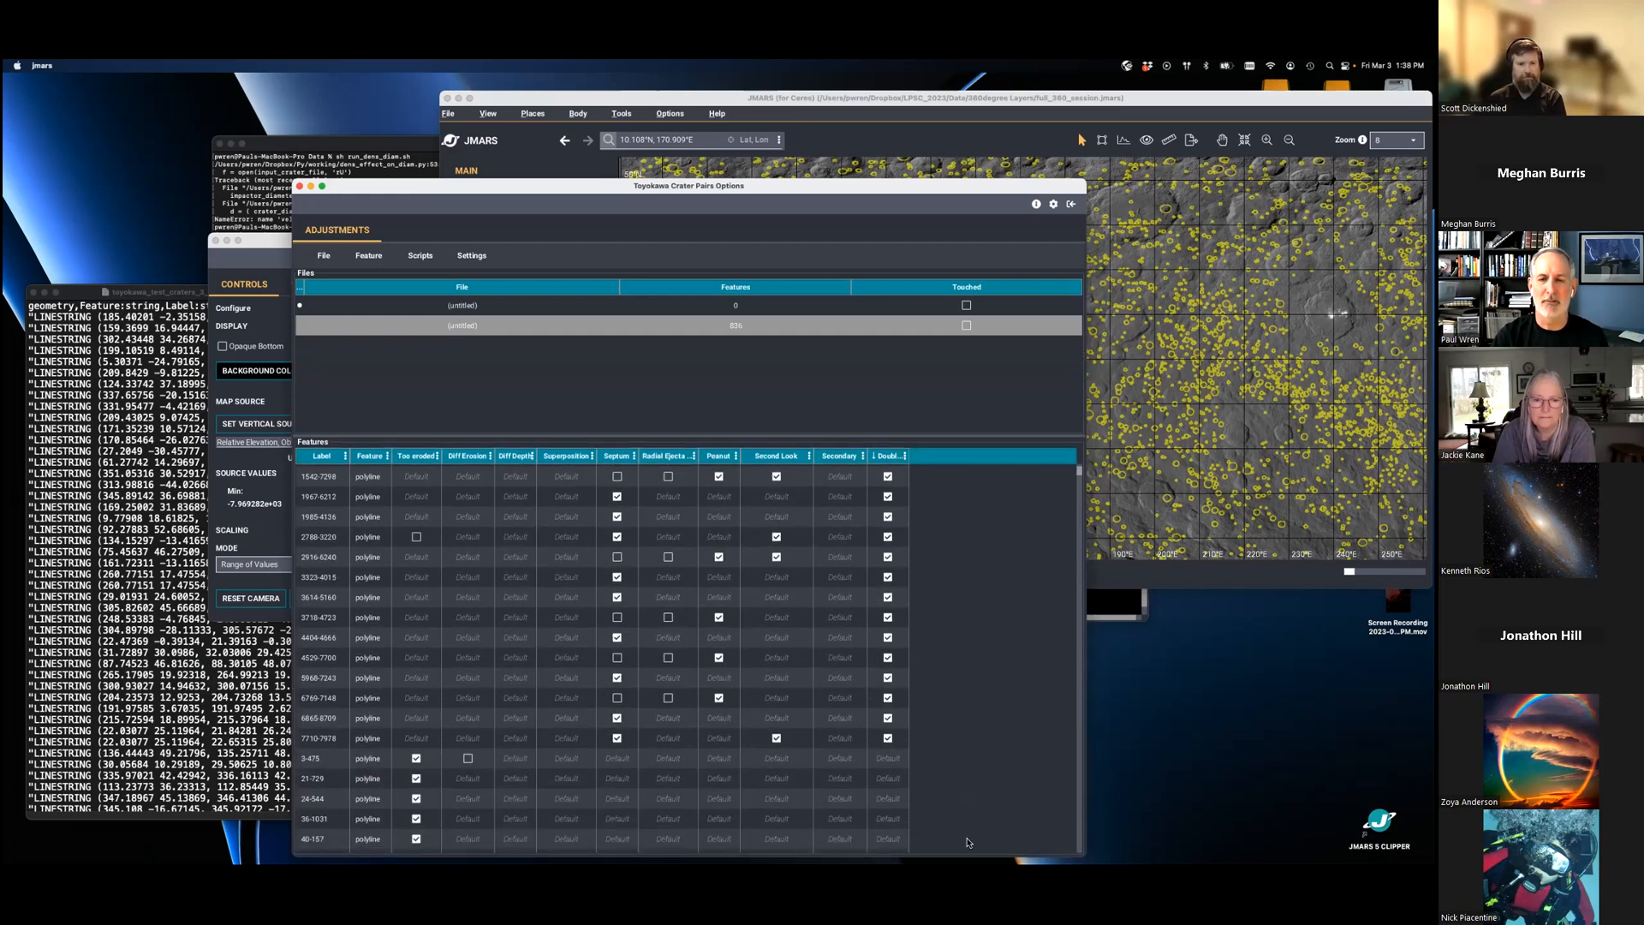
scroll(955, 719, "up", 4)
scroll(939, 632, "up", 1)
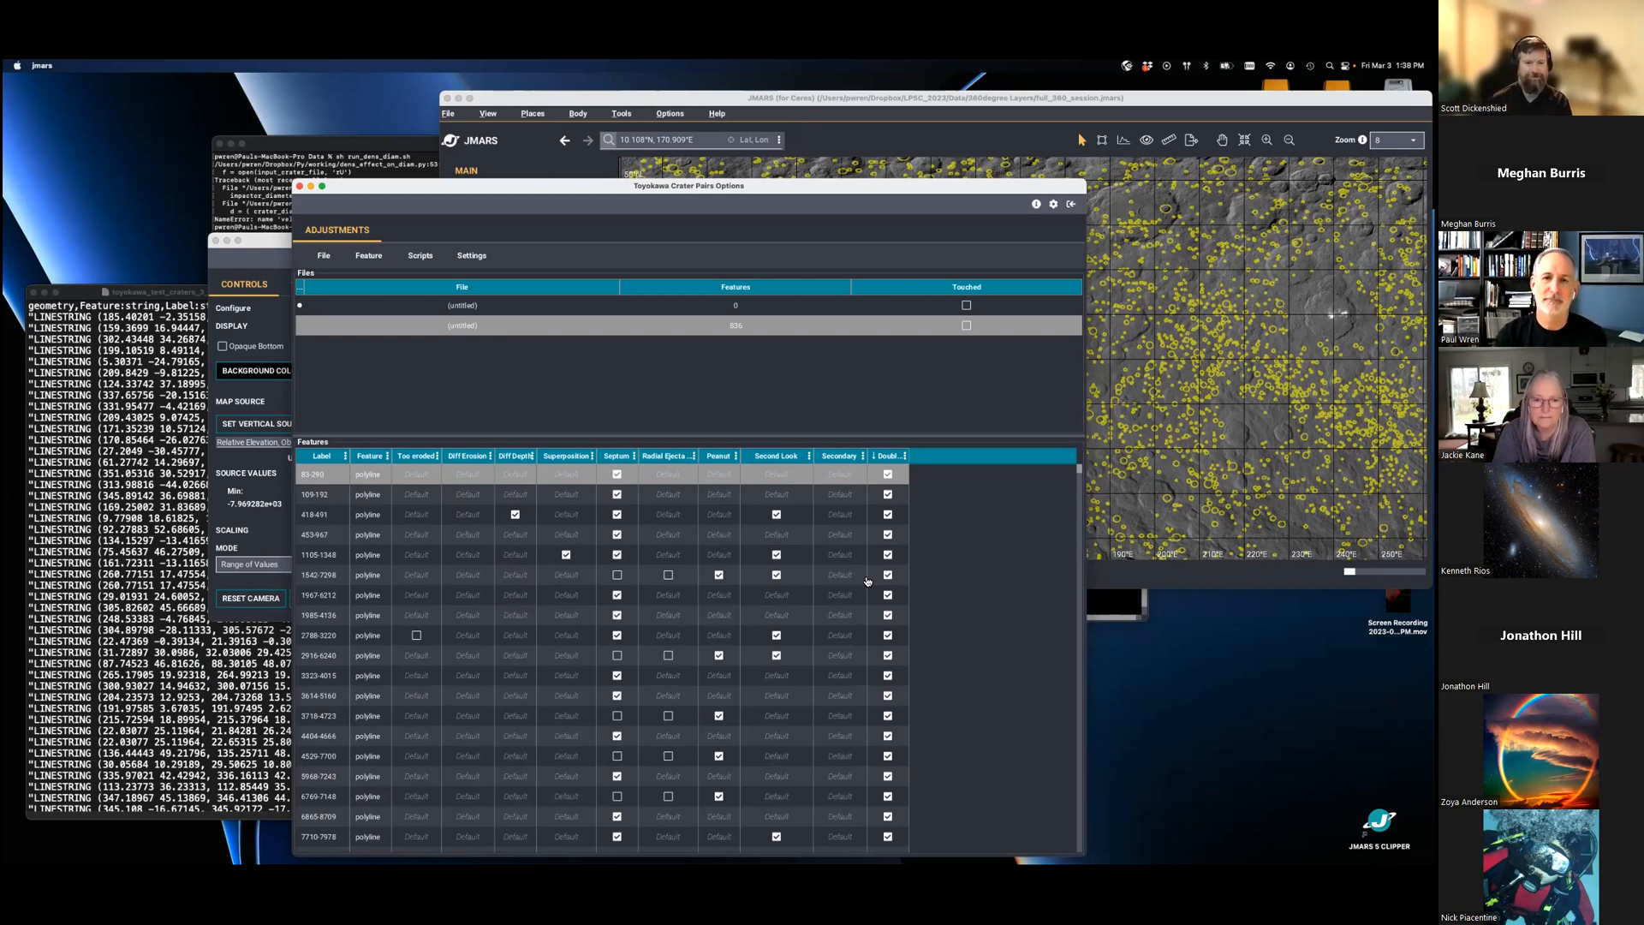
- Bring the main map window back in front of the crater pairs table
left_click(859, 142)
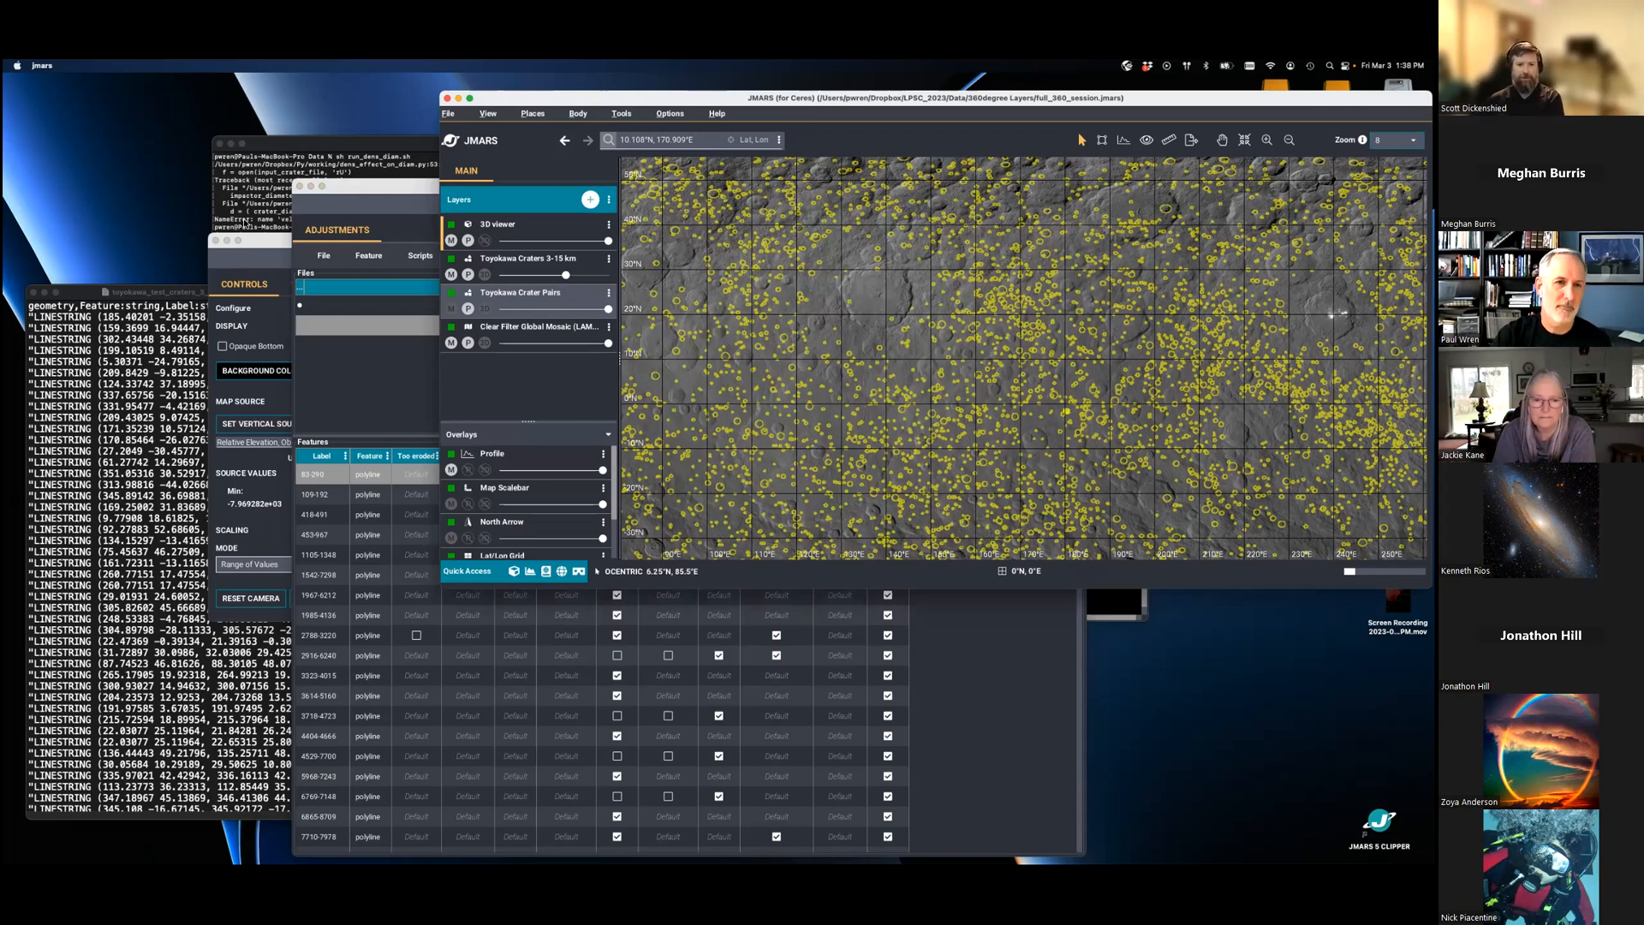
left_click(362, 191)
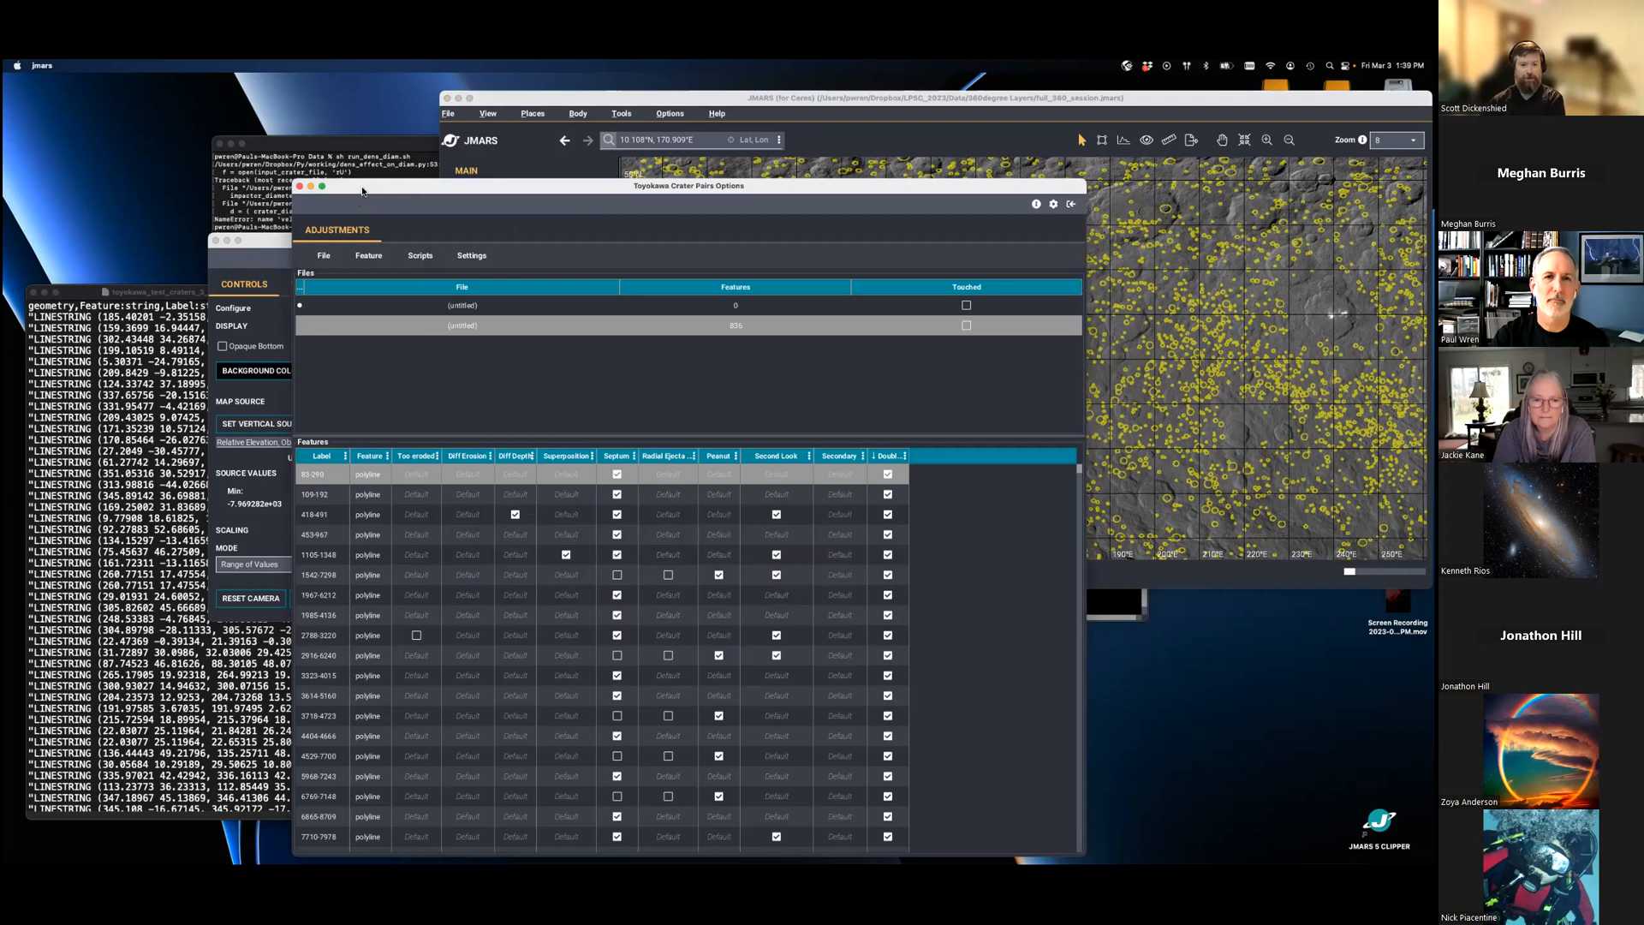
left_click(762, 96)
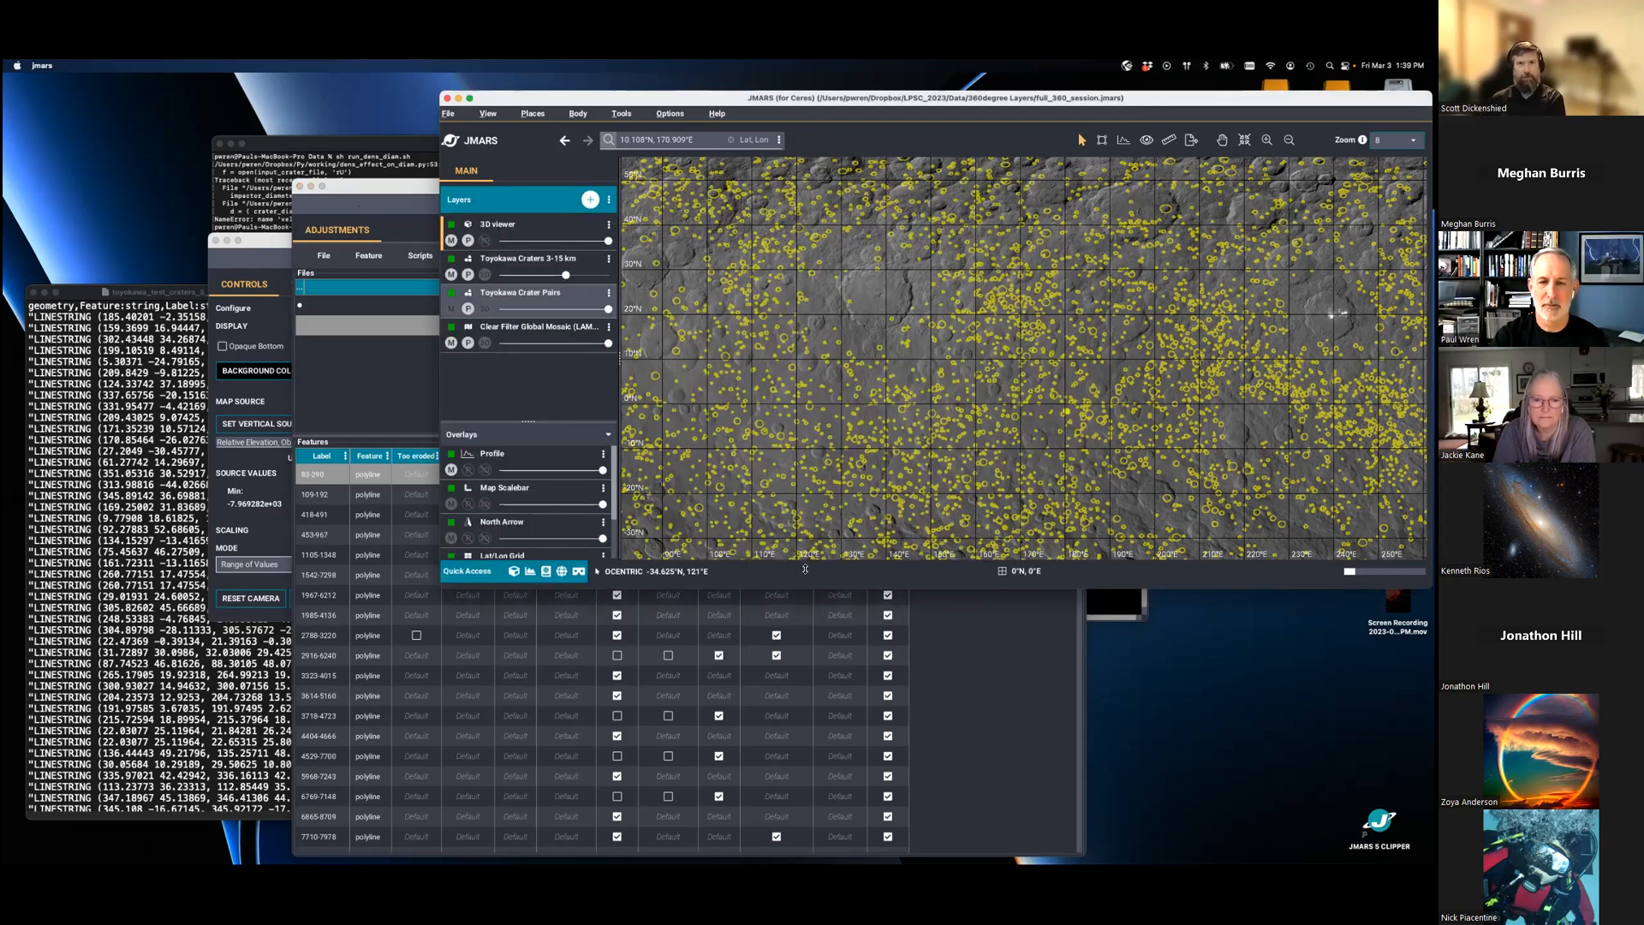